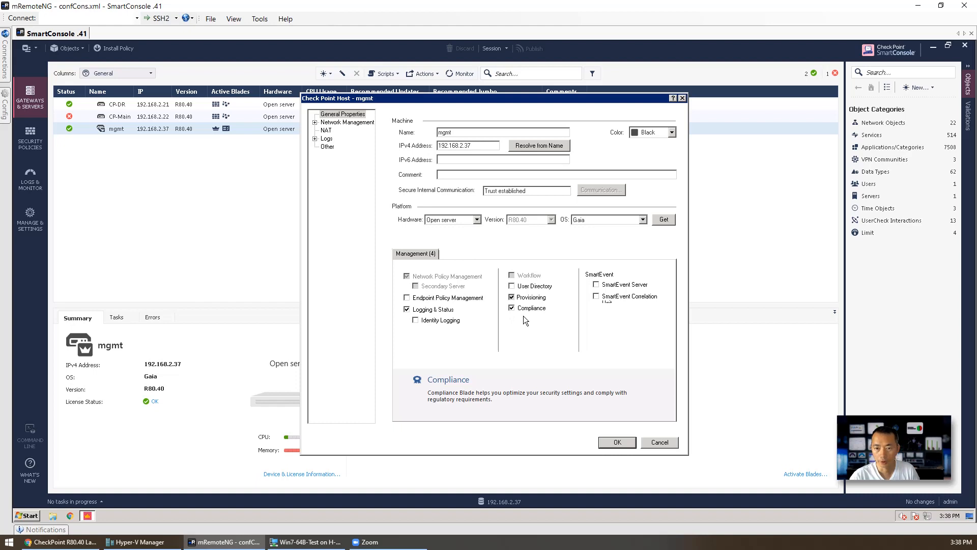
Save the mgmt host's blade selection and enable the Application Control and URL Filtering blades on the CP-DR gateway
click(616, 441)
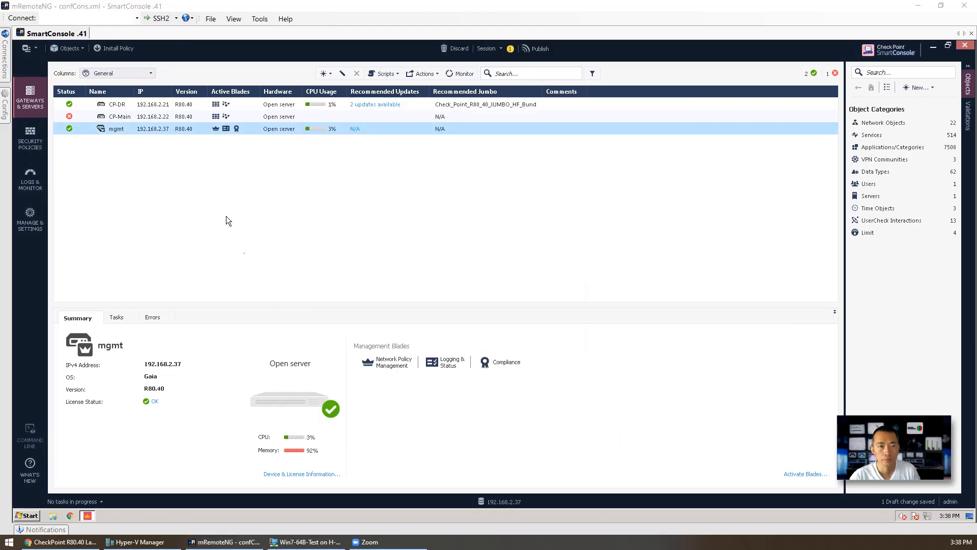
click(170, 106)
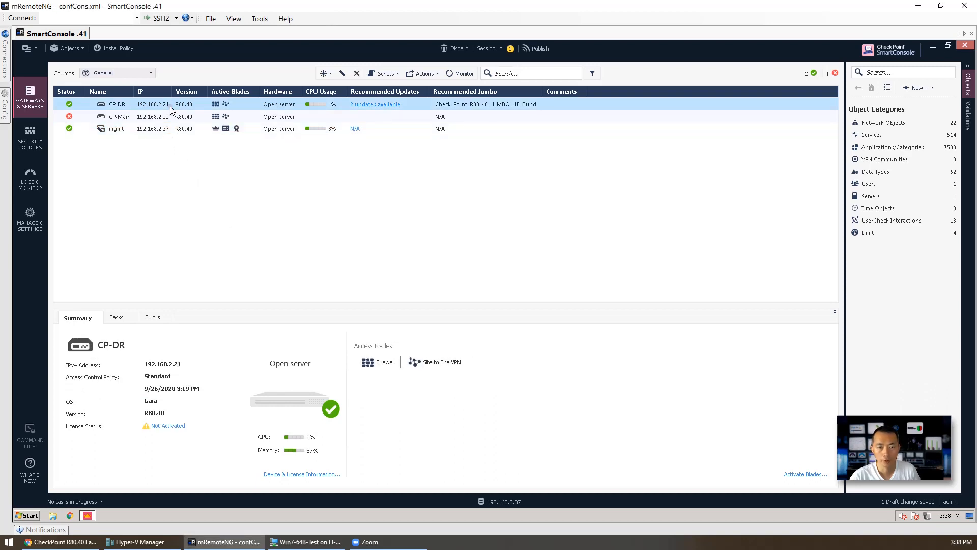
double_click(170, 105)
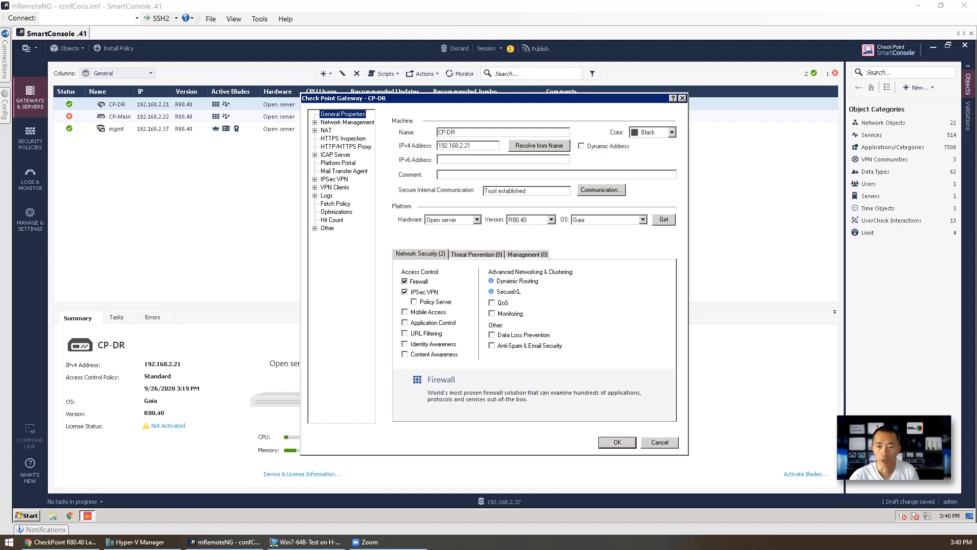
click(405, 323)
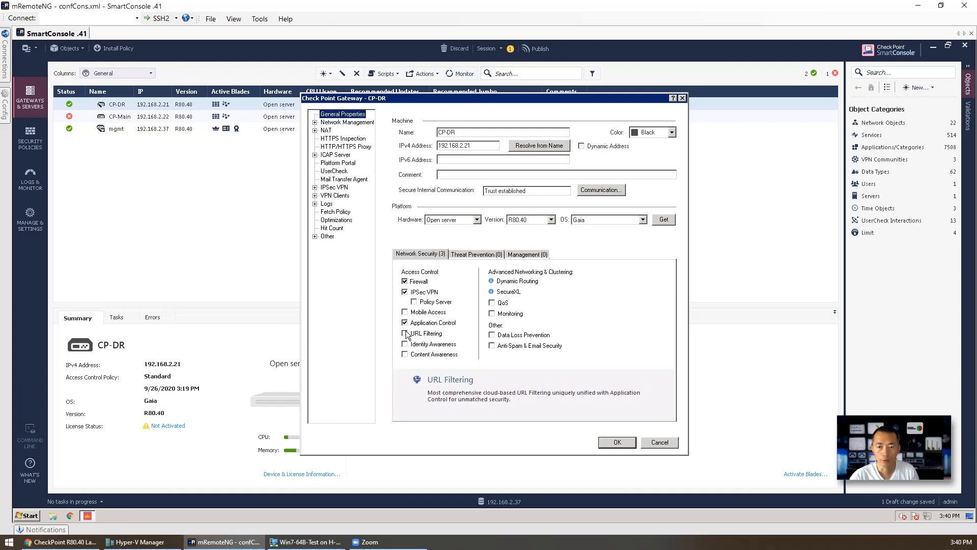
click(405, 333)
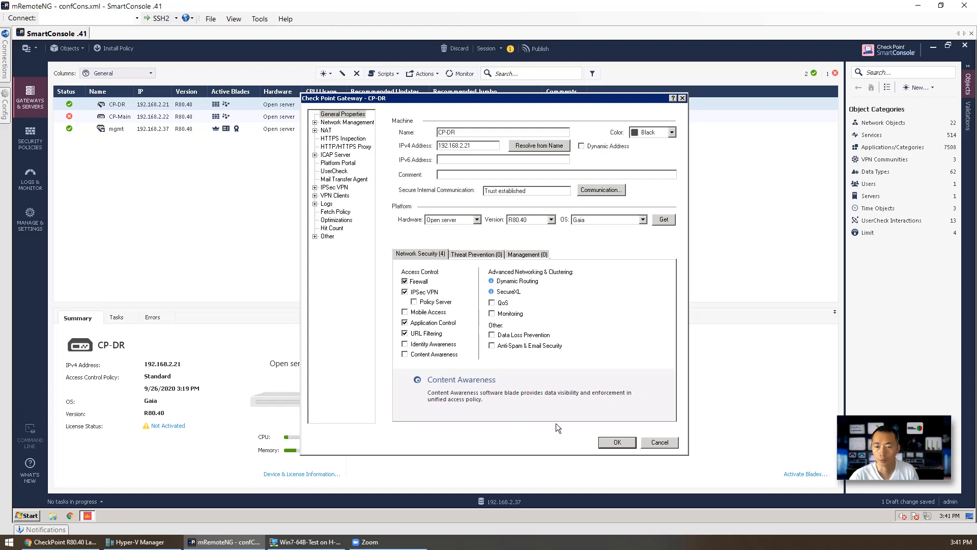
click(615, 441)
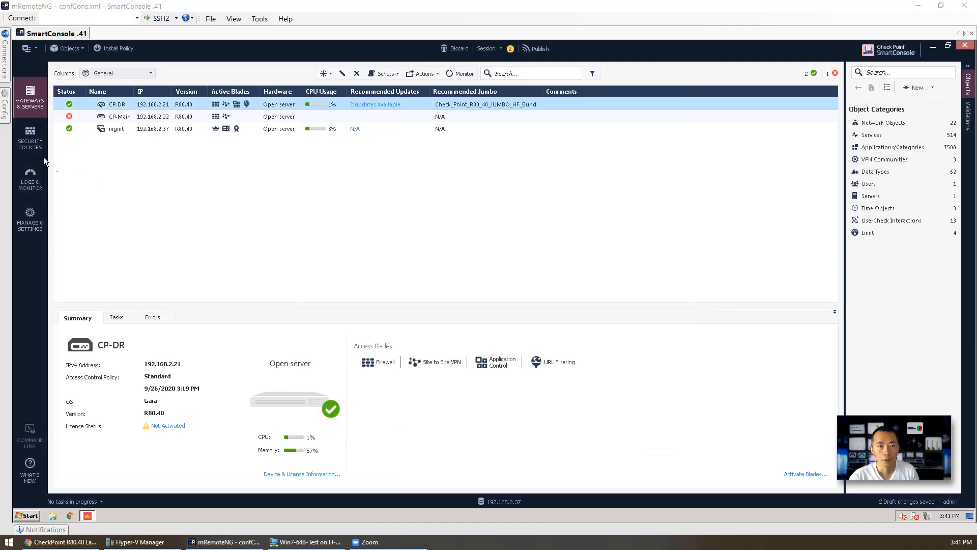
Review the source, destination and available action settings of the Host Test Rule in the Access Control policy
click(30, 142)
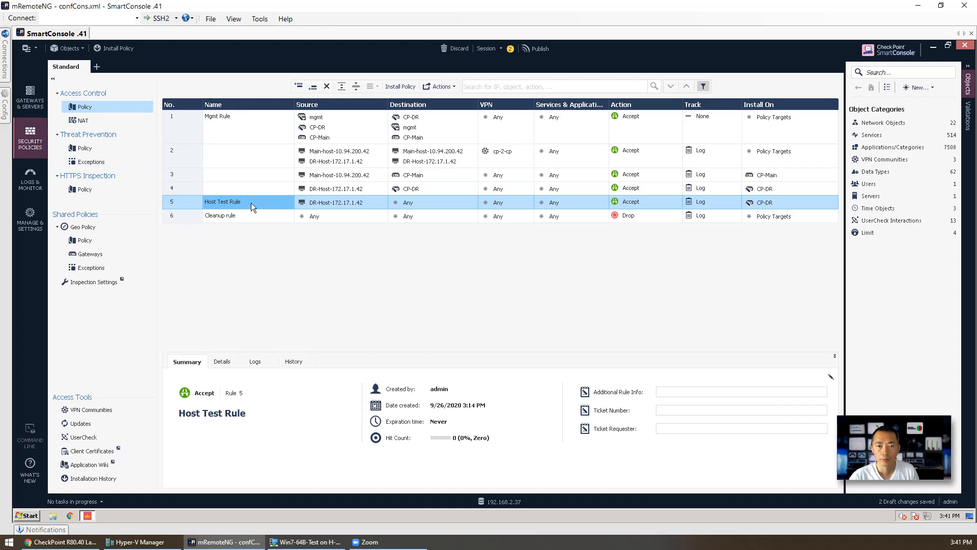
mouse_move(354, 206)
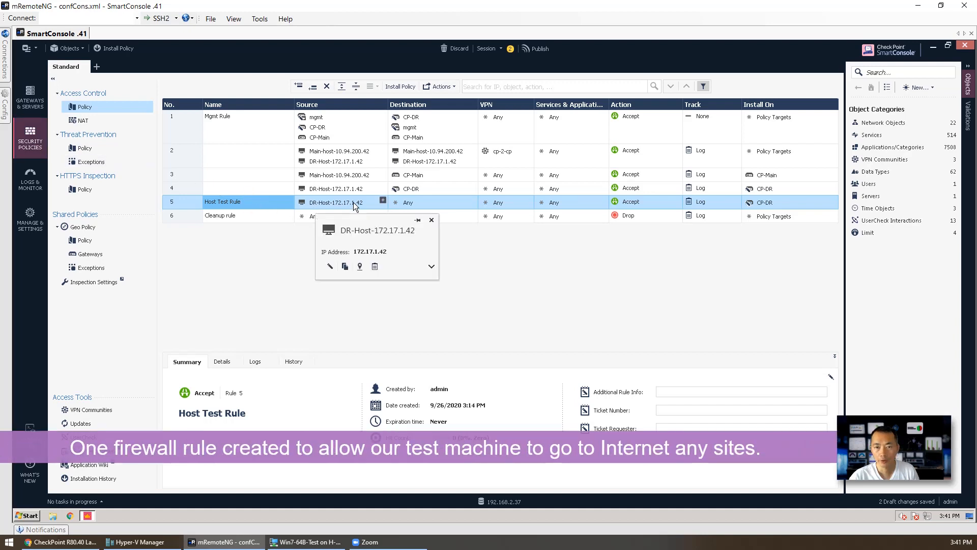
click(408, 204)
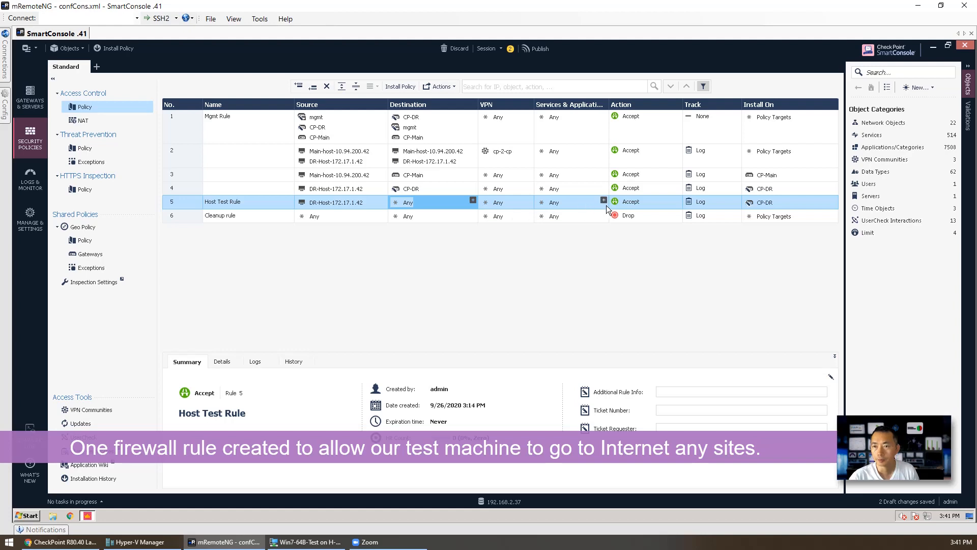
click(641, 203)
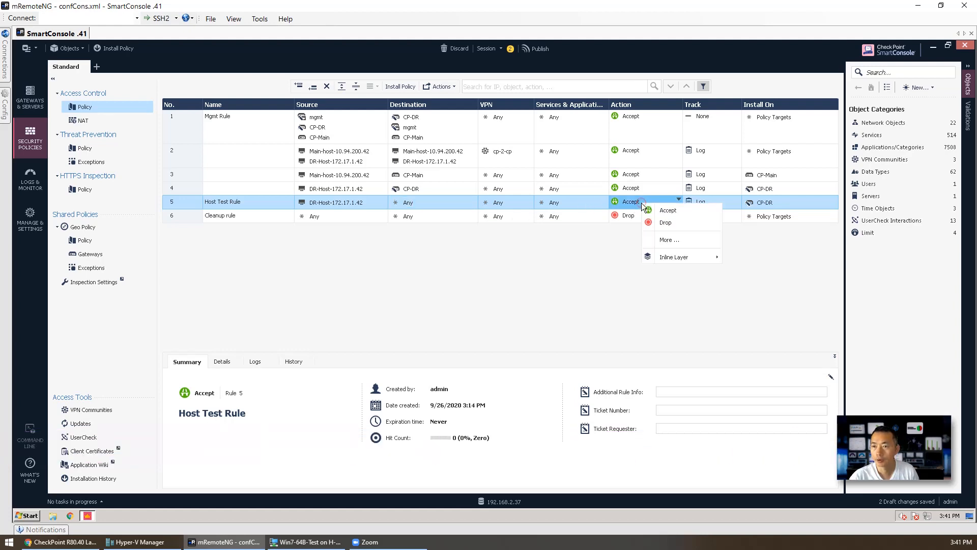
click(671, 238)
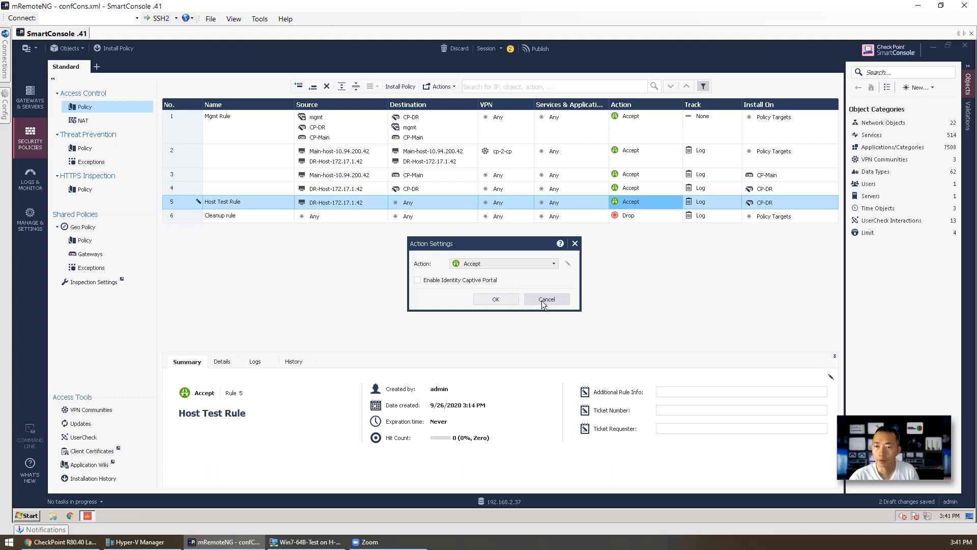
click(553, 264)
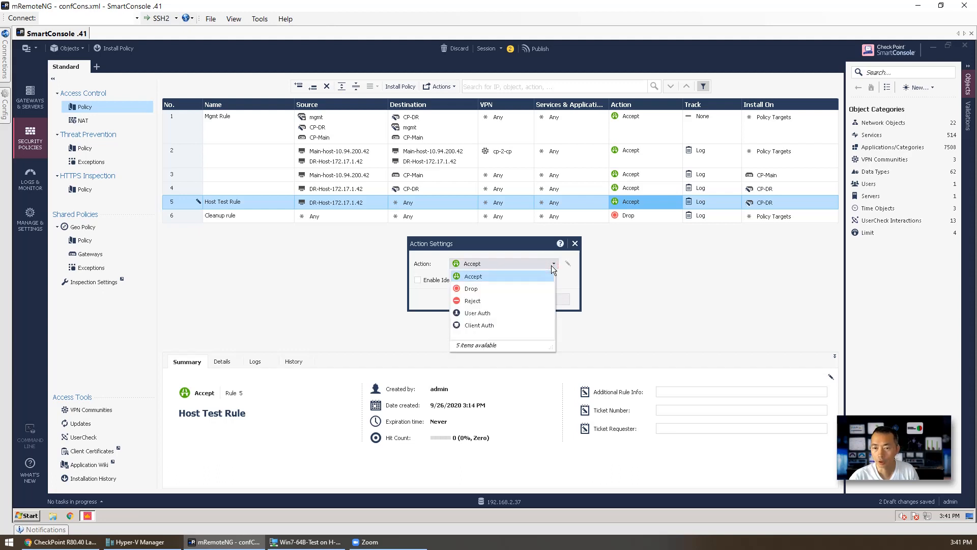
click(574, 286)
click(565, 299)
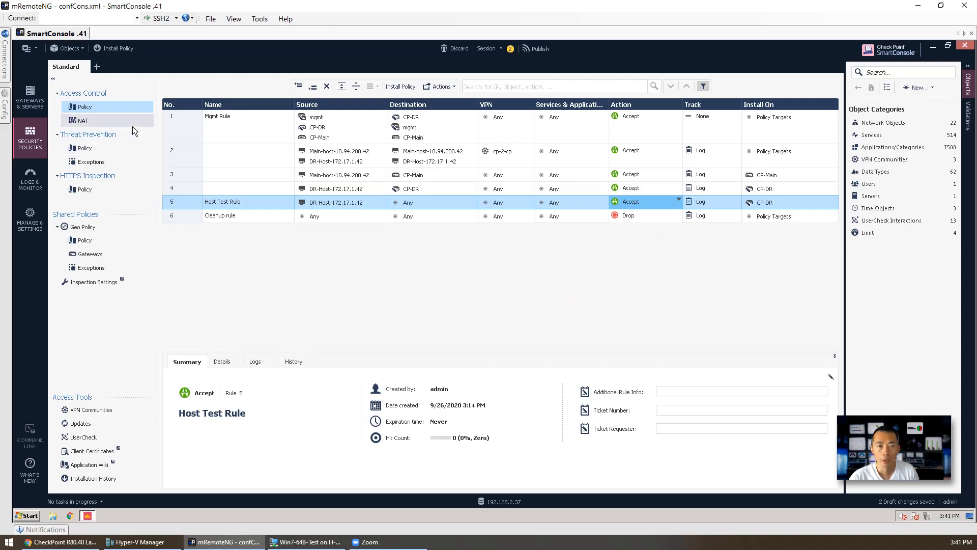
Check the CP-DR gateway's NAT option for hiding internal networks behind its external IP
click(33, 102)
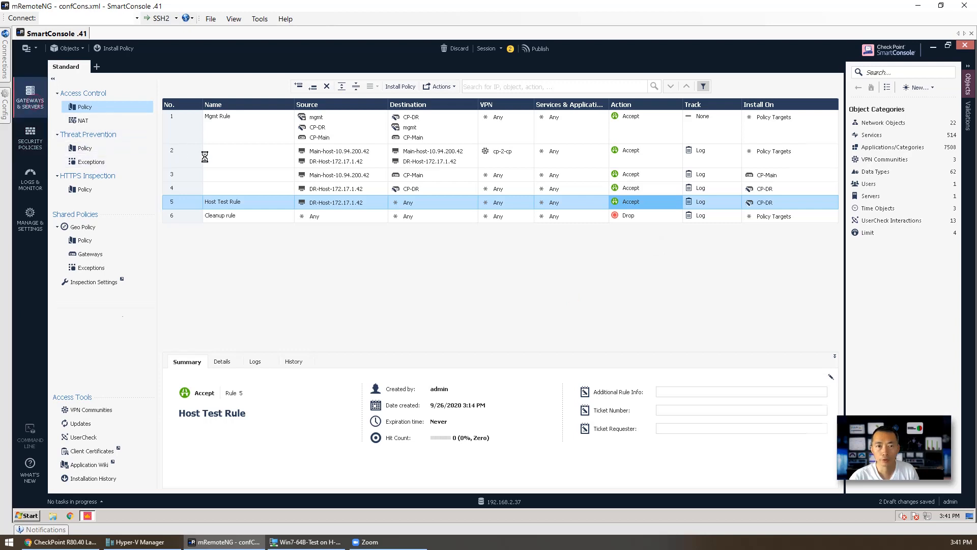
click(167, 131)
click(169, 105)
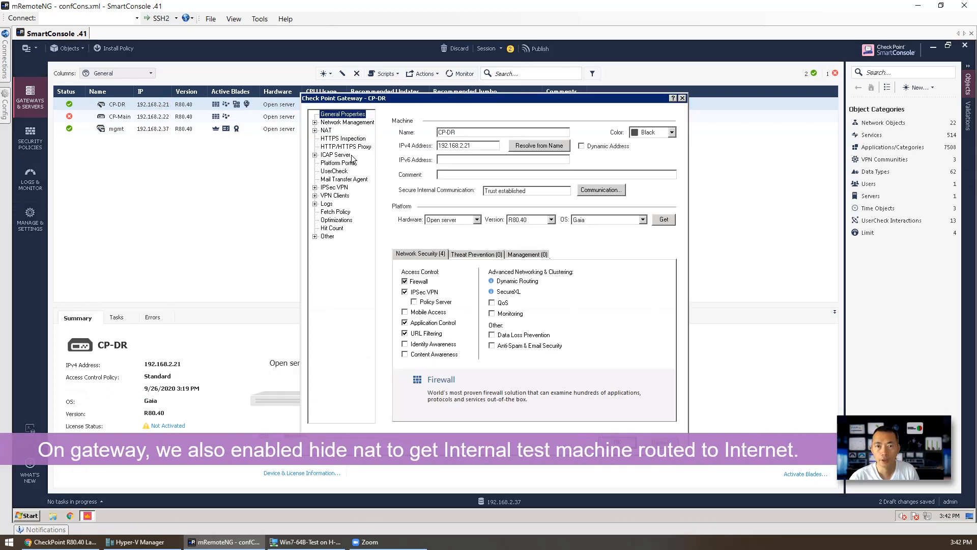
click(326, 131)
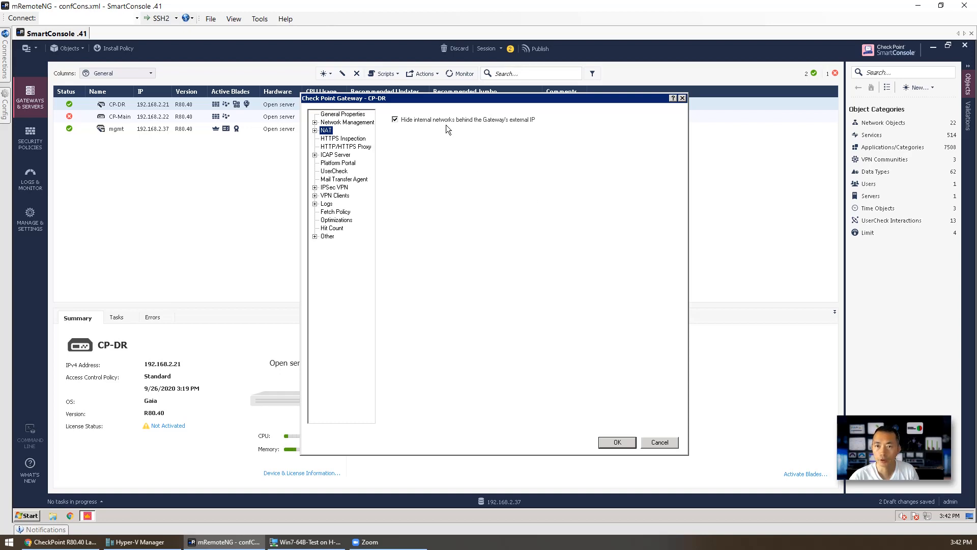
click(621, 444)
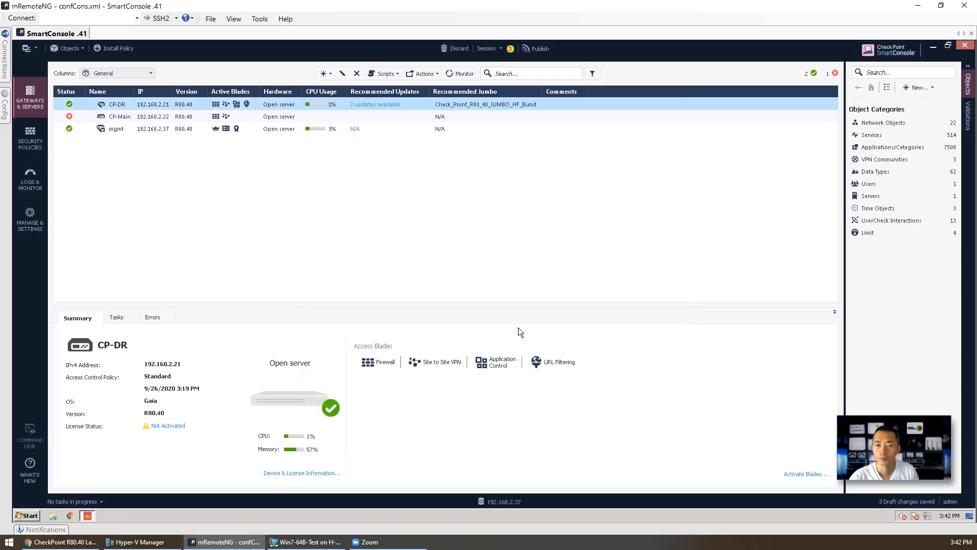
Publish the draft changes and install the Standard policy, with Access Control and Threat Prevention, on CP-DR
click(119, 46)
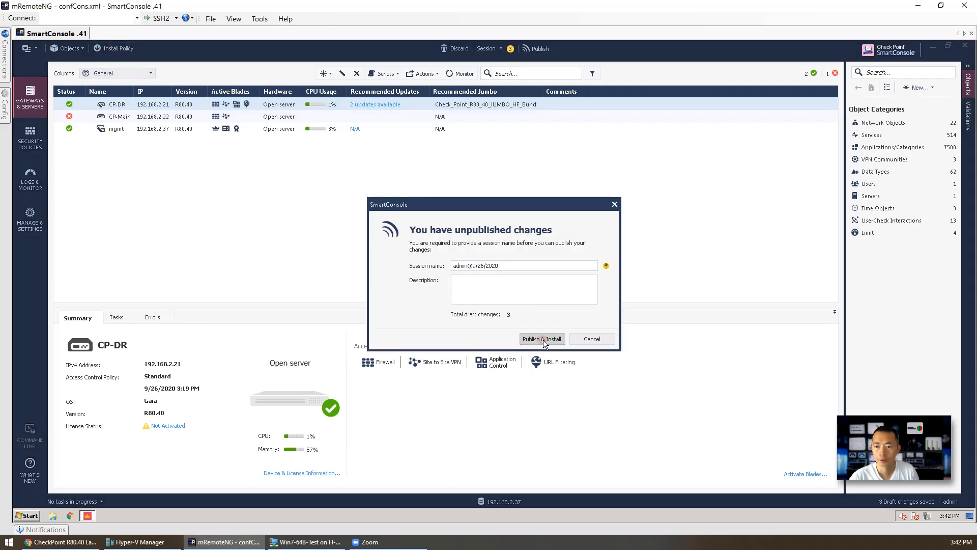
click(543, 340)
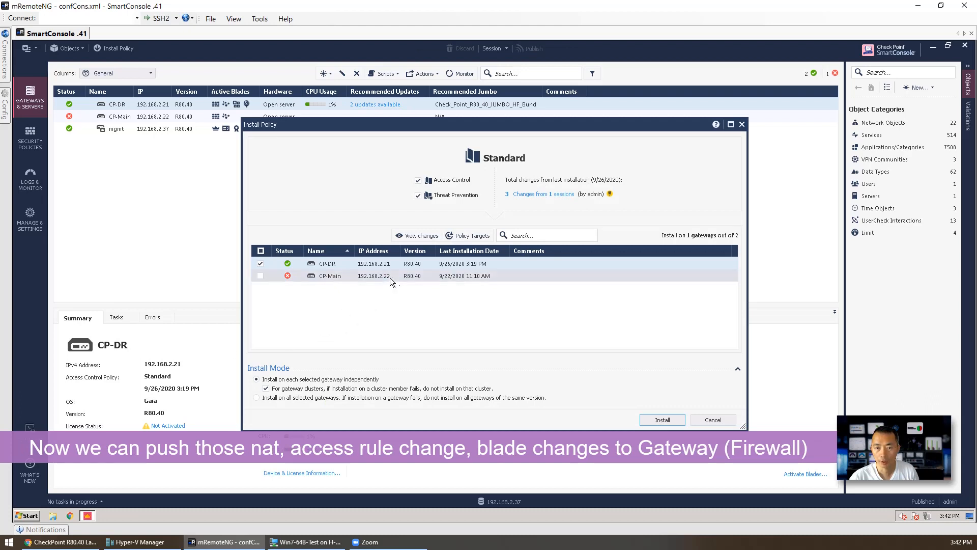
click(654, 420)
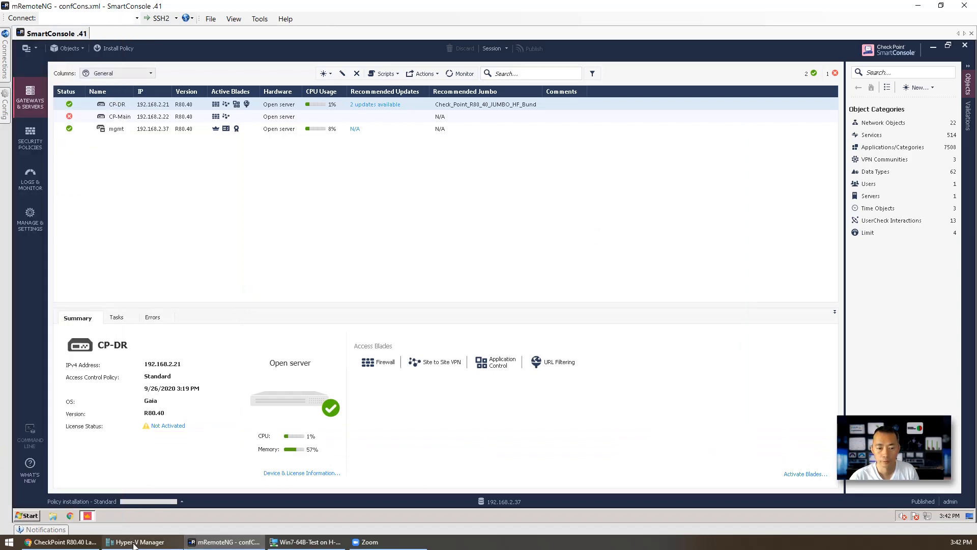
Switch to the network topology in diagrams.net and relabel the host beneath the CP-FW-DR firewall as "Win7: 172.17.1.42"
click(61, 542)
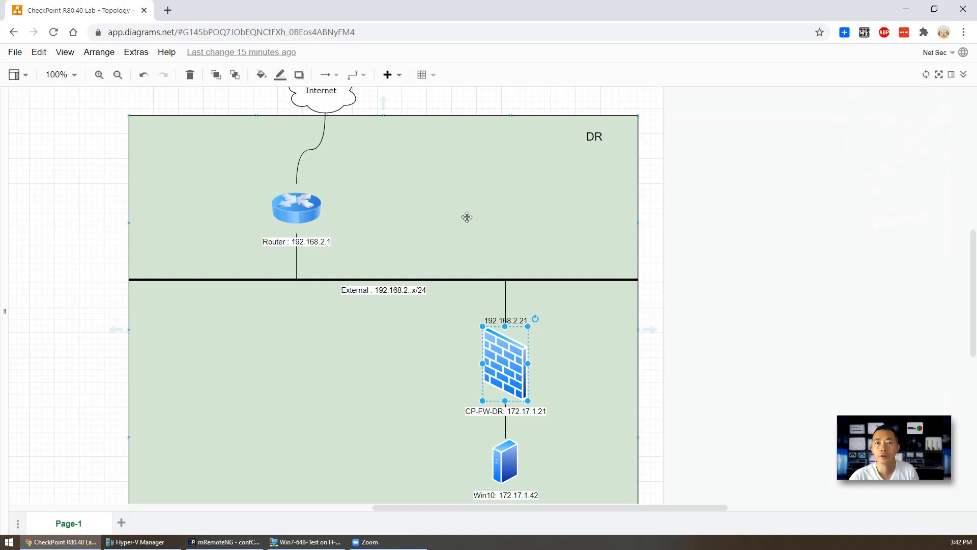
click(508, 462)
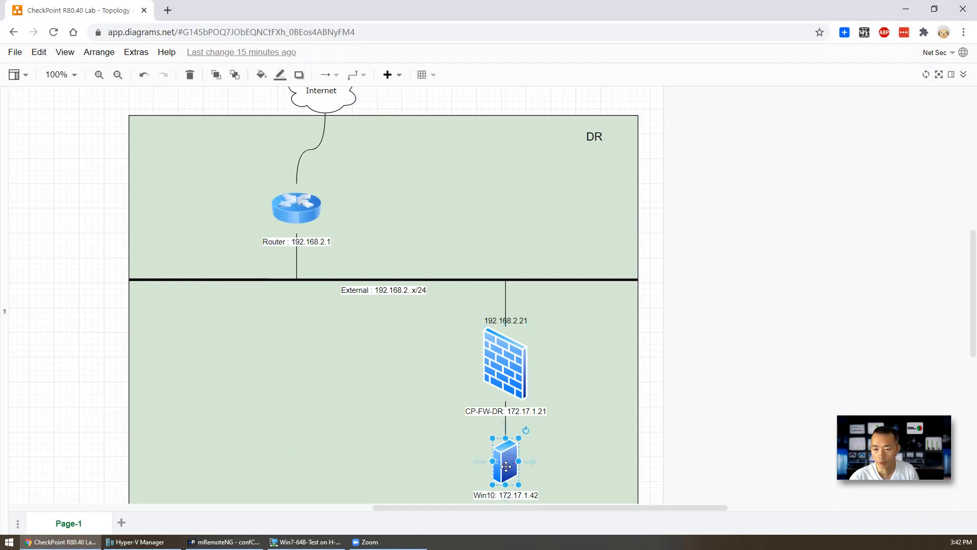
double_click(492, 496)
click(495, 497)
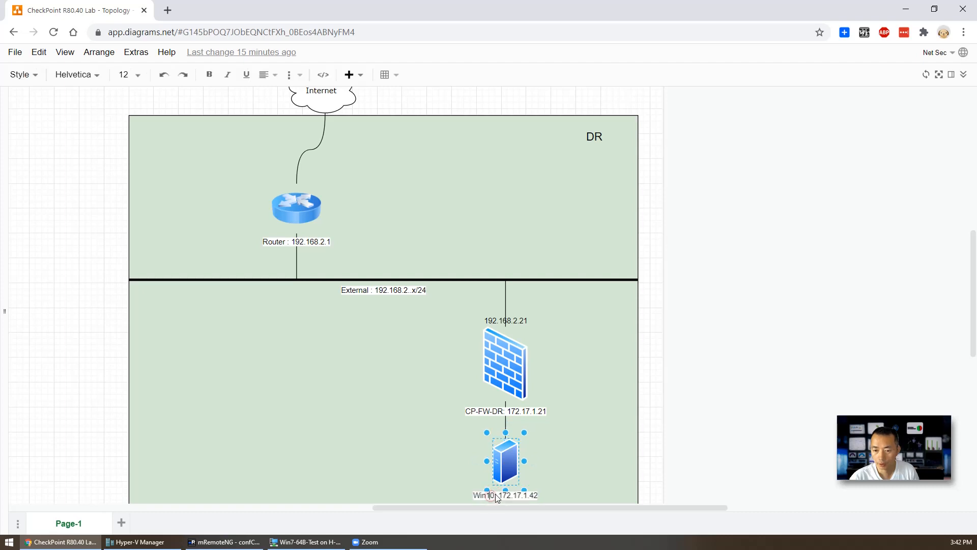
key(BackSpace)
key(BackSpace)
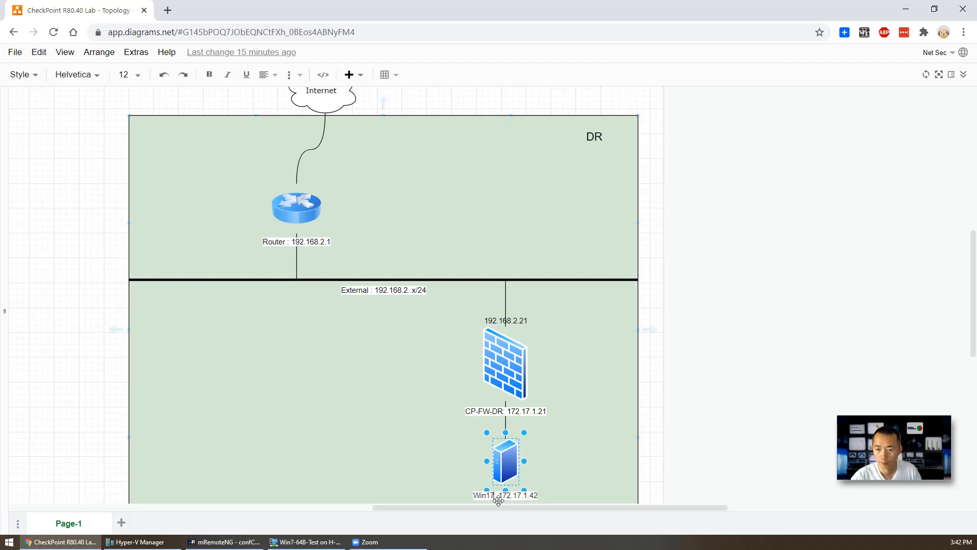
text(7)
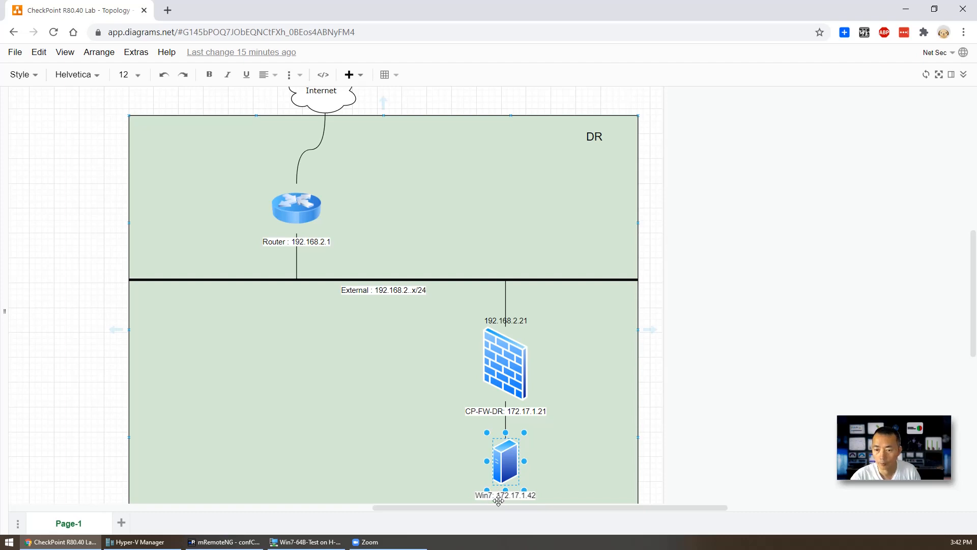
click(555, 413)
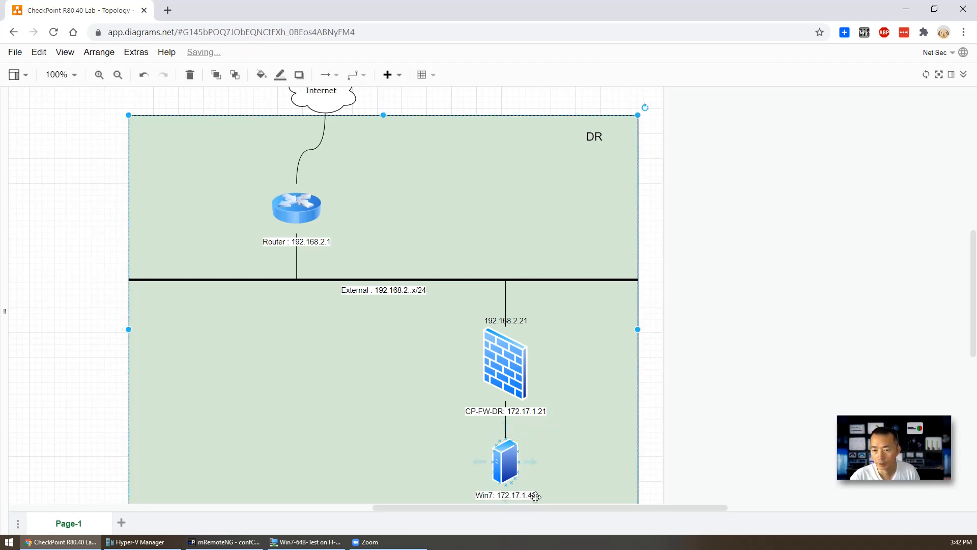
click(519, 373)
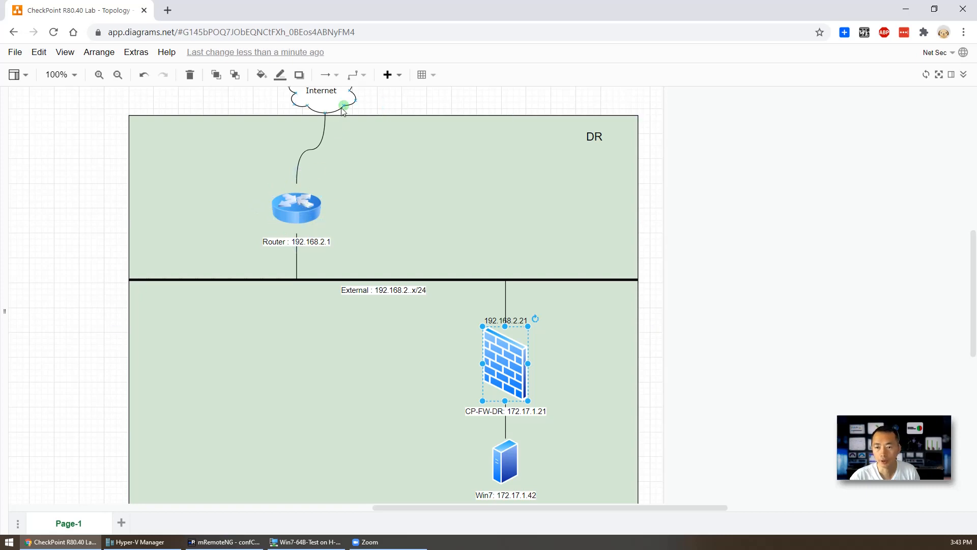
Return to SmartConsole and check the progress of the Standard policy installation in the recent tasks
click(909, 10)
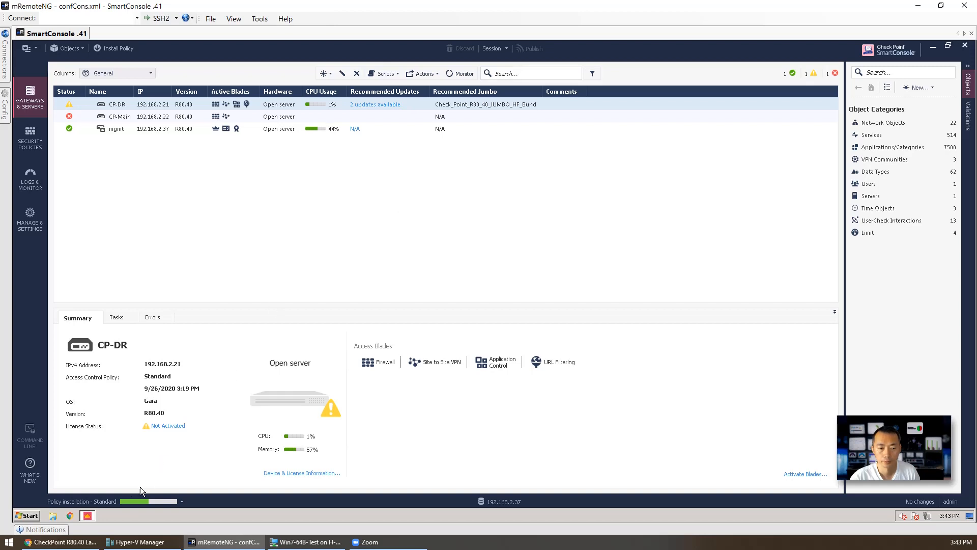
click(129, 499)
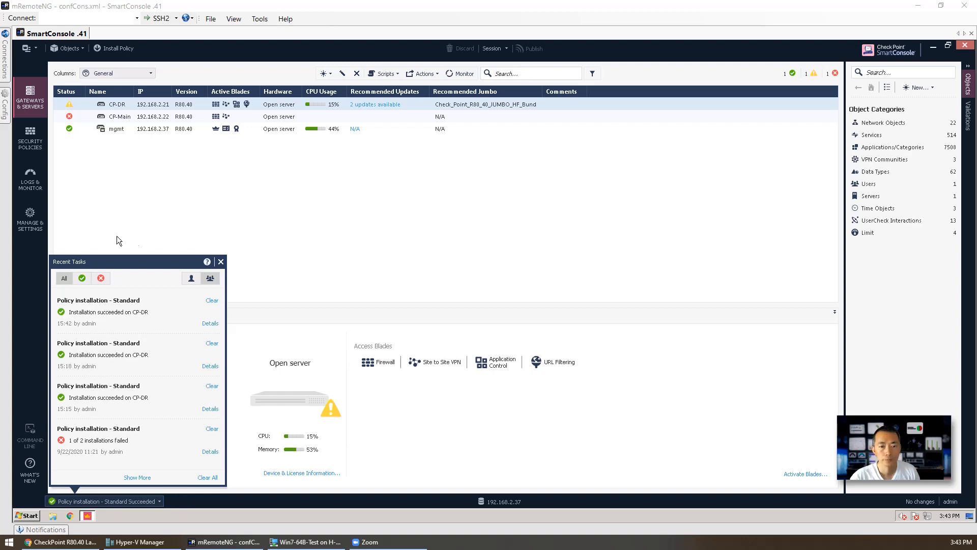
click(221, 261)
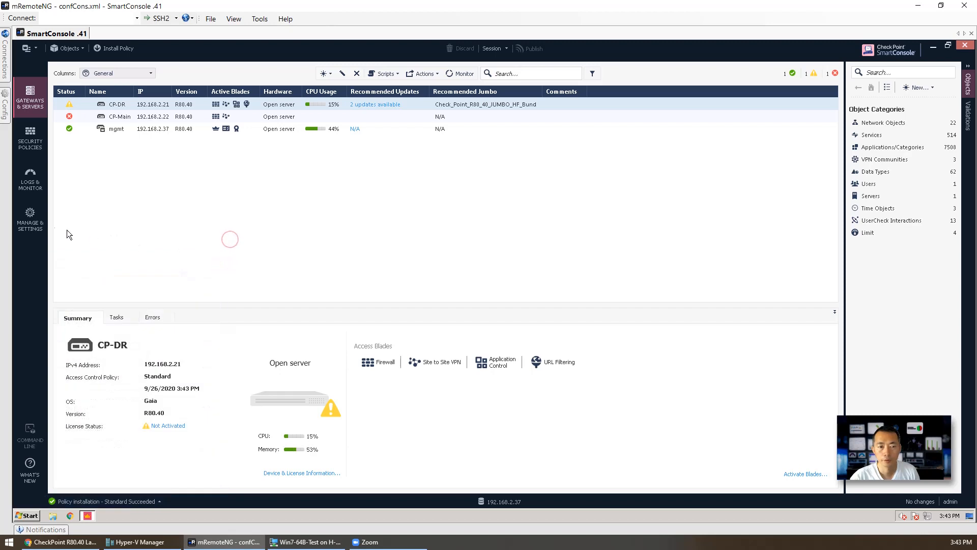
Examine the Compliance blade's settings, including its engine status and active regulations, in the management blade configuration
click(29, 225)
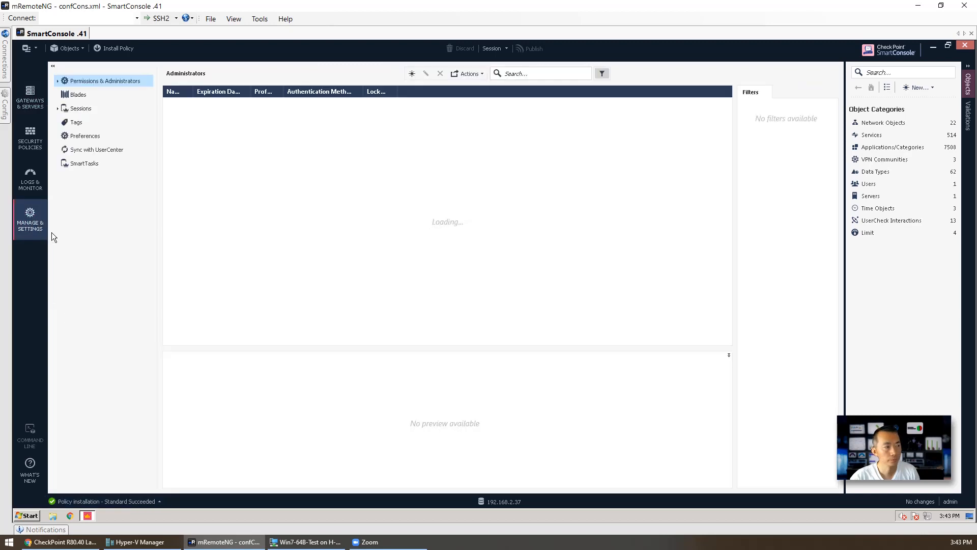
click(77, 95)
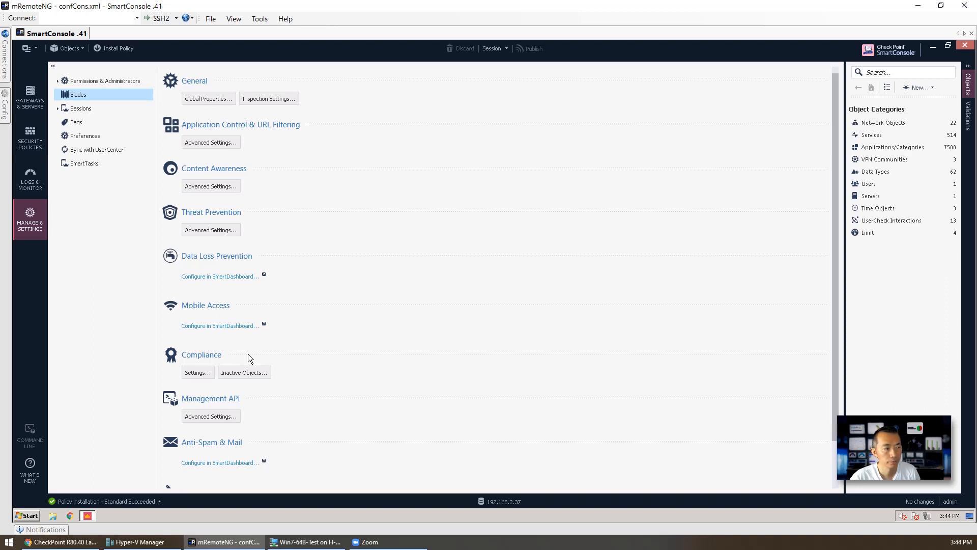
click(195, 373)
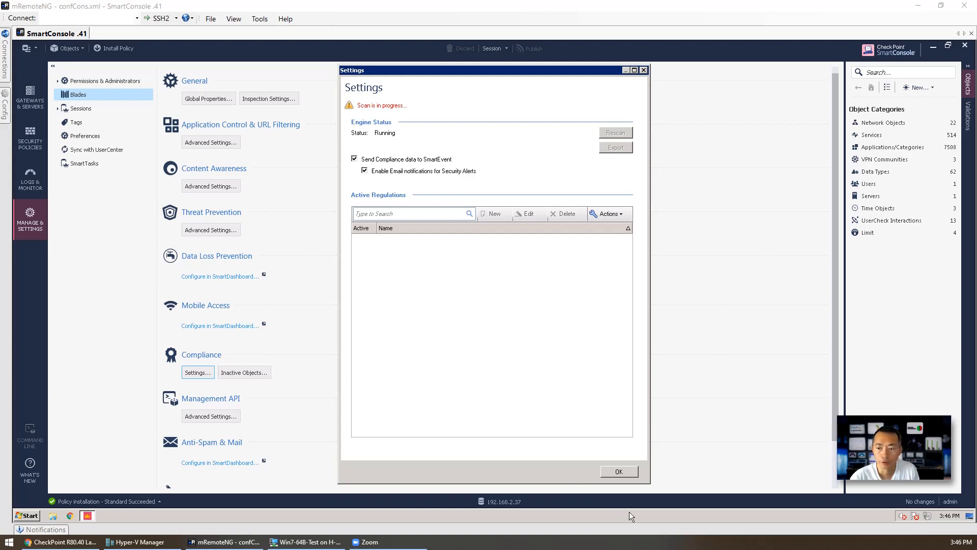
click(620, 471)
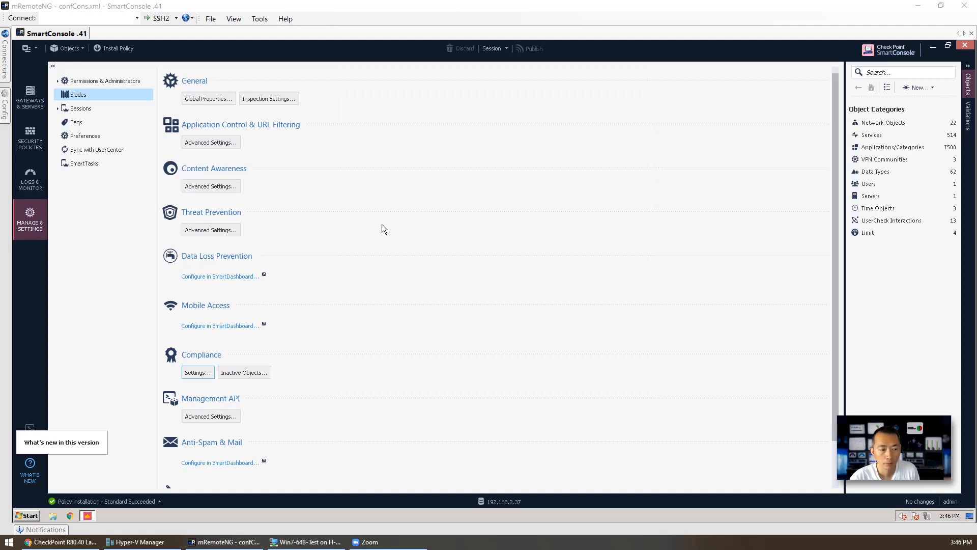
Look for the compliance overview among the log and monitoring views, closing the extra views and keeping only the original Logs view
click(35, 178)
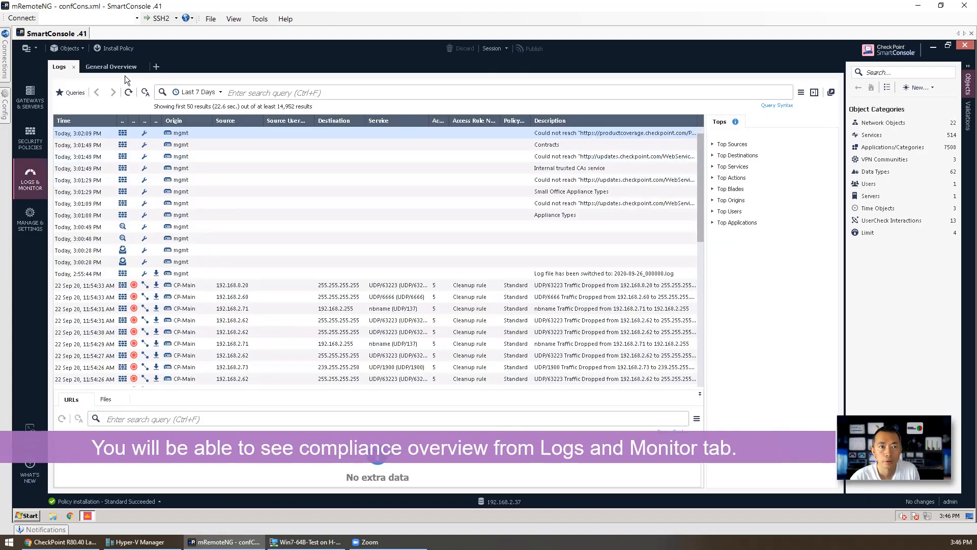
click(155, 66)
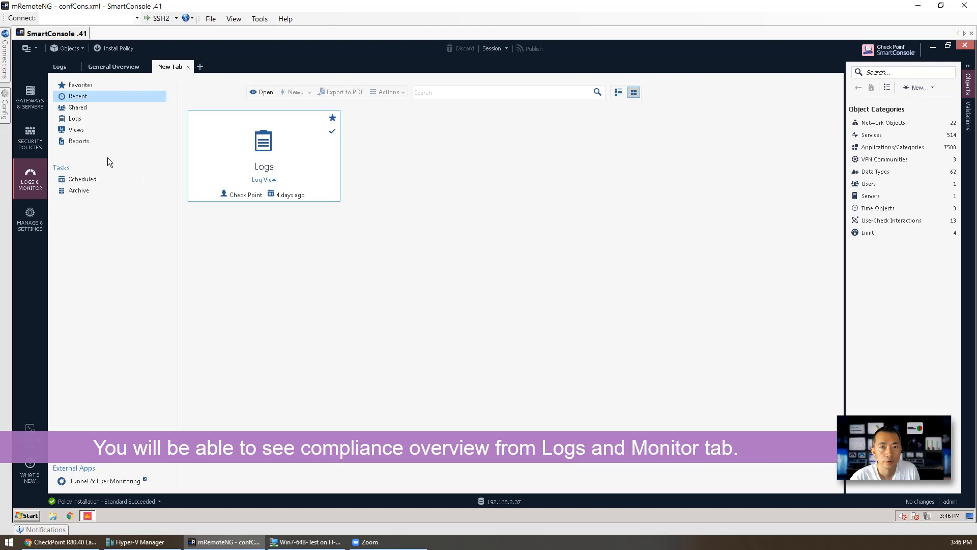
click(265, 93)
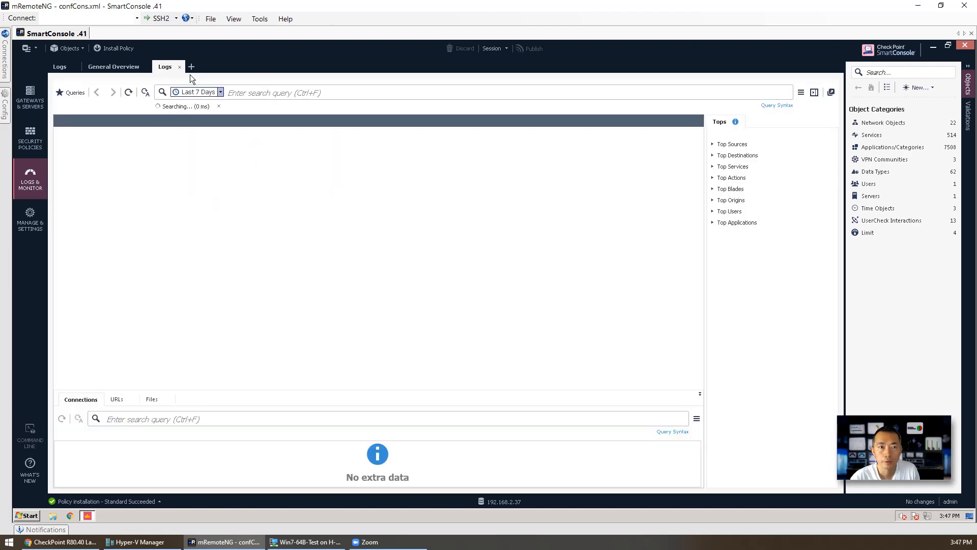
click(123, 68)
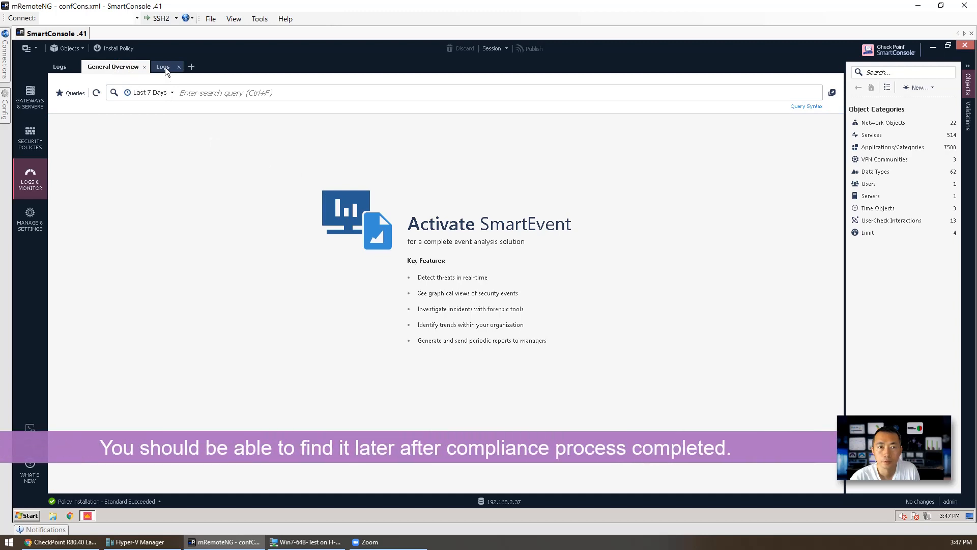
click(190, 66)
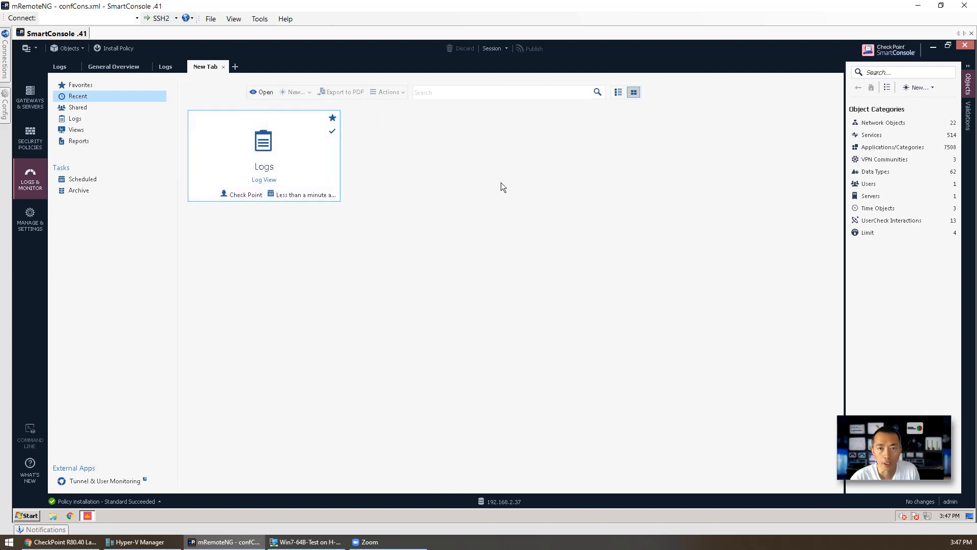
click(224, 67)
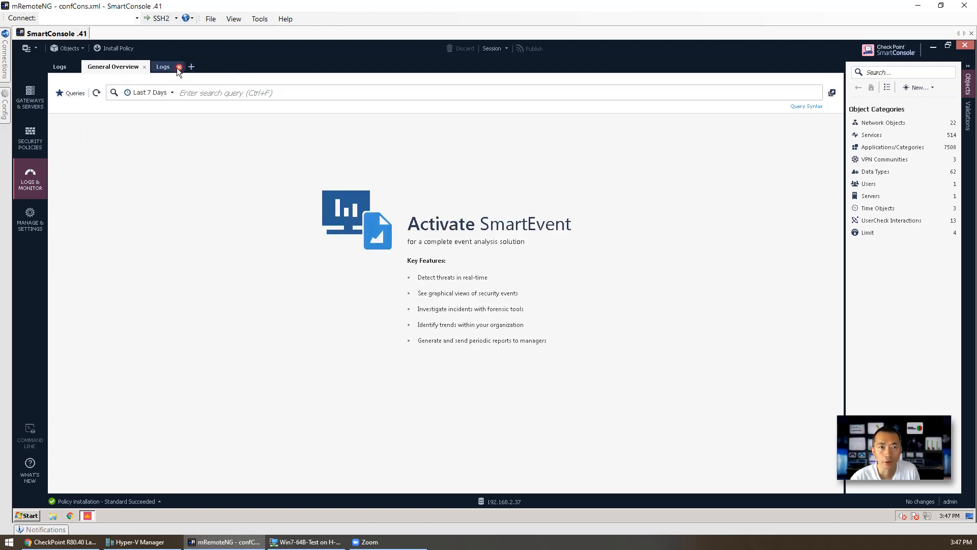
click(145, 66)
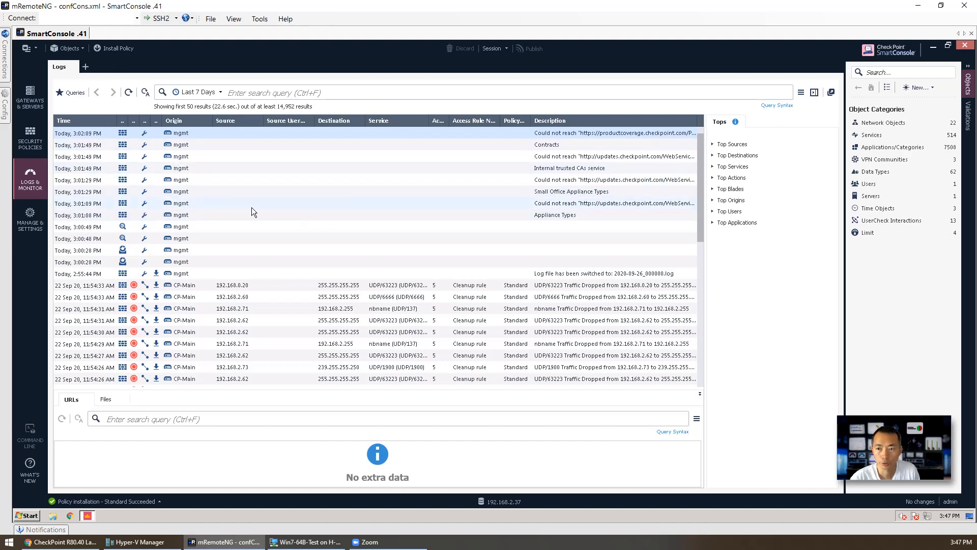
Switch to the Win7-64B-Test virtual machine and run ipconfig in its command prompt to check the host's IP configuration
click(308, 542)
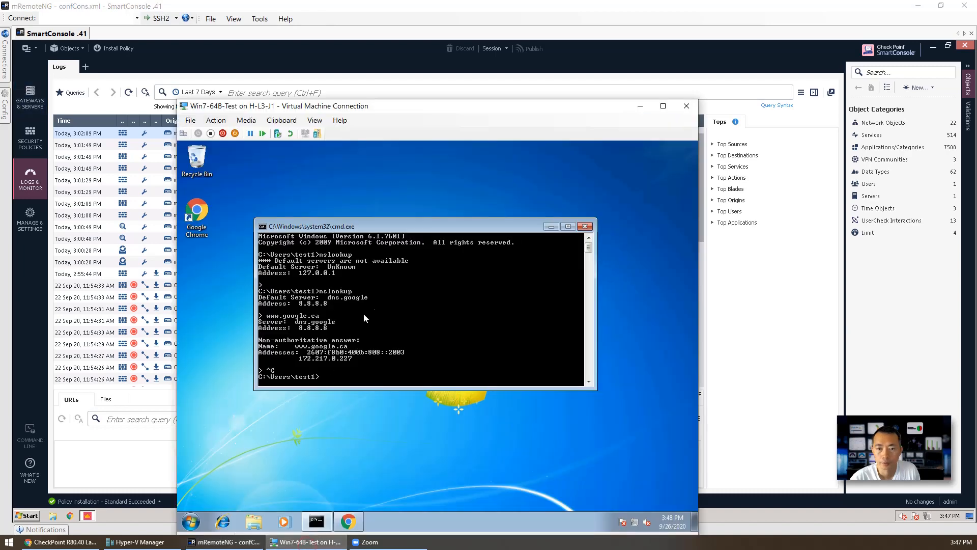
text(i)
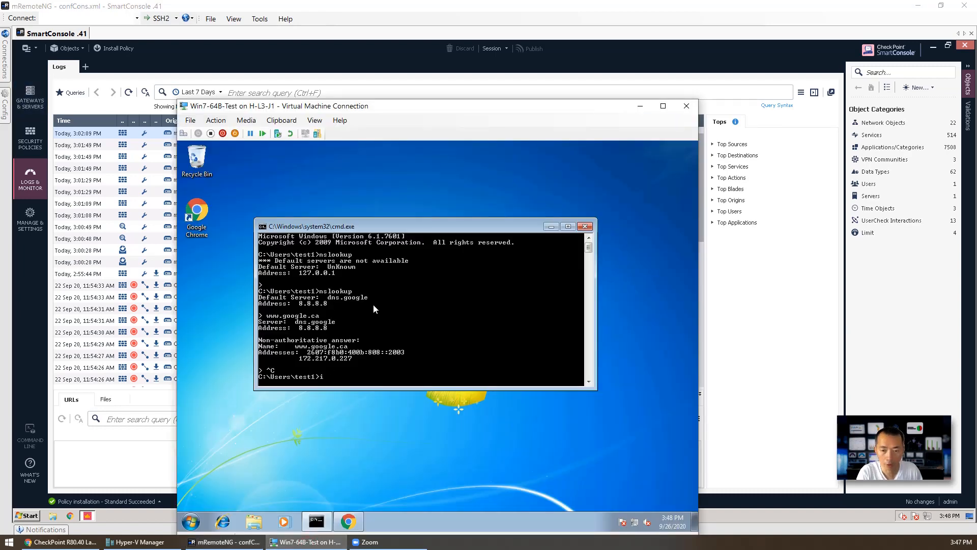
text(pconfig)
key(Return)
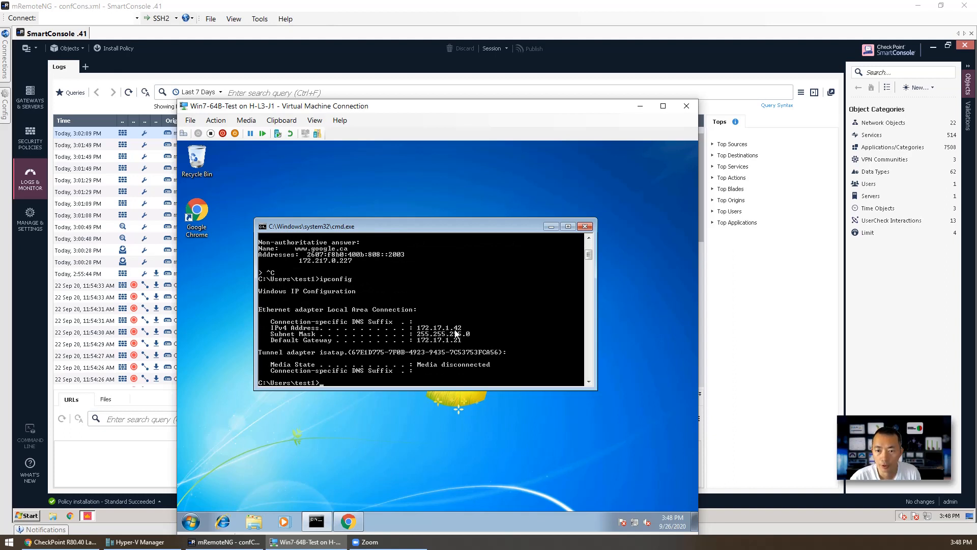
Inspect the general information of the Yahoo site's certificate in the virtual machine's Chrome browser, close it and reload the page
click(349, 519)
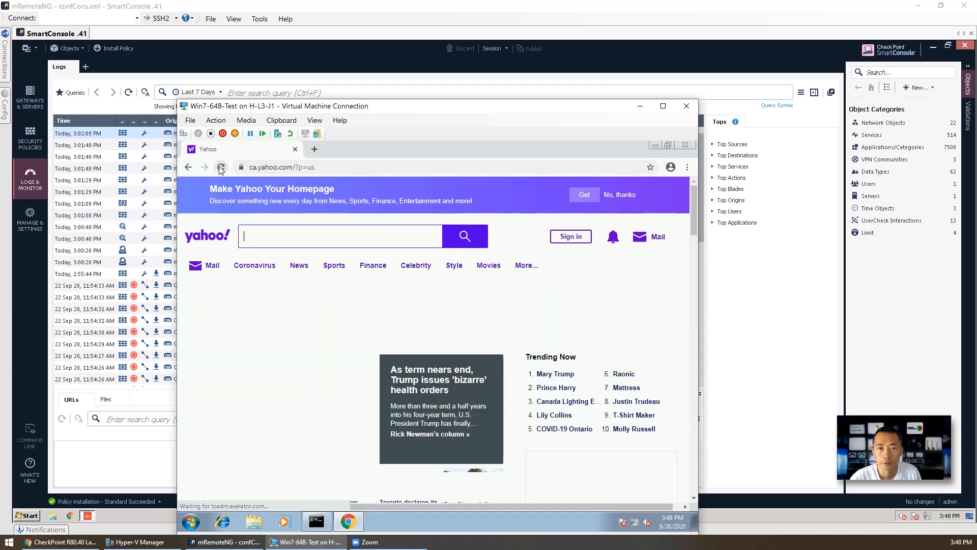
click(240, 167)
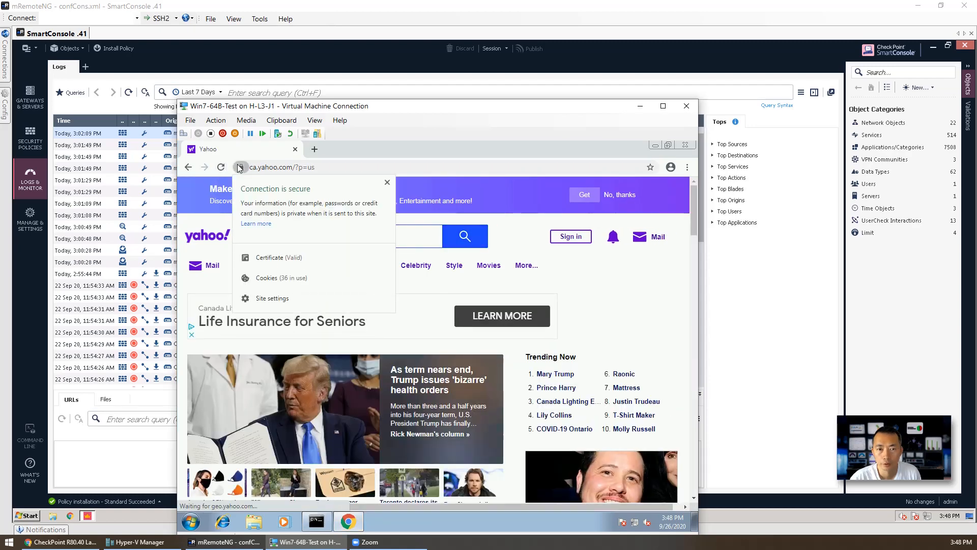
click(274, 256)
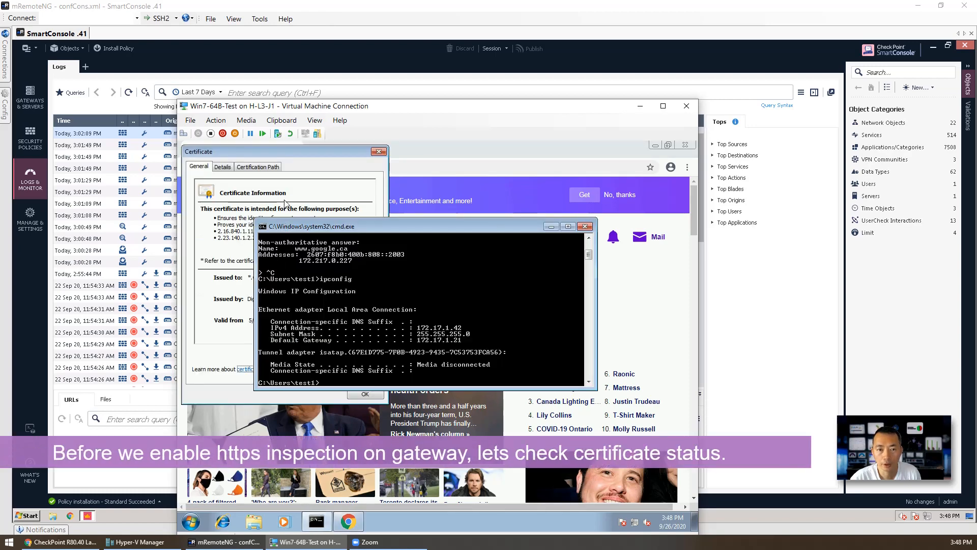
click(285, 205)
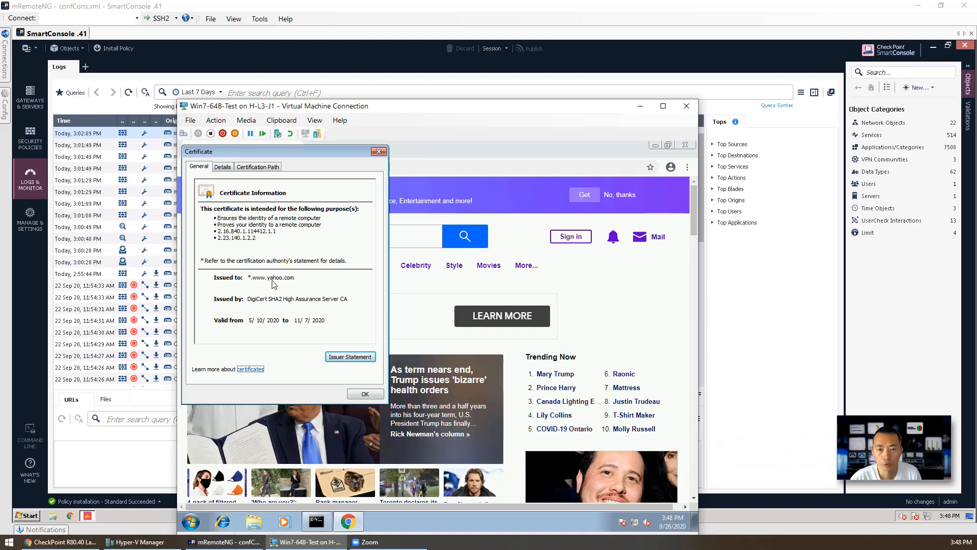
click(364, 394)
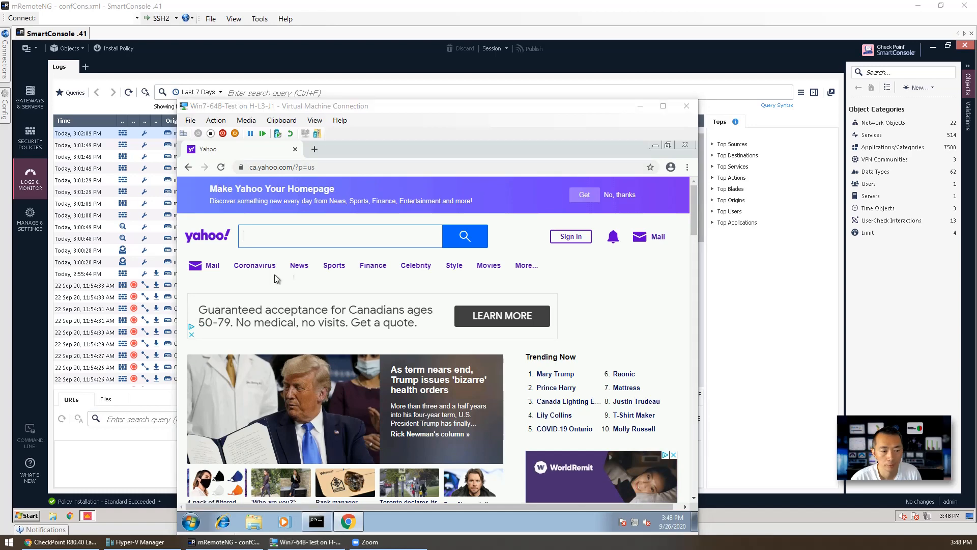
click(222, 168)
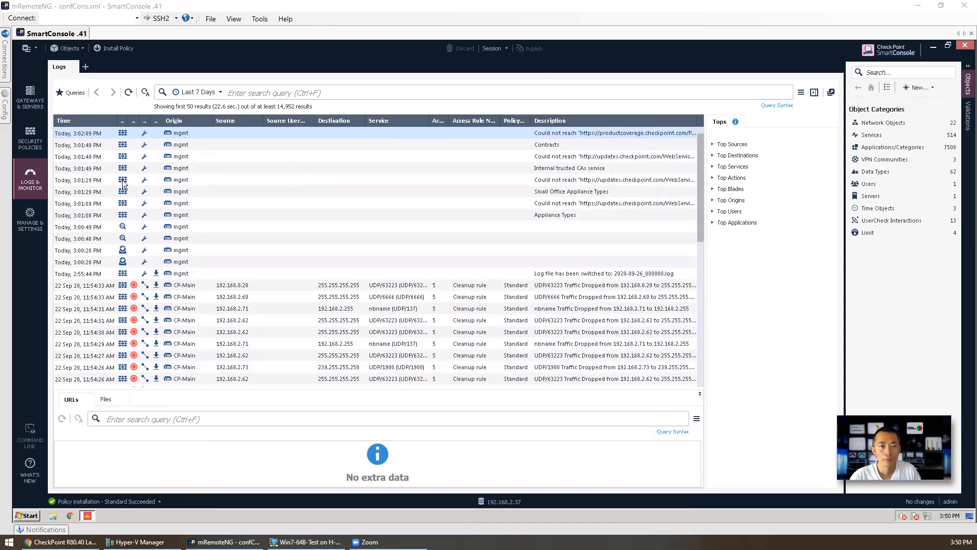
Return to SmartConsole, open the CP-DR gateway's HTTPS Inspection settings and start creating an outbound CA certificate
click(38, 104)
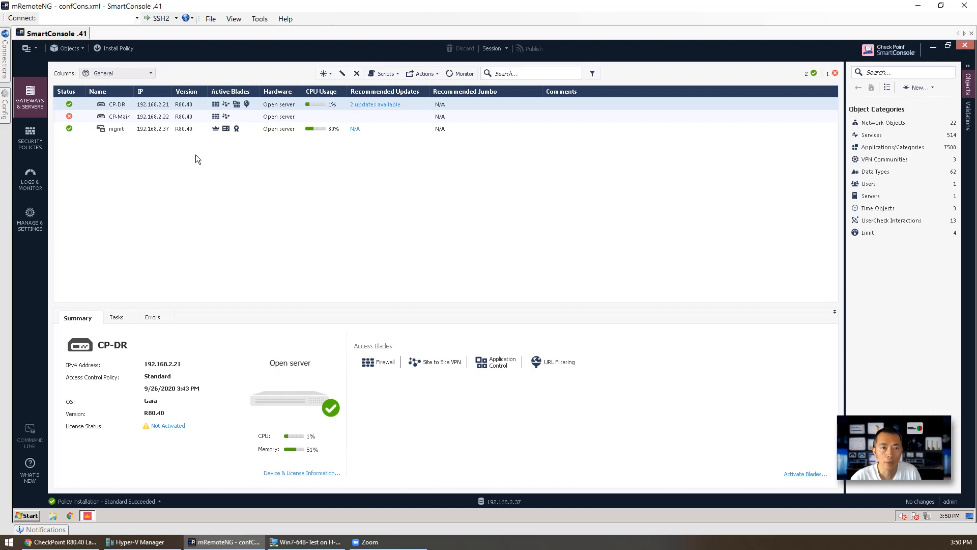
double_click(170, 105)
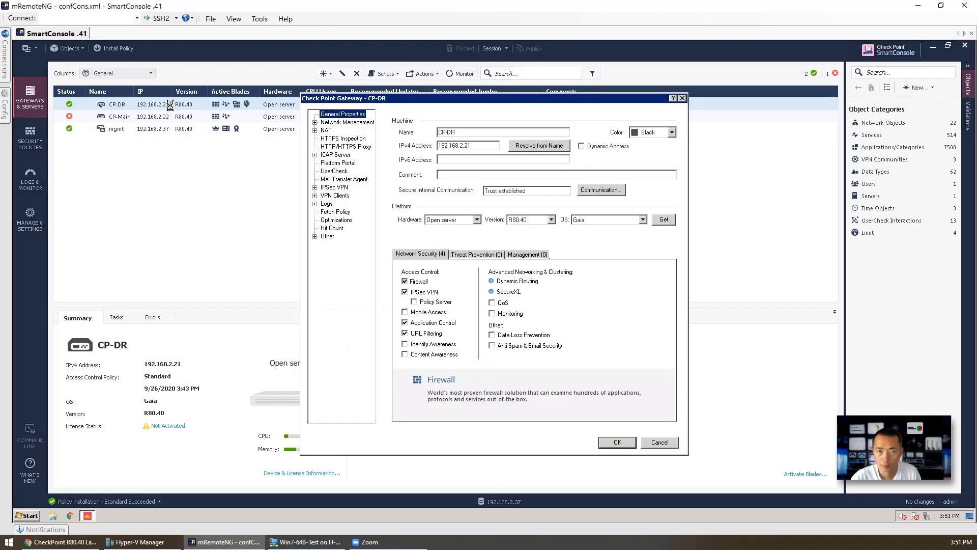
click(349, 143)
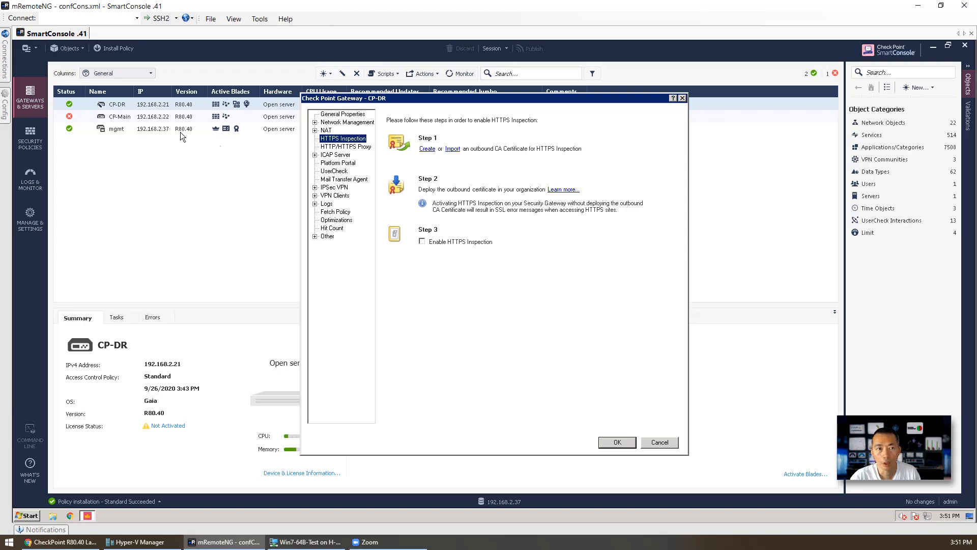
click(304, 541)
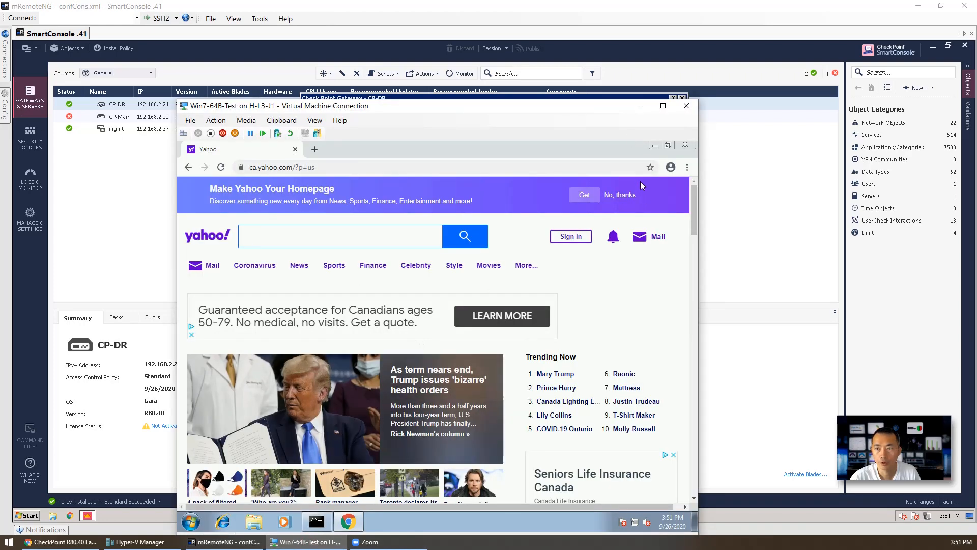
click(640, 106)
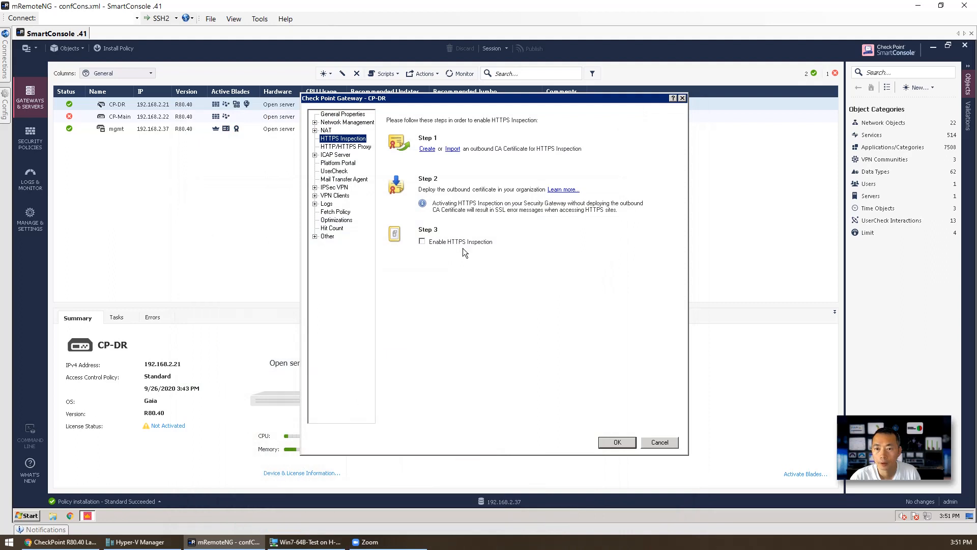
click(427, 149)
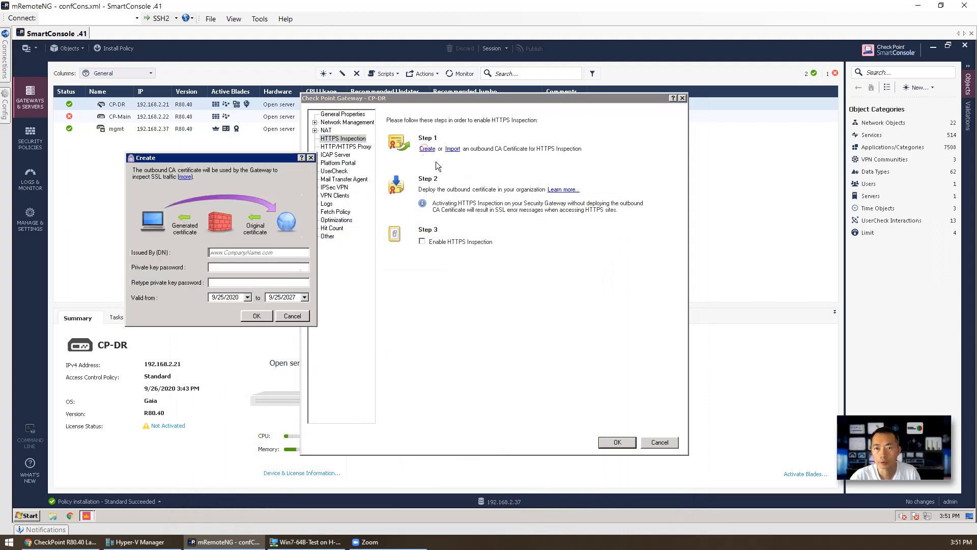
Try to create the outbound CA certificate with 51sec-cp-fw-dr as the issuer DN and no private key password
click(257, 252)
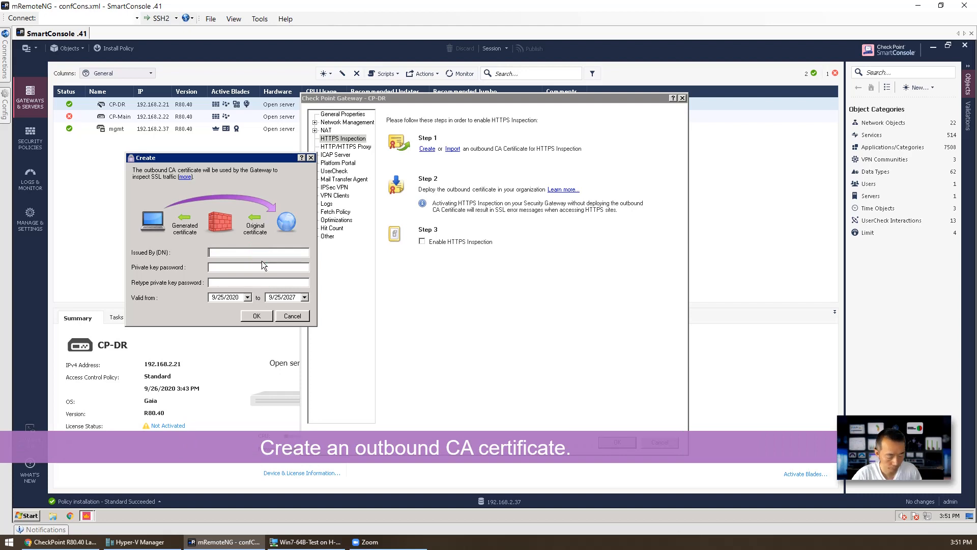
text(51sec-cp)
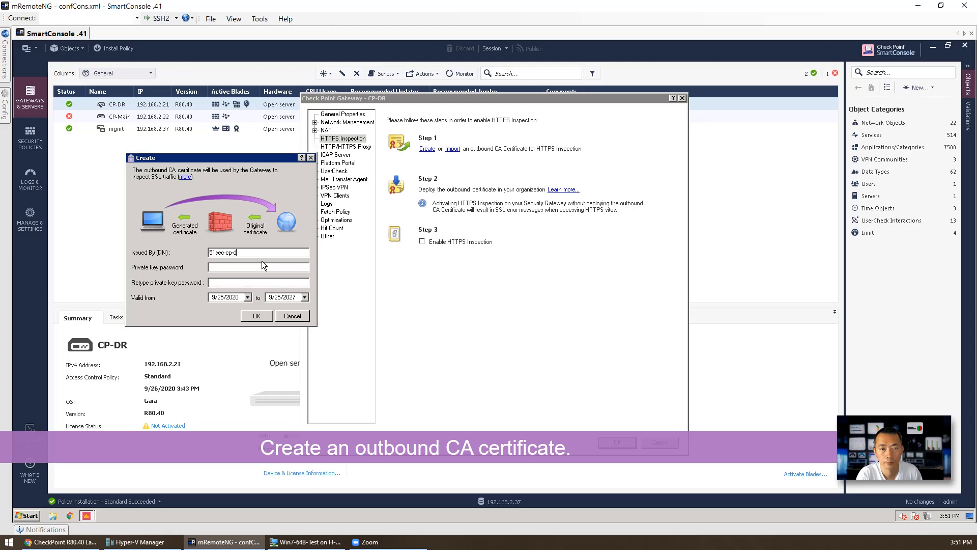
text(-fw-dr)
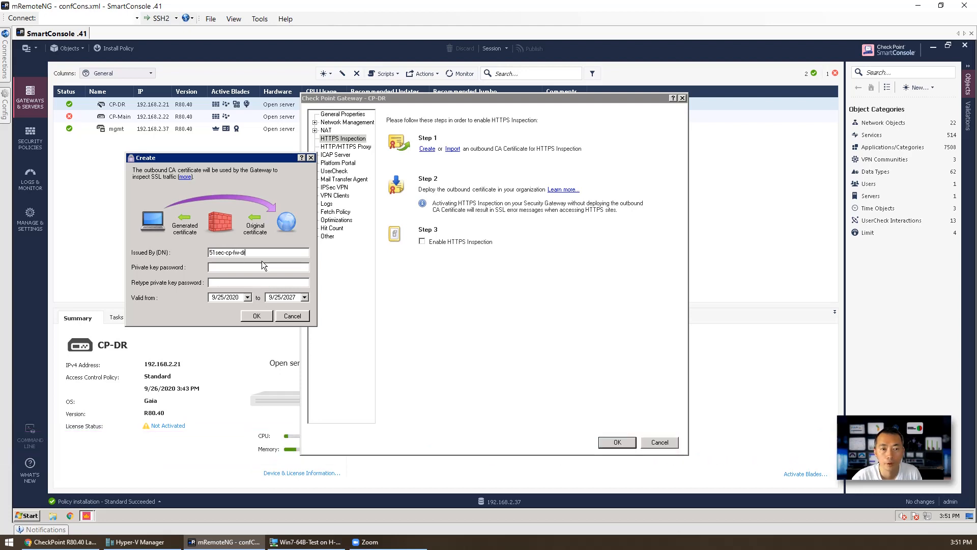
click(259, 266)
click(256, 316)
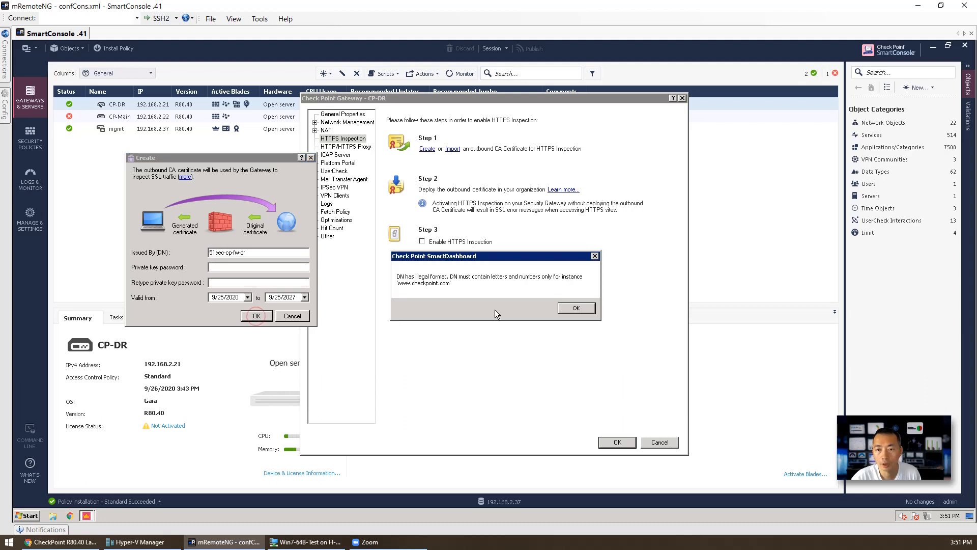
click(569, 311)
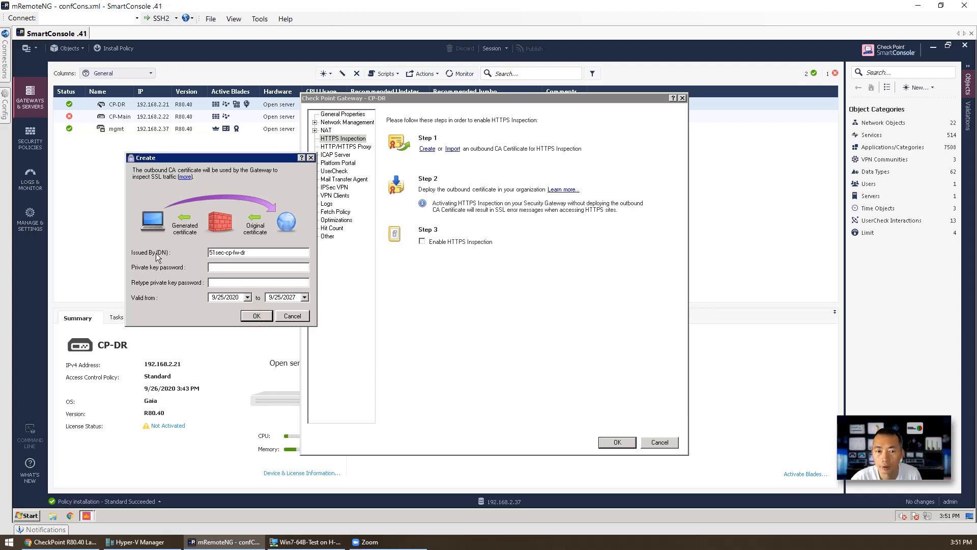
Create the outbound CA certificate with 51sec.dev as the issuer DN, entering and confirming the private key password
double_click(257, 252)
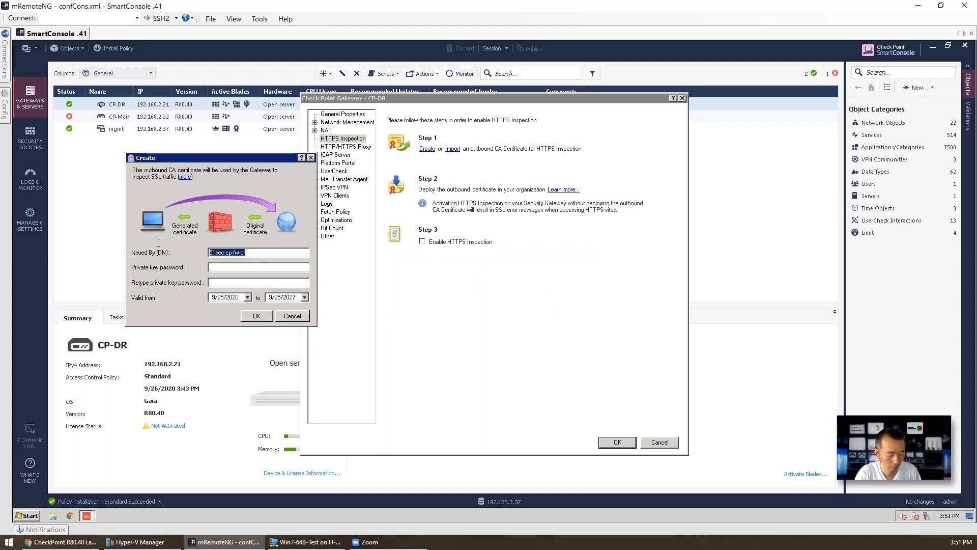
text(51sec.dev)
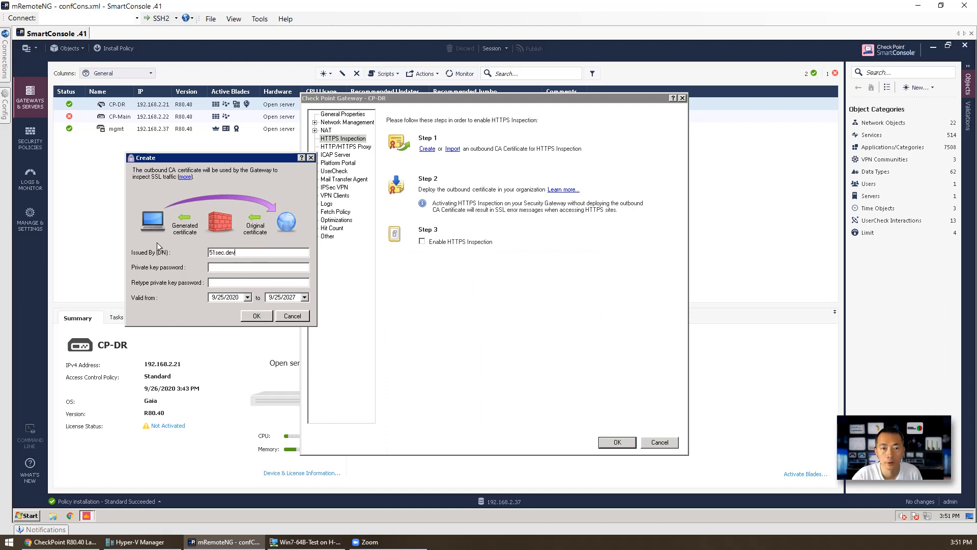
click(243, 269)
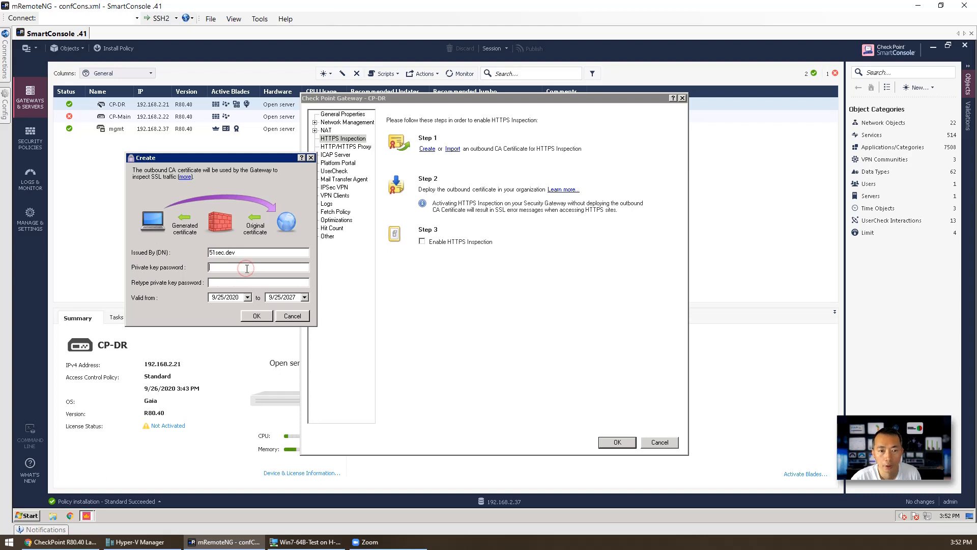
click(257, 316)
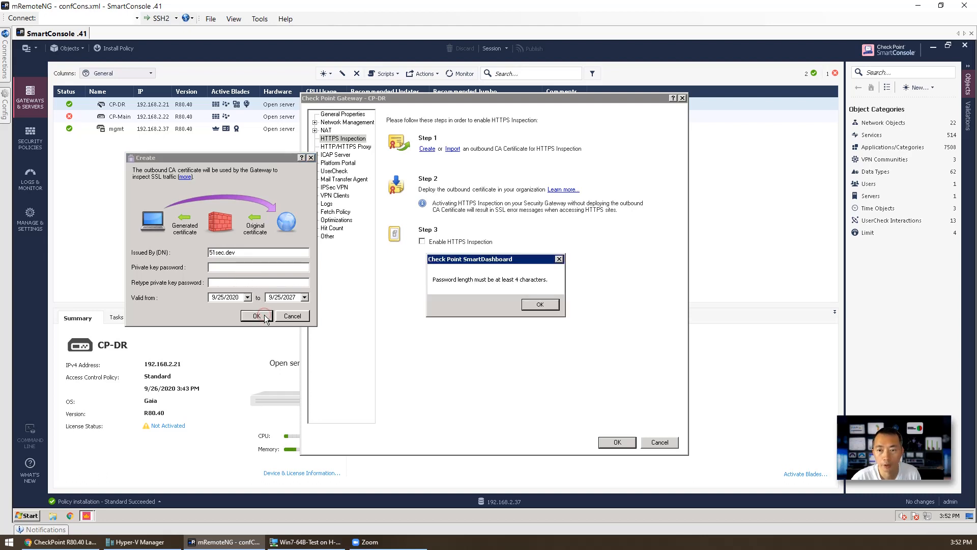
click(511, 303)
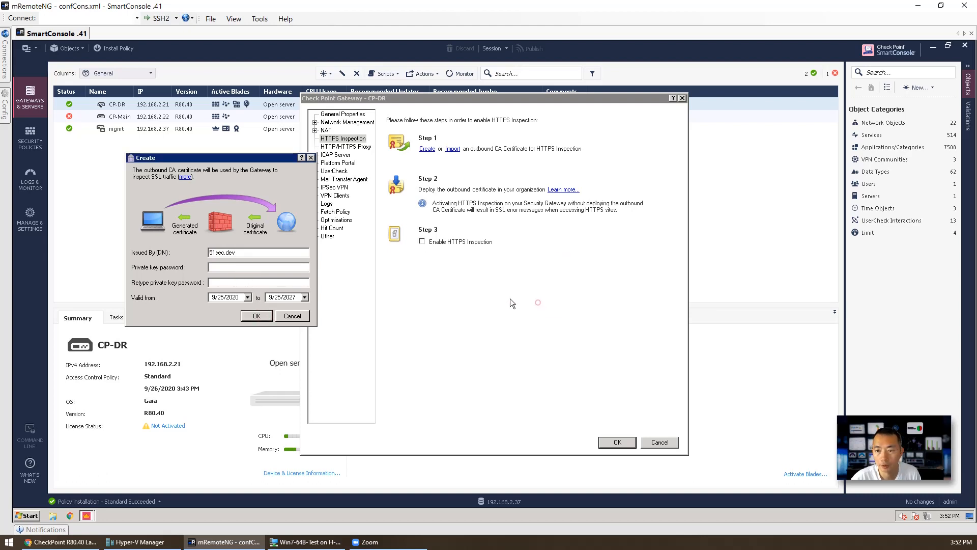
click(239, 267)
text(•••••••••)
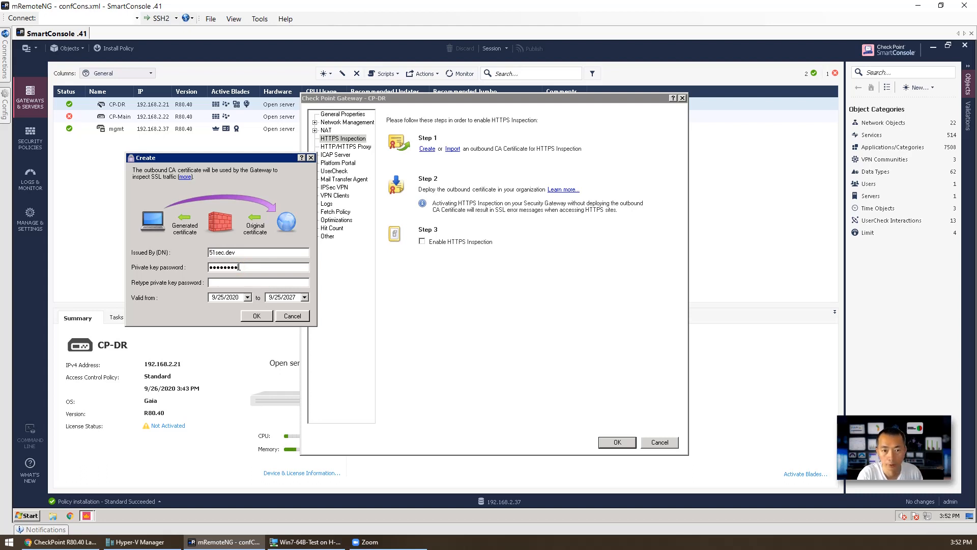
text(•••••••••)
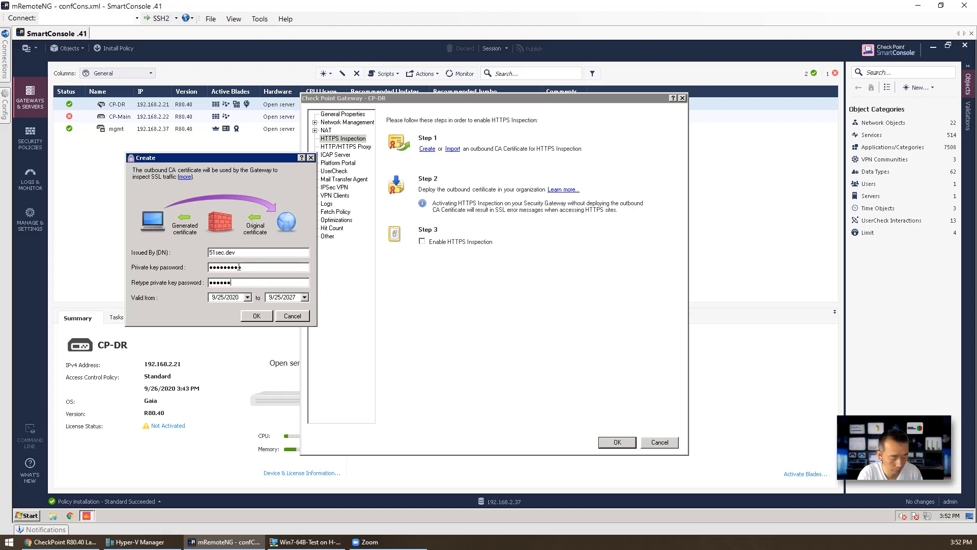
click(254, 313)
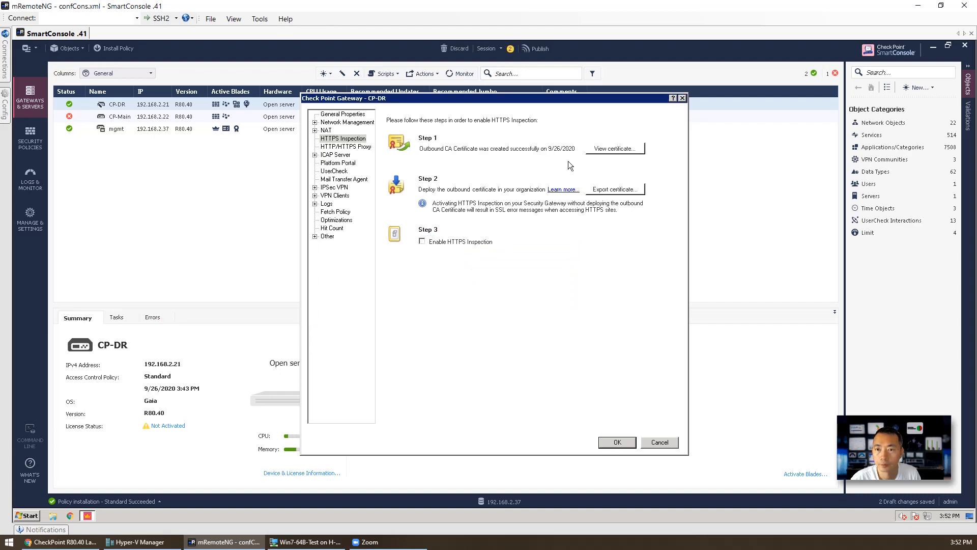
Inspect the general information, details and certification path of the new outbound CA certificate, and close it
click(629, 148)
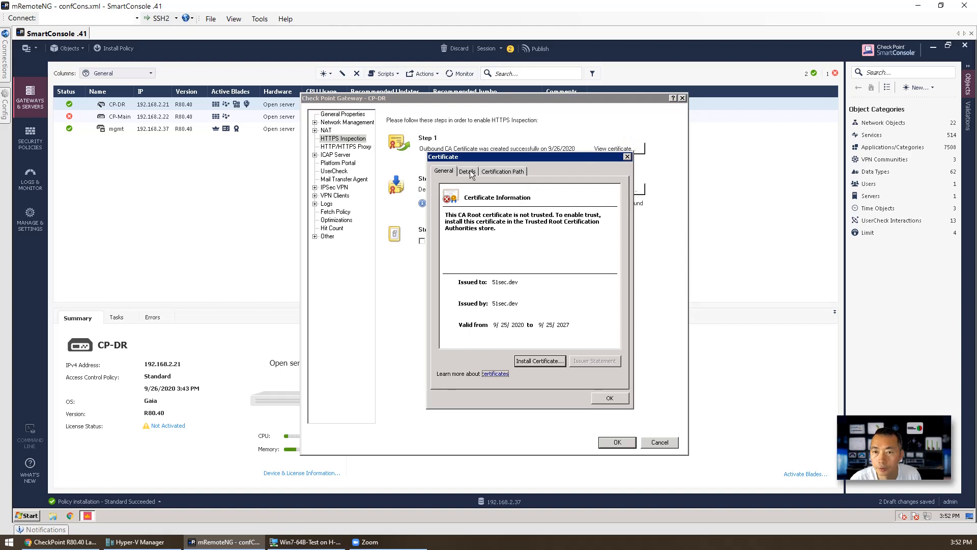
click(469, 171)
click(508, 171)
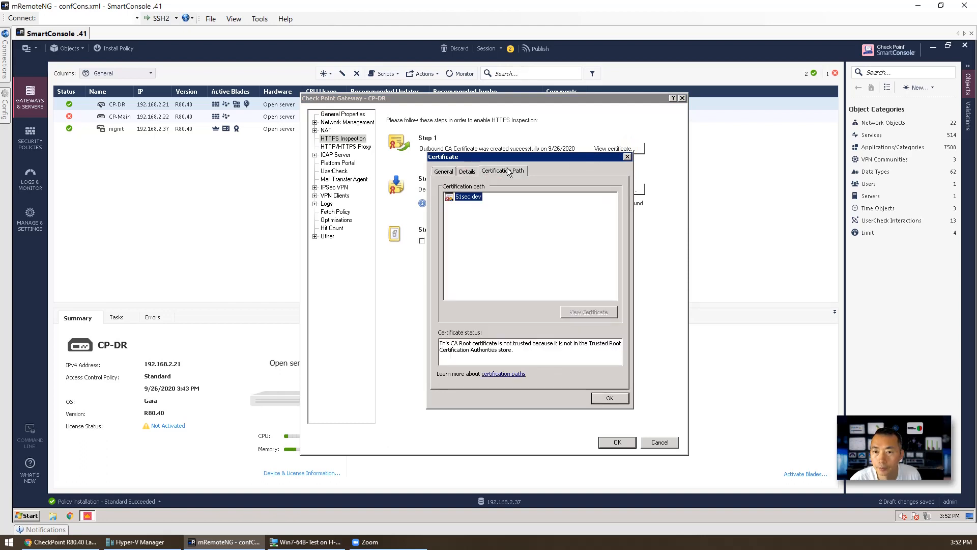
click(442, 171)
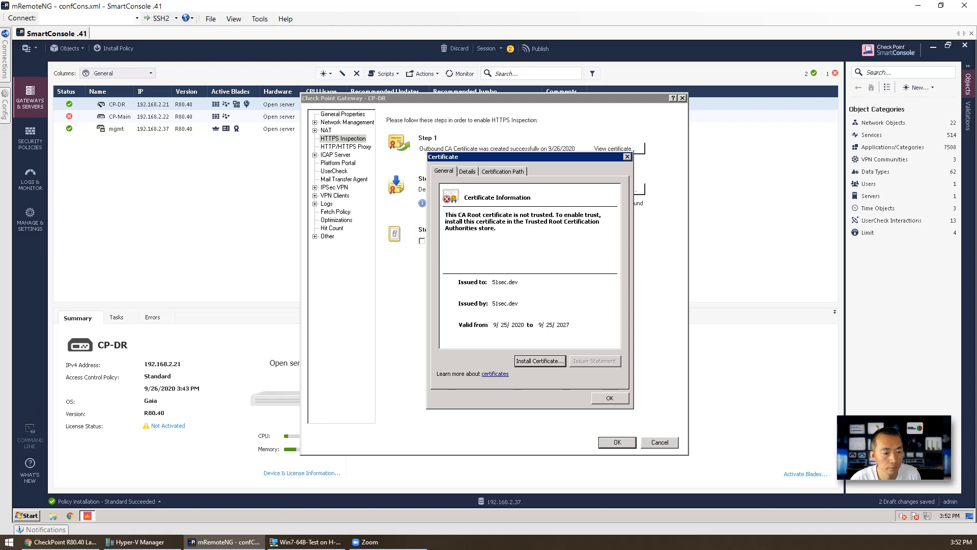
key(Escape)
click(623, 146)
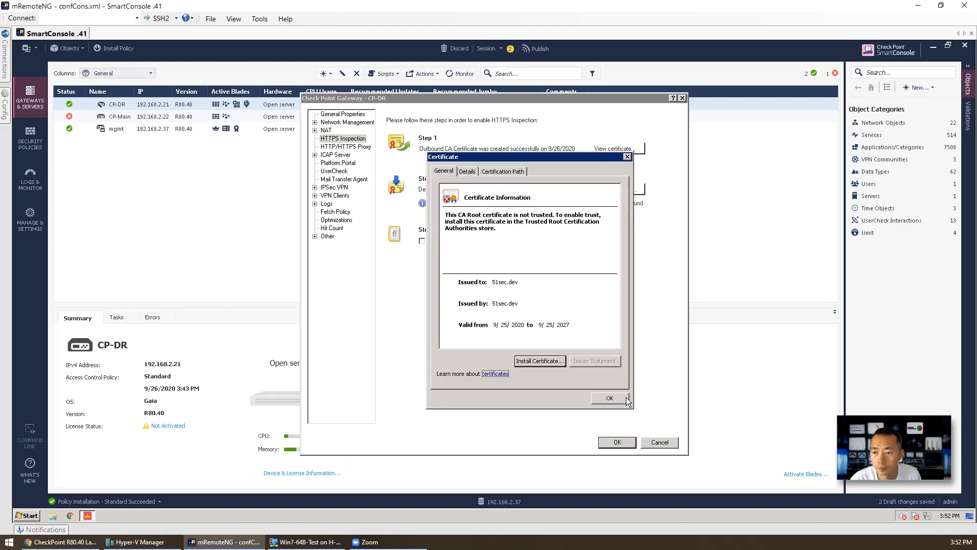
click(625, 398)
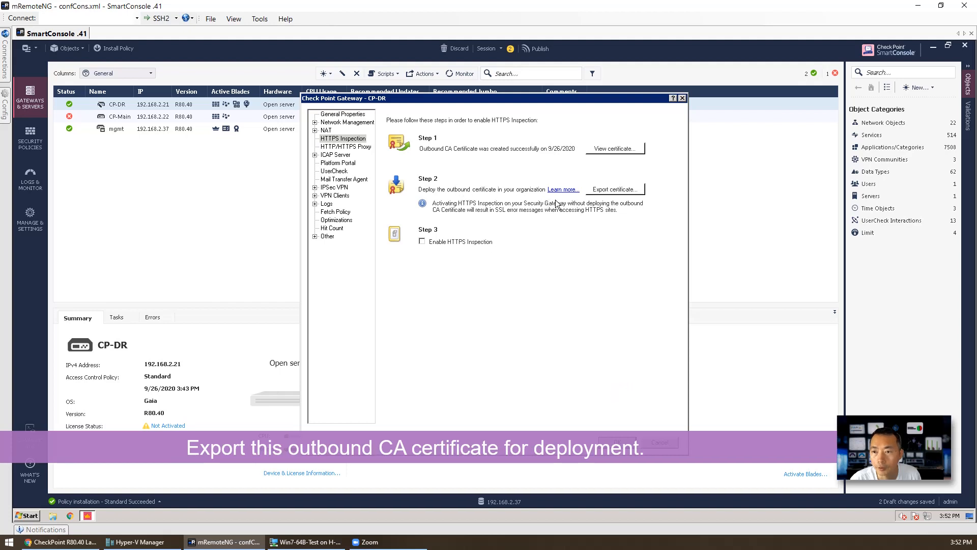
Export the outbound CA certificate to the Desktop as a certificate file named https
click(616, 190)
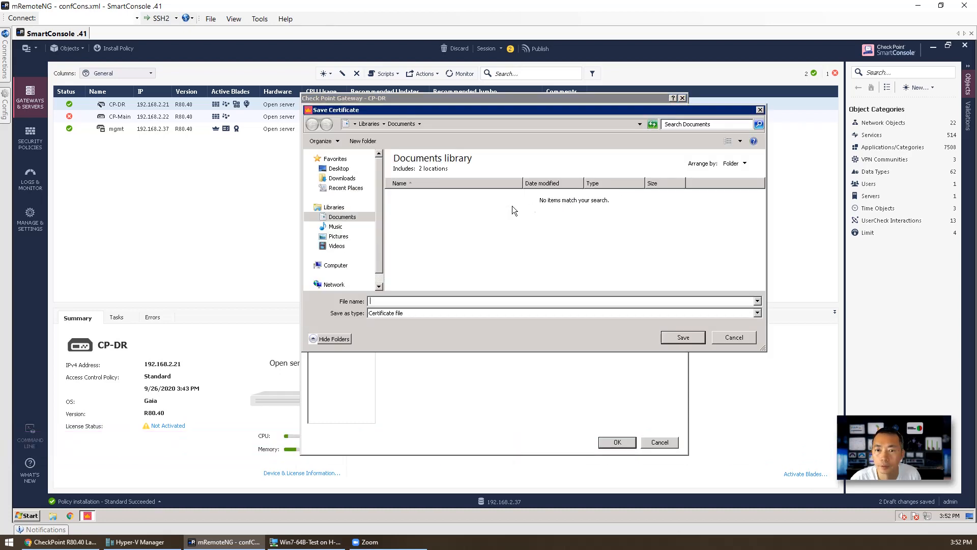
click(338, 168)
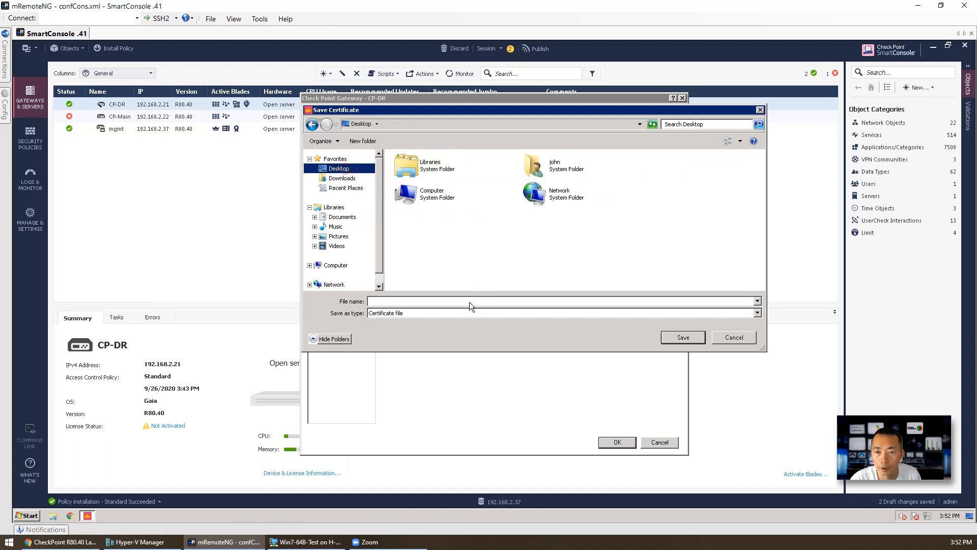
click(444, 302)
text(https)
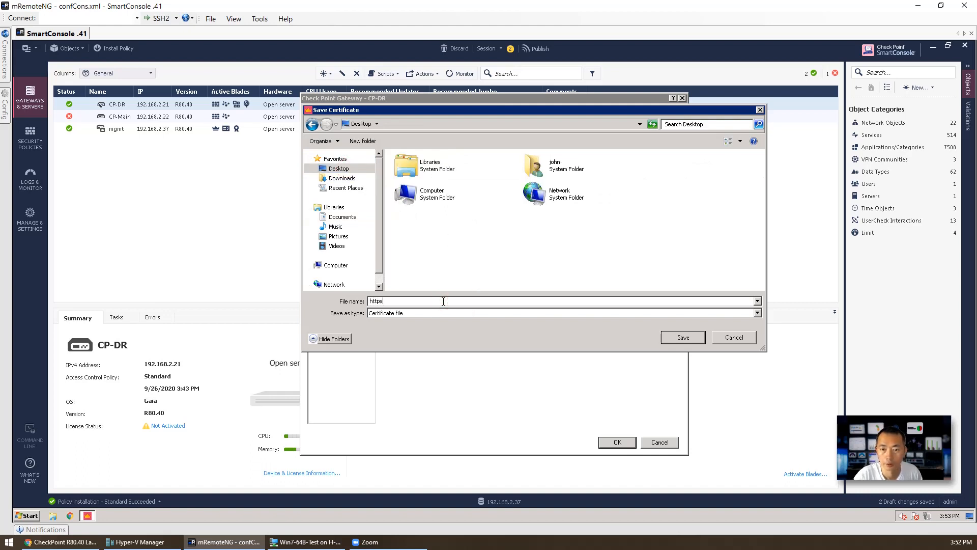
click(675, 338)
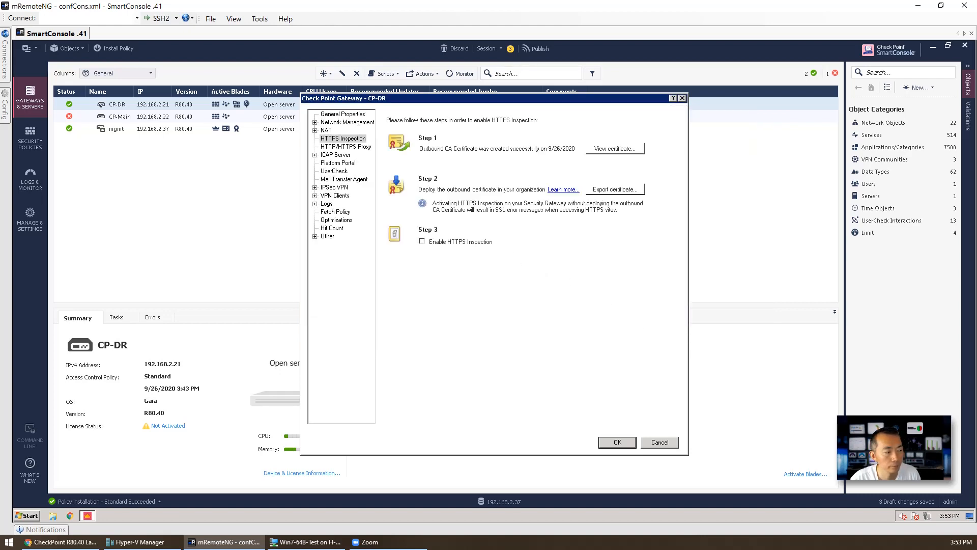
Enable HTTPS Inspection on the CP-DR gateway and confirm the gateway settings
click(428, 242)
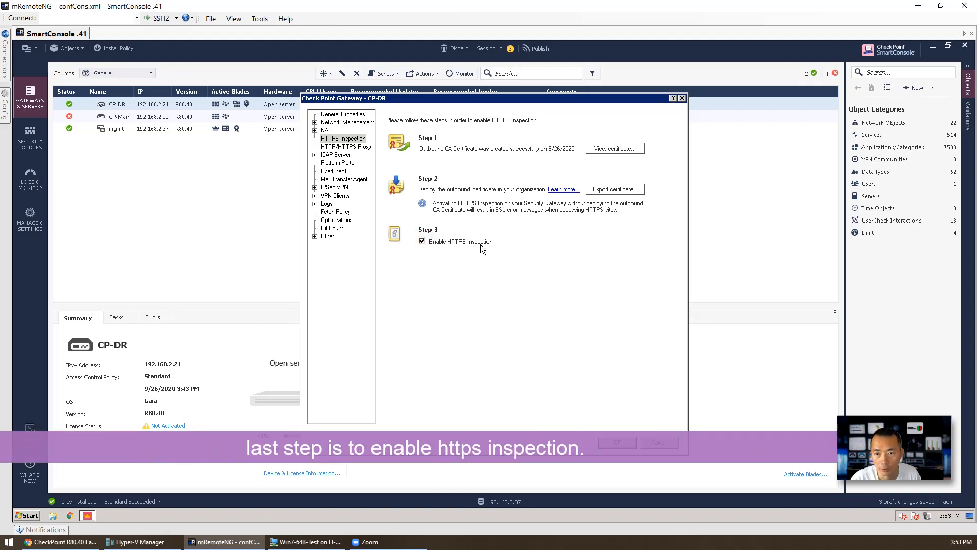
click(618, 442)
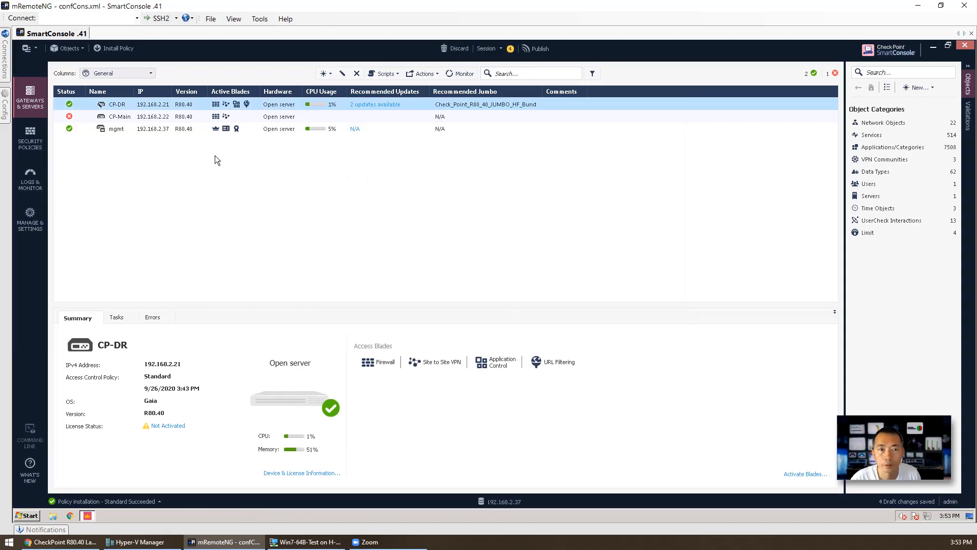
click(39, 145)
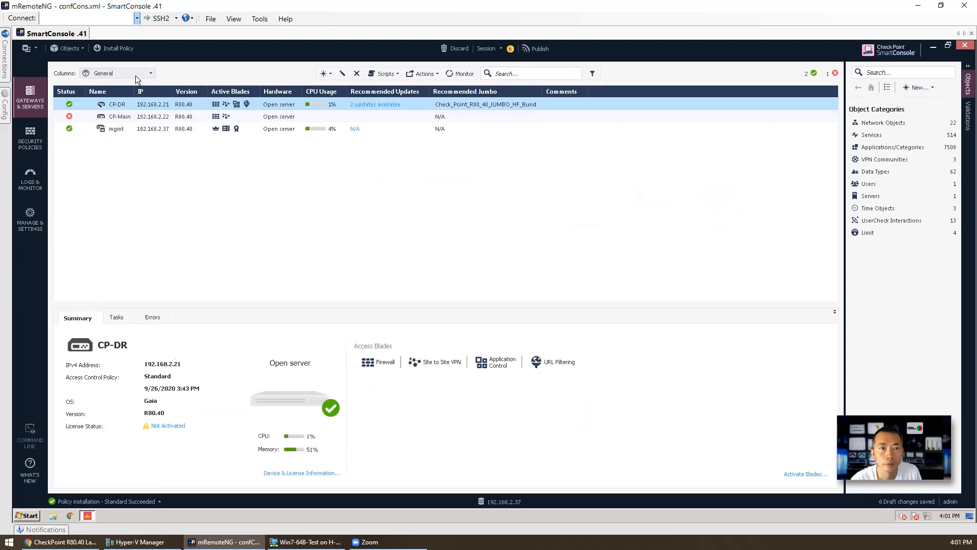
Publish the draft changes and install the Standard policy on CP-DR, following the installation progress in the recent tasks
click(131, 49)
click(550, 338)
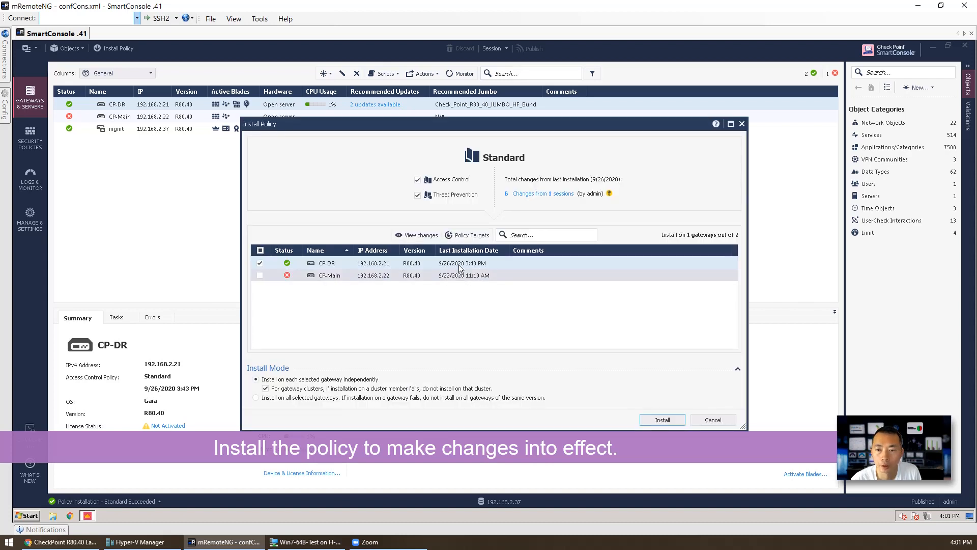
click(658, 420)
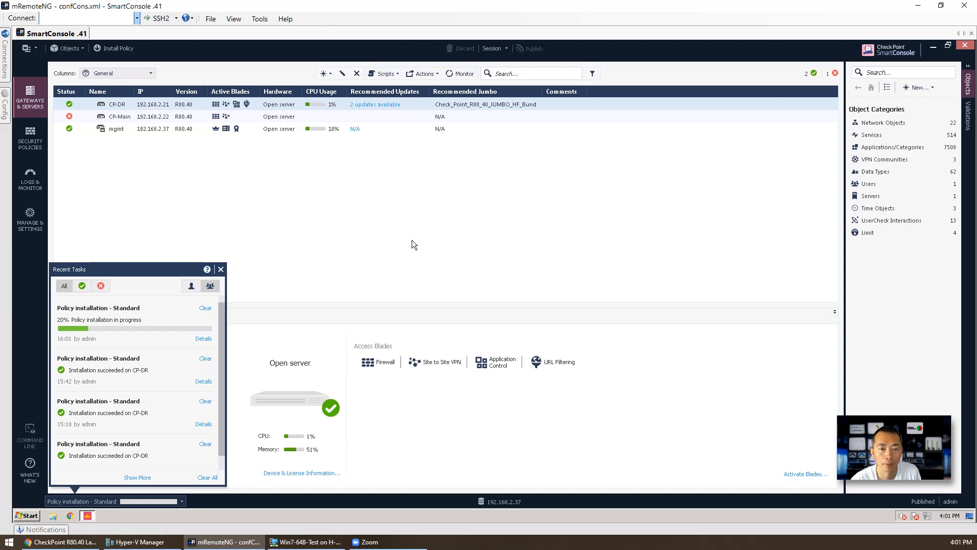
click(112, 502)
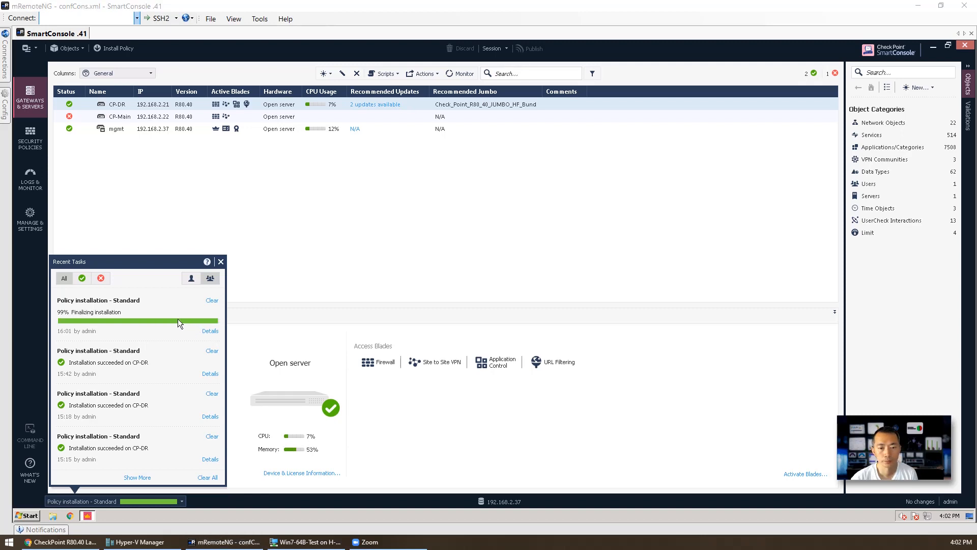
click(221, 262)
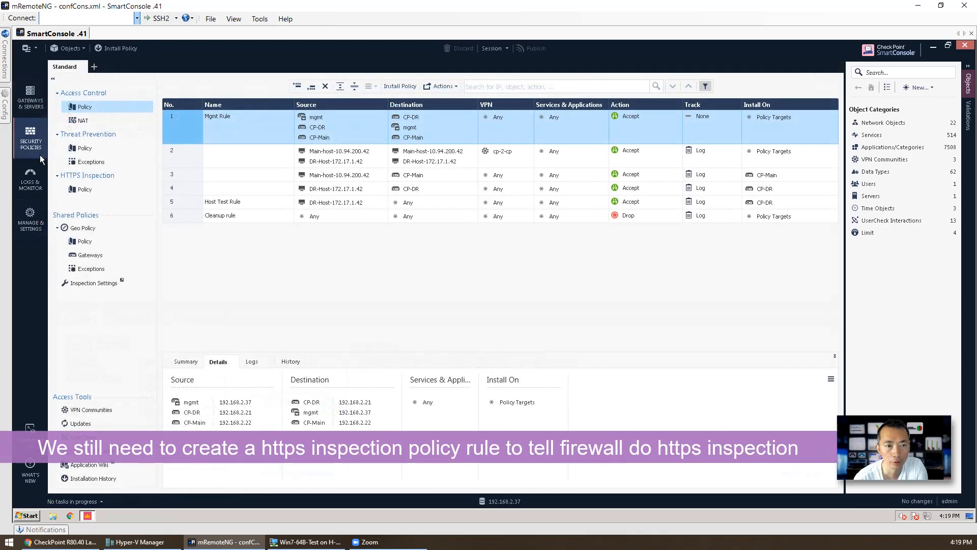
Open the HTTPS Inspection policy and examine the predefined rule's source, destination and the members of its HTTPS default services group
click(86, 190)
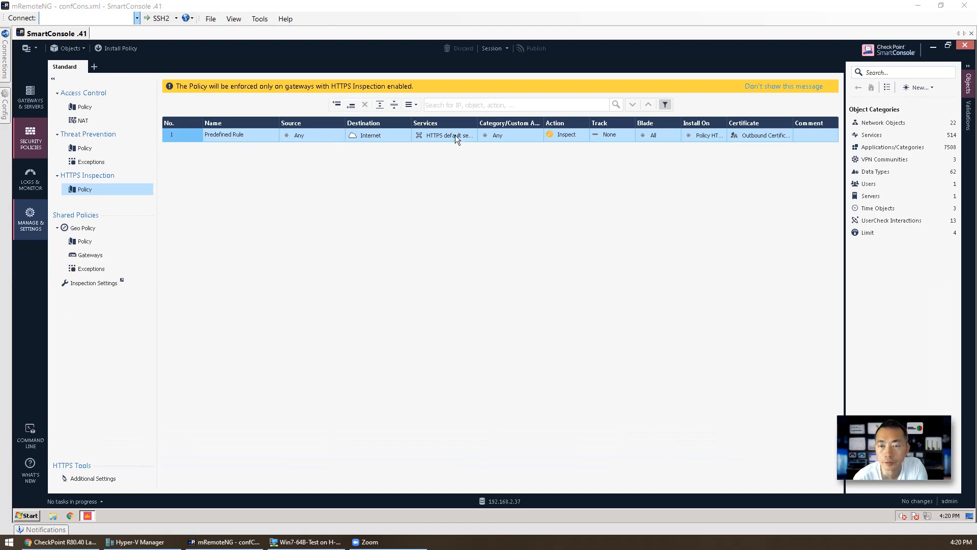
mouse_move(455, 135)
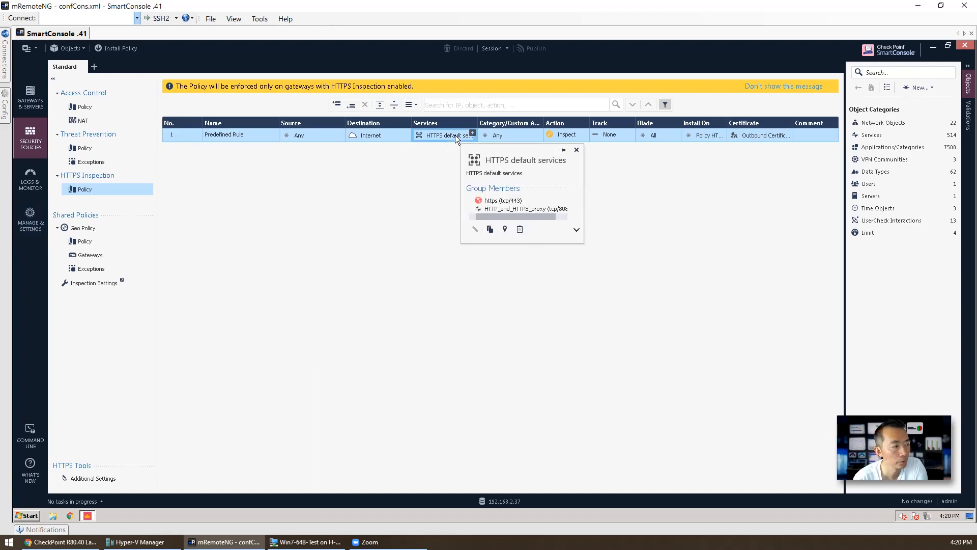
click(298, 138)
click(359, 136)
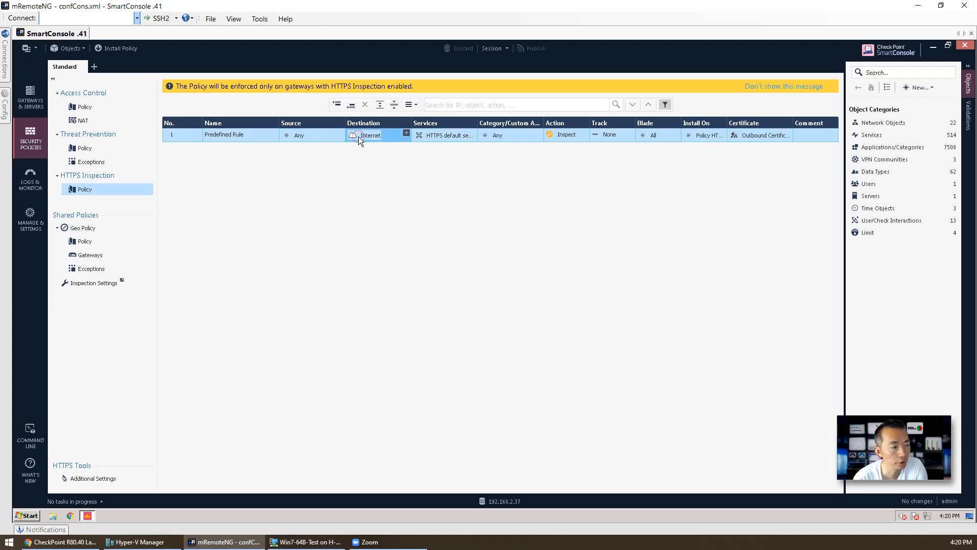
click(449, 136)
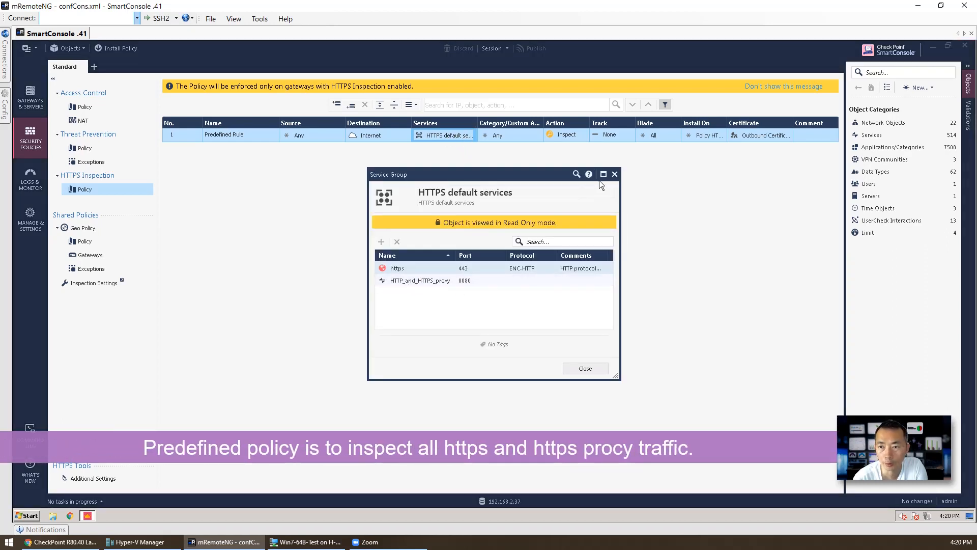
click(614, 175)
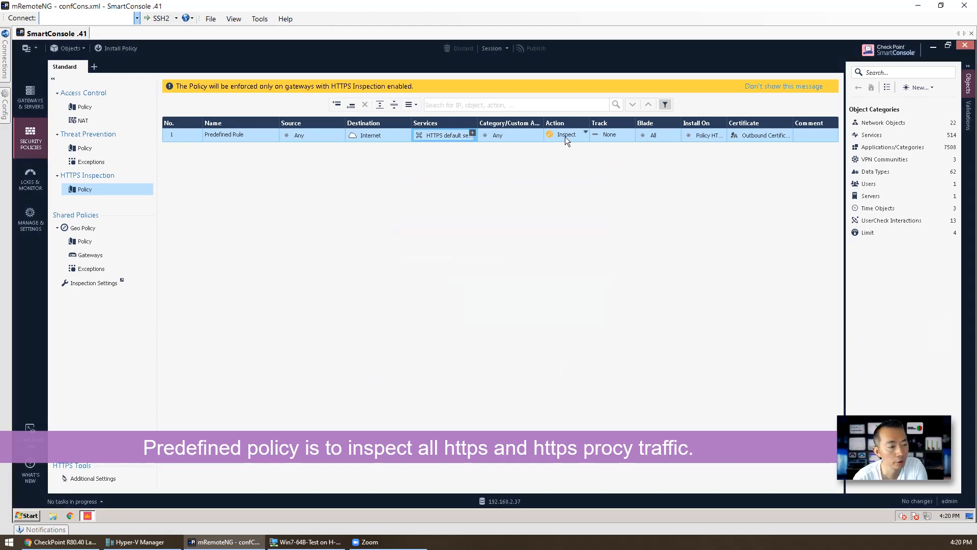
Set the predefined HTTPS Inspection rule's tracking to Log and look through the blades available for the rule
click(604, 132)
click(628, 142)
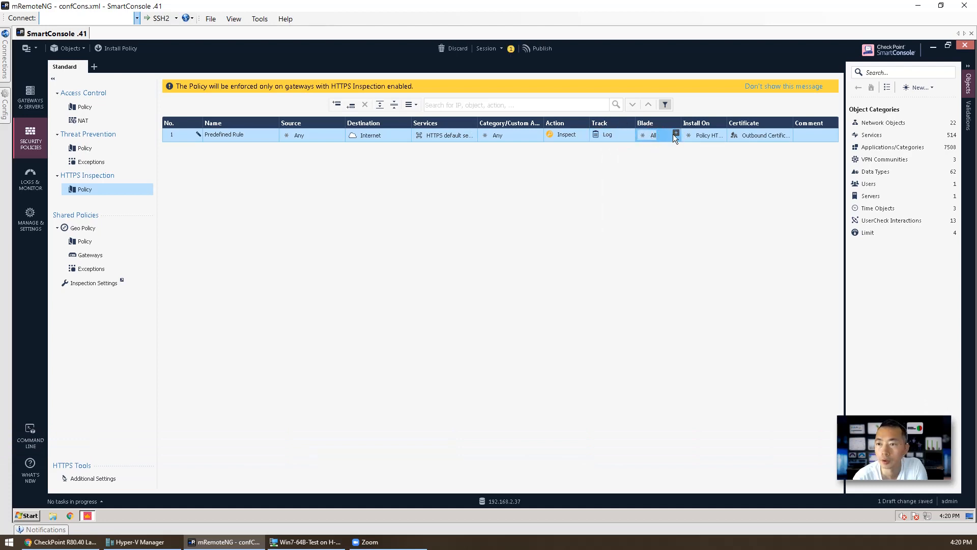
click(676, 133)
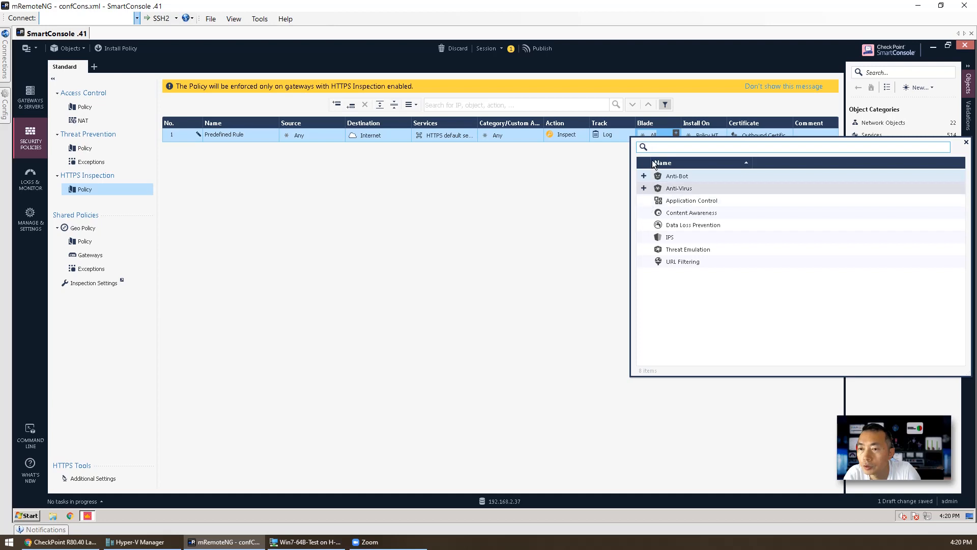
click(579, 170)
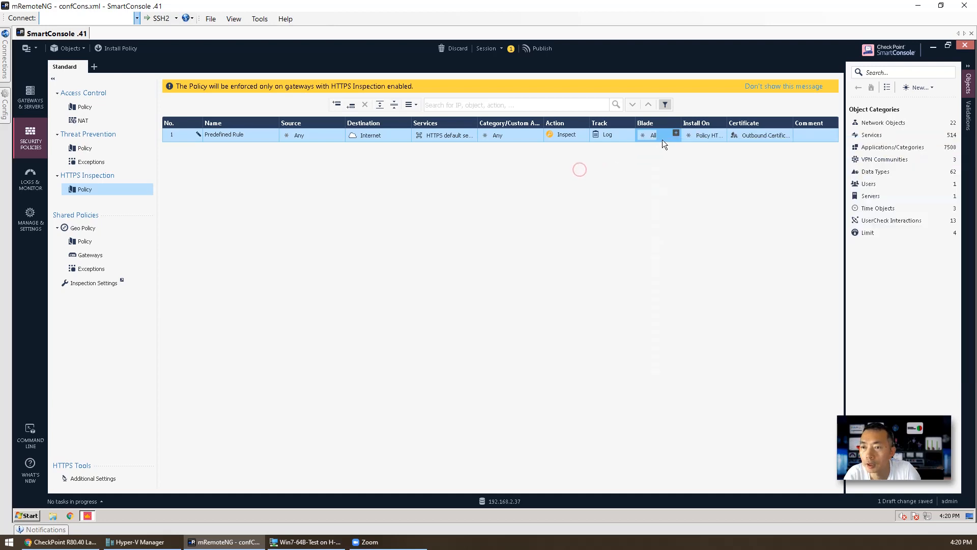
Set the predefined HTTPS Inspection rule to be installed on the CP-DR gateway
click(714, 135)
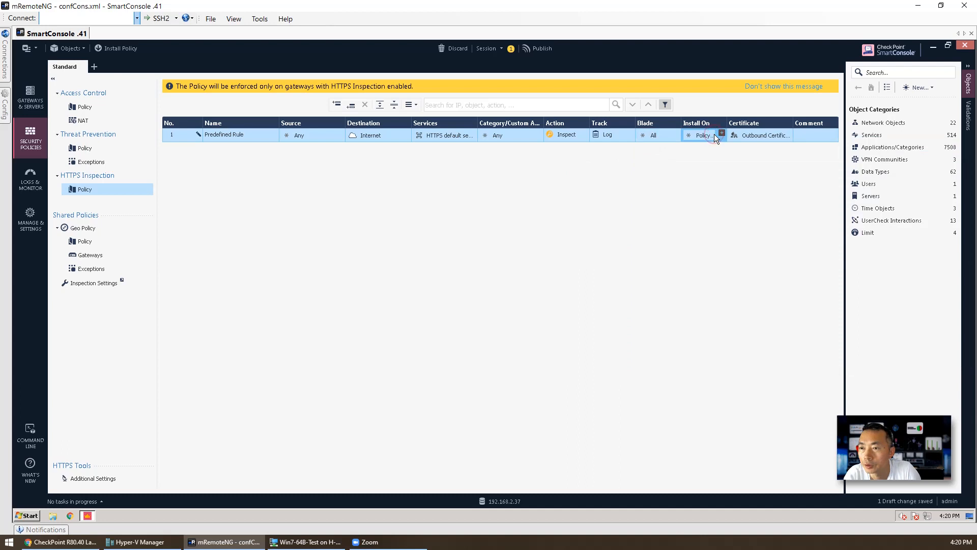
click(723, 132)
click(719, 133)
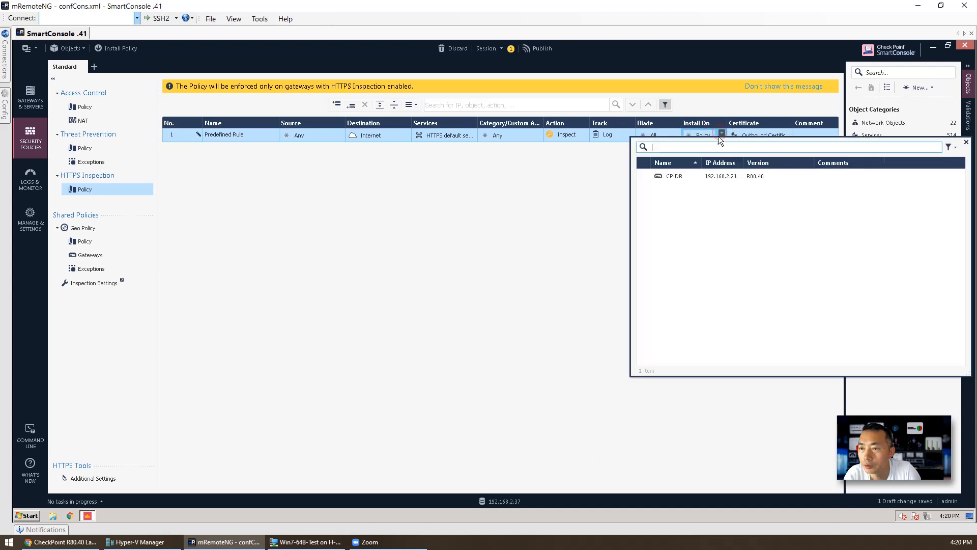
click(643, 176)
click(591, 164)
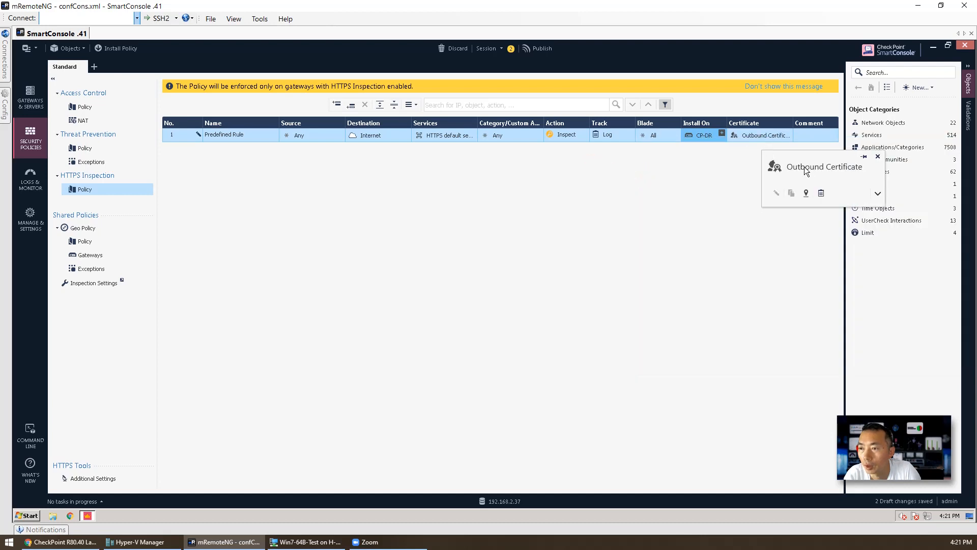
Review the predefined rule's action, available blades, name and installation target
click(571, 134)
click(548, 145)
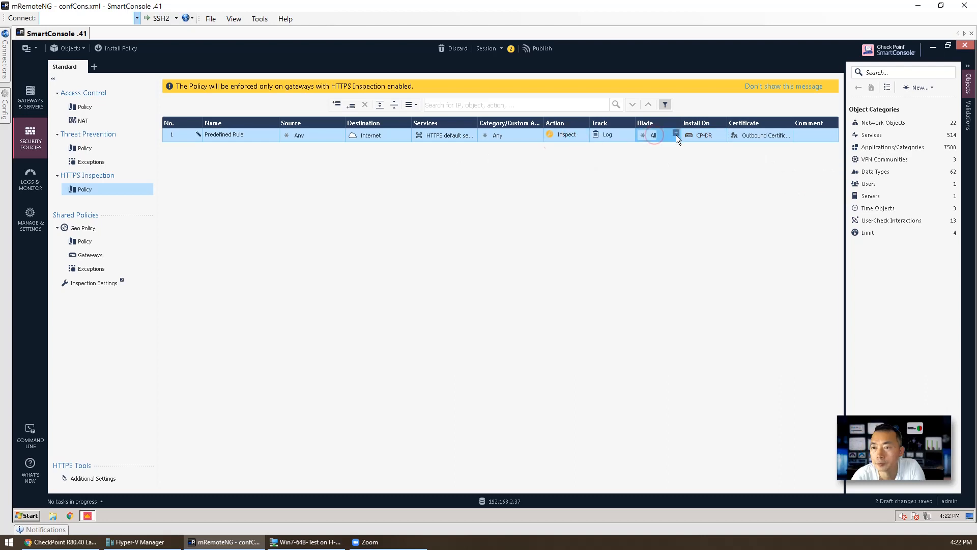
click(675, 131)
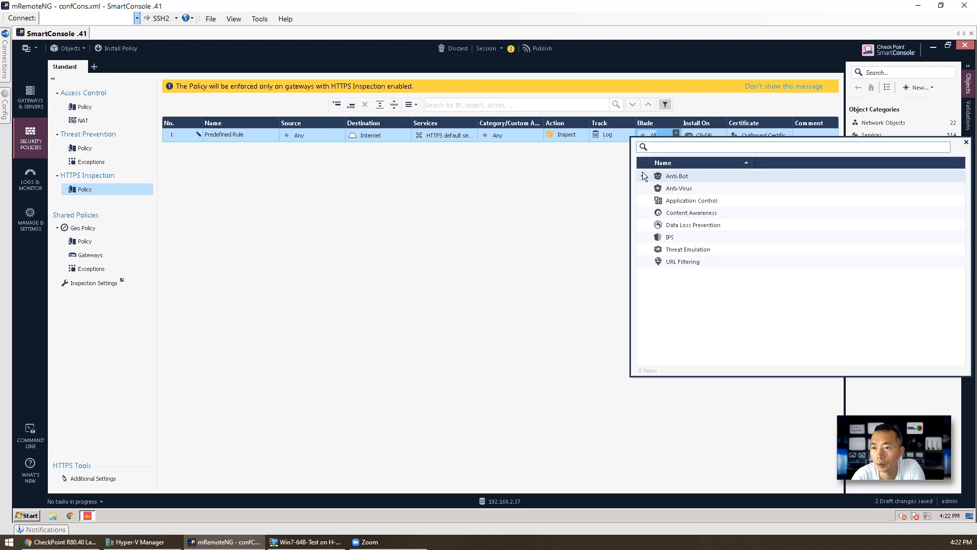
click(573, 208)
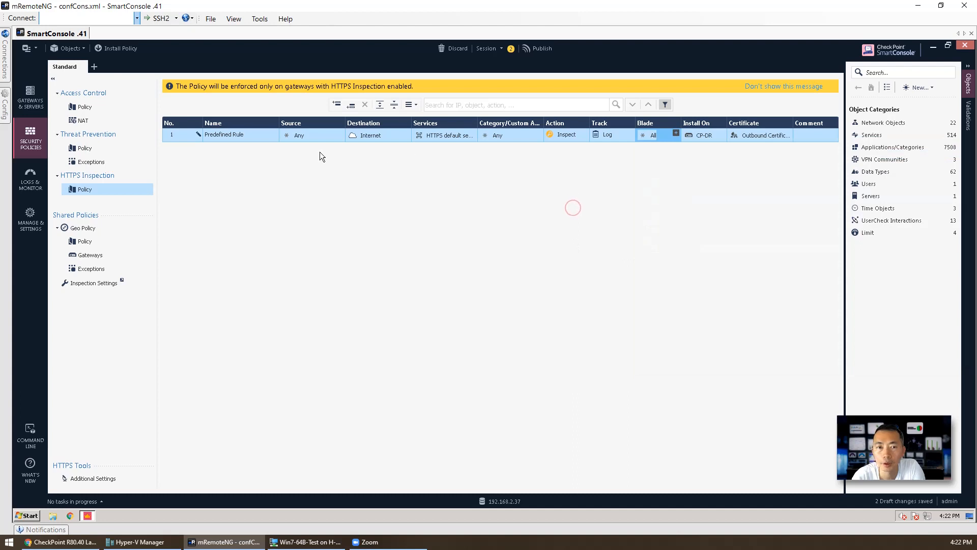
click(232, 136)
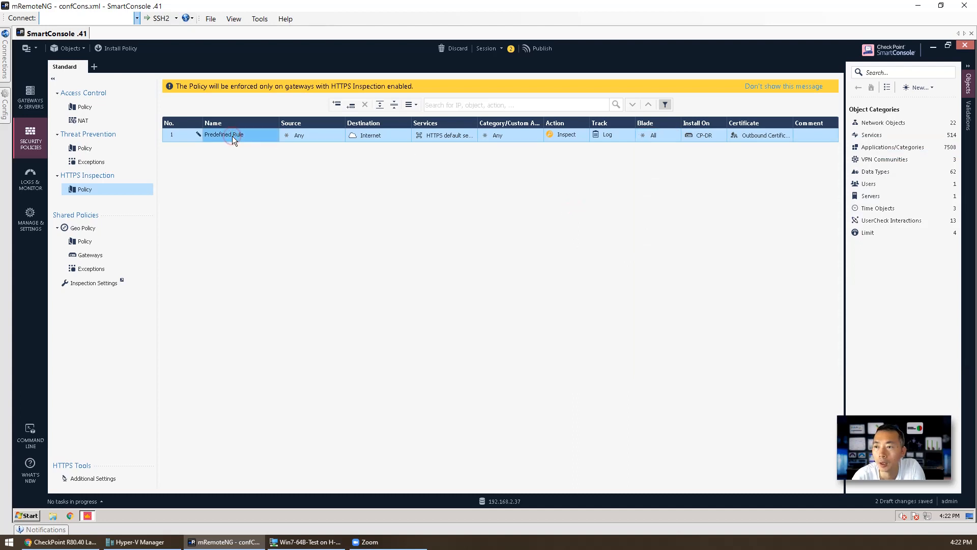
click(710, 135)
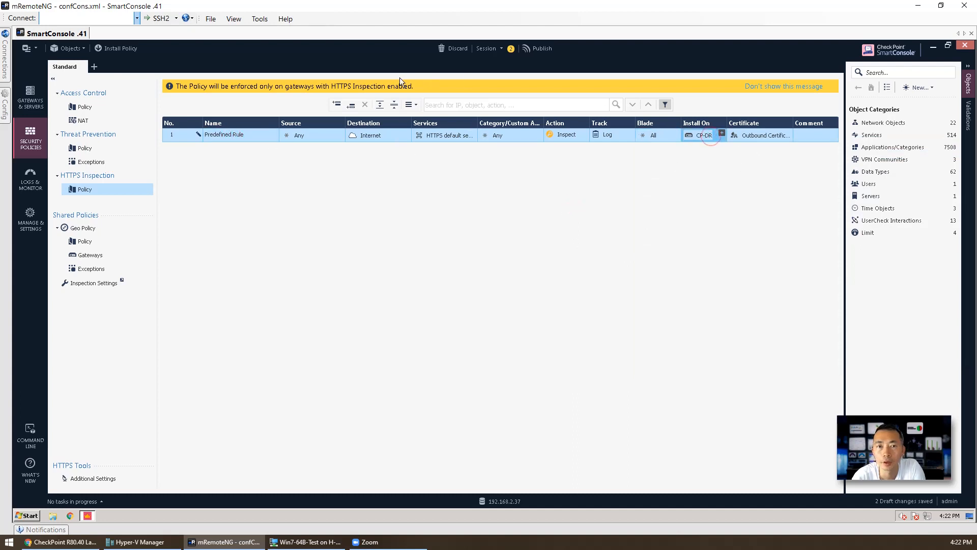
Publish the HTTPS Inspection rule changes and install the Standard policy on CP-DR
click(133, 53)
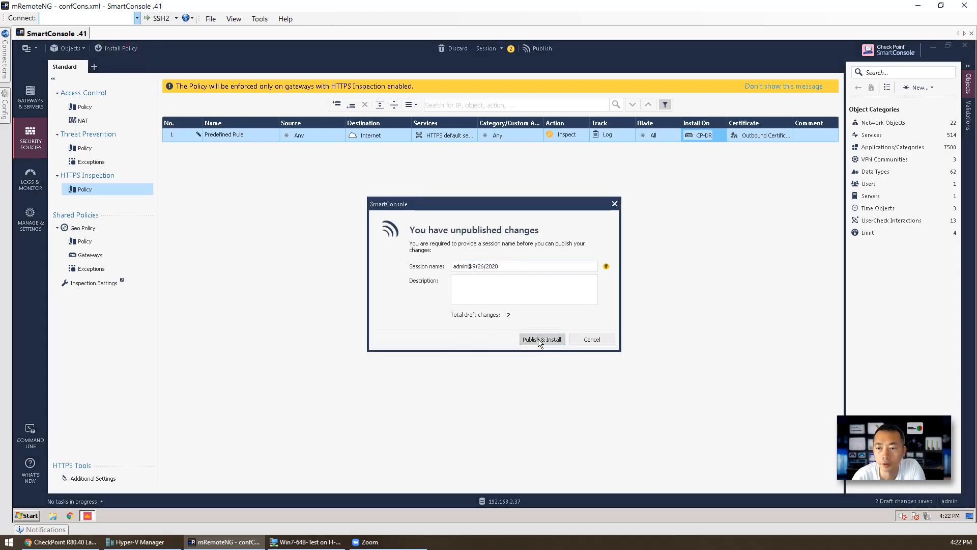
click(540, 339)
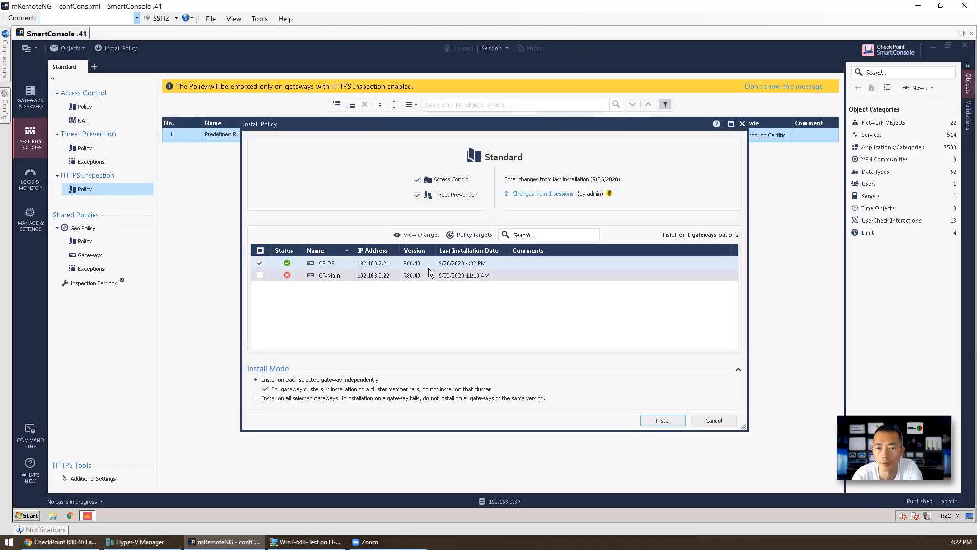
click(663, 420)
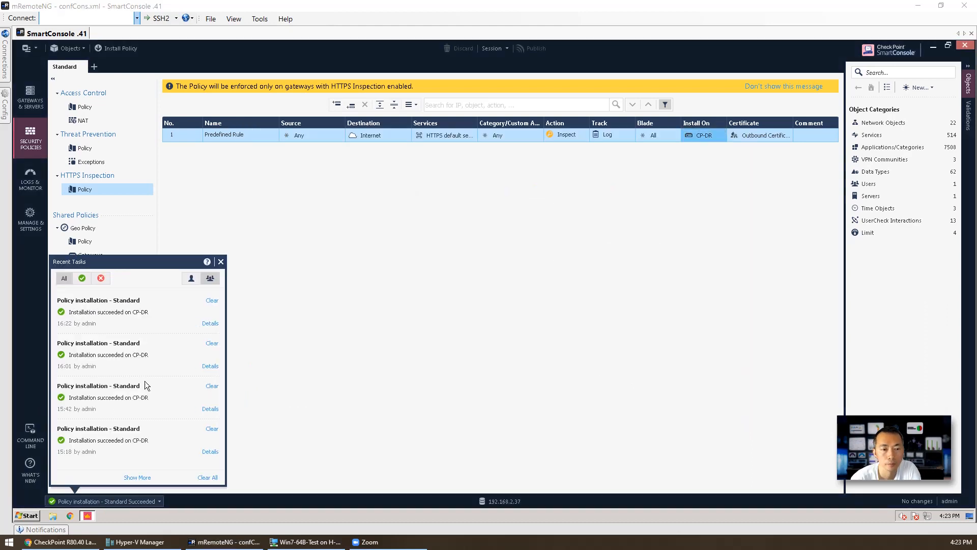
click(221, 262)
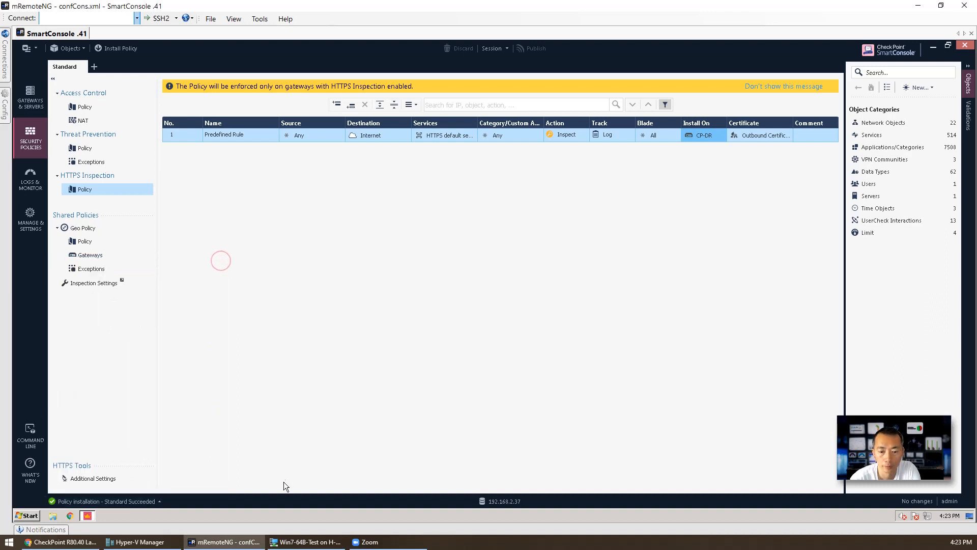
click(318, 544)
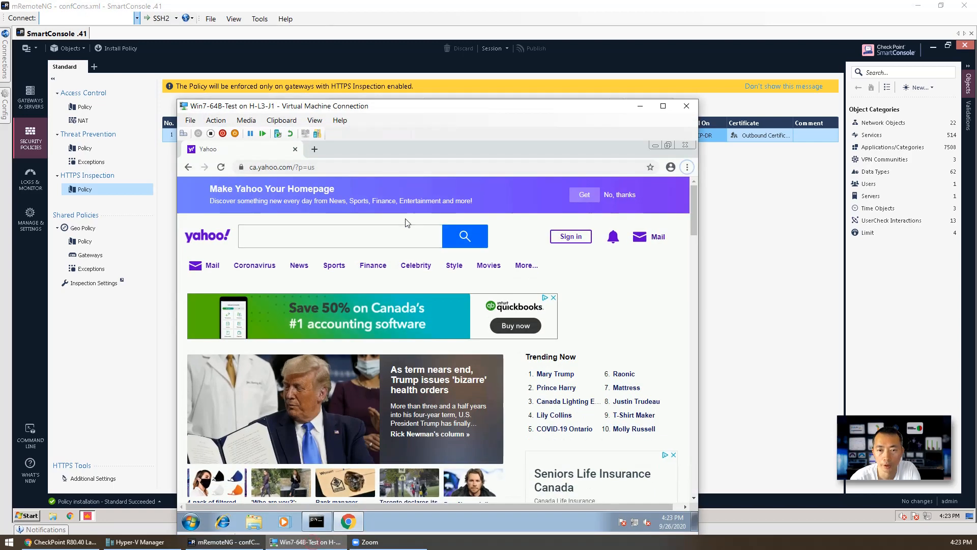
click(297, 149)
click(202, 210)
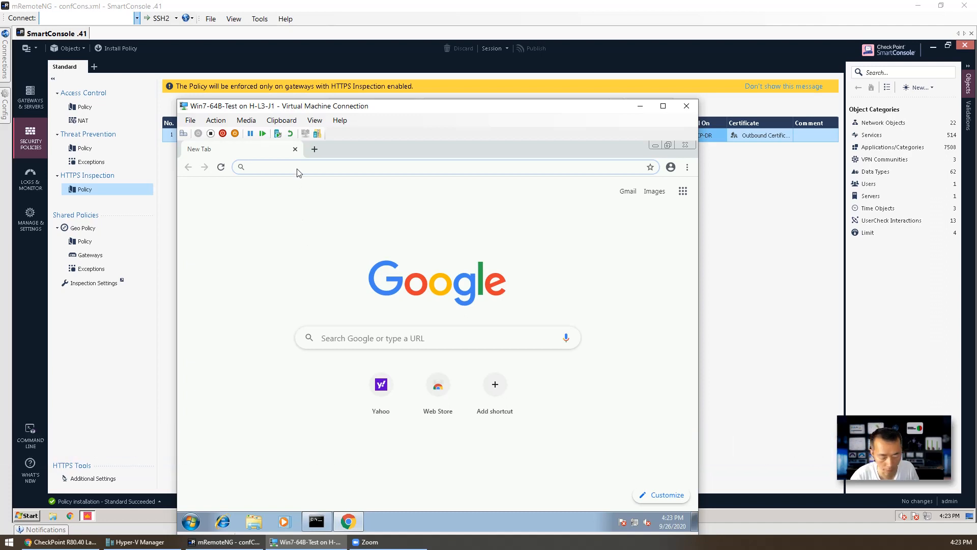
text(https://yahoo.com)
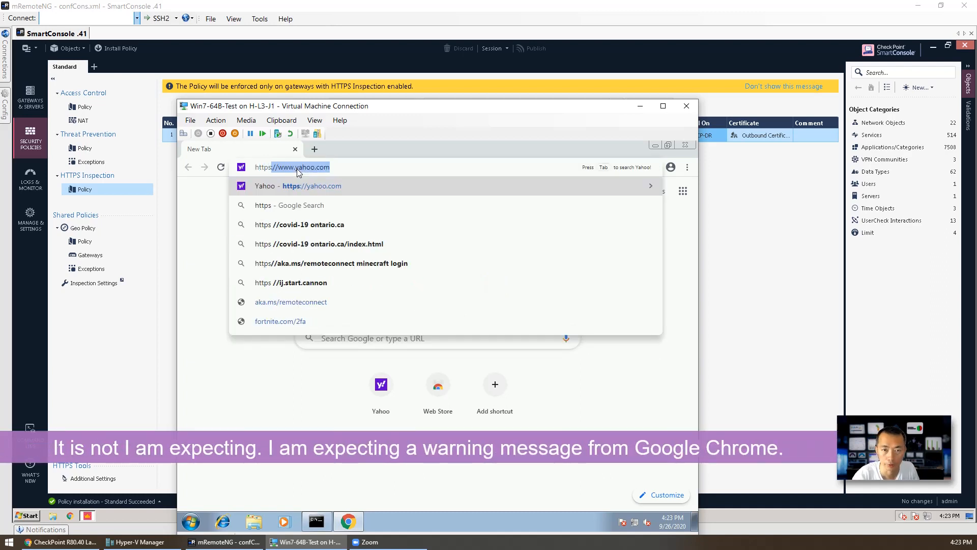
key(Return)
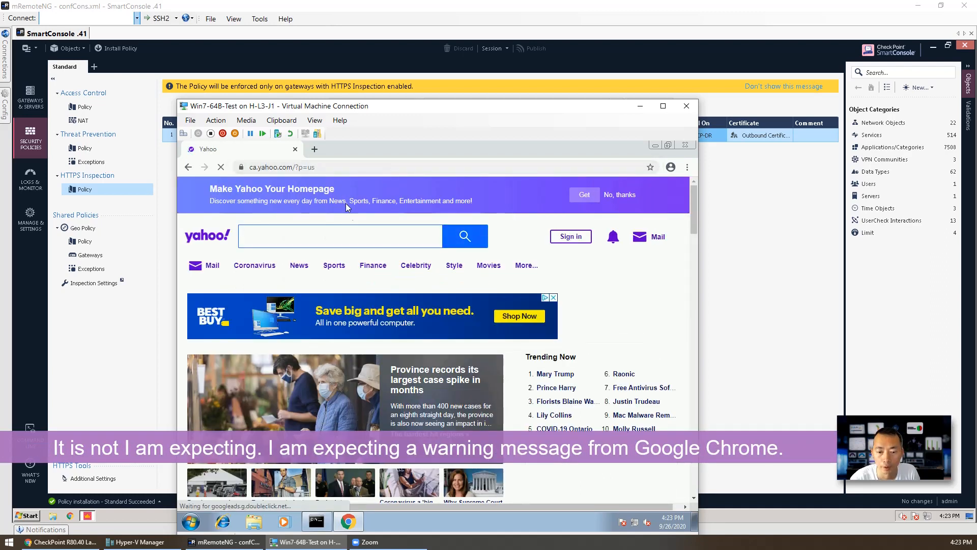
click(240, 167)
click(279, 257)
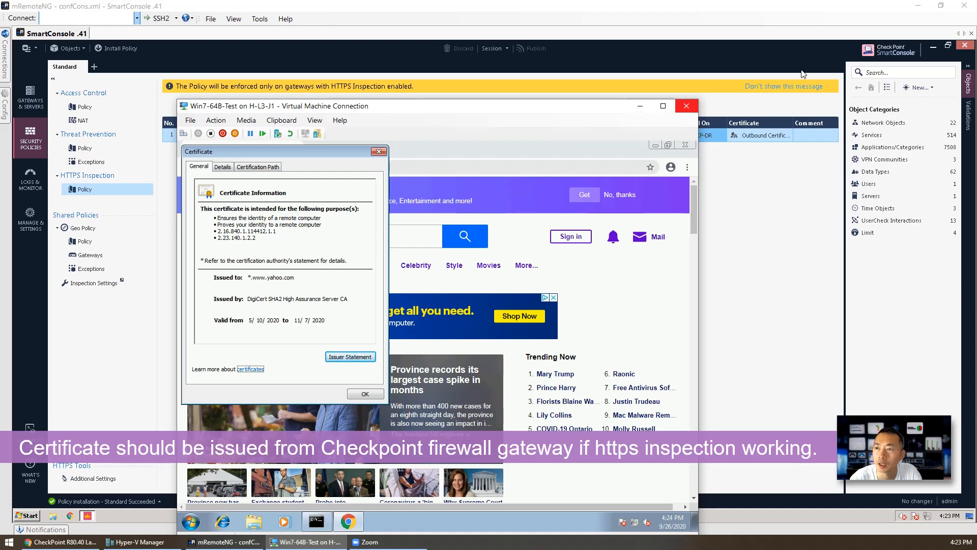
Return to SmartConsole and show the gateway logs for the last hour
click(203, 62)
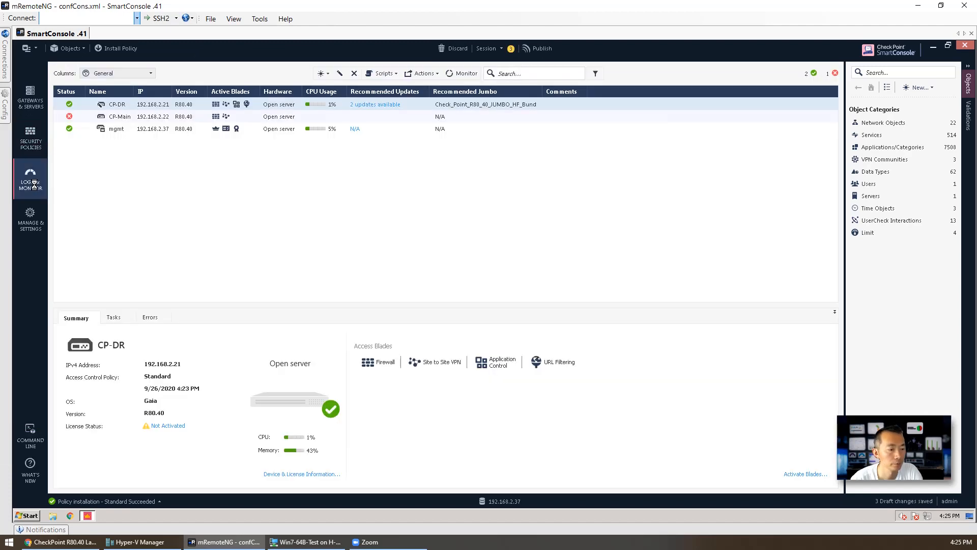
click(32, 183)
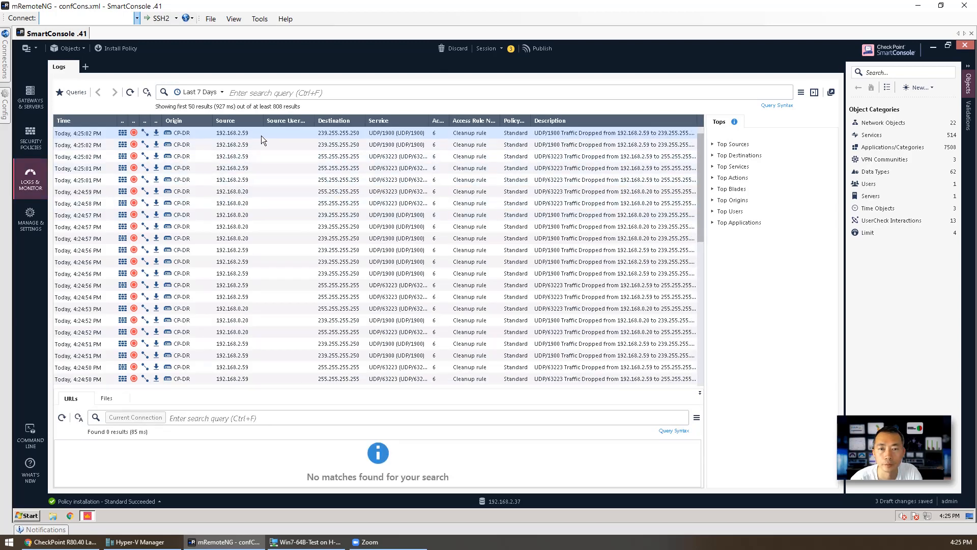
click(223, 92)
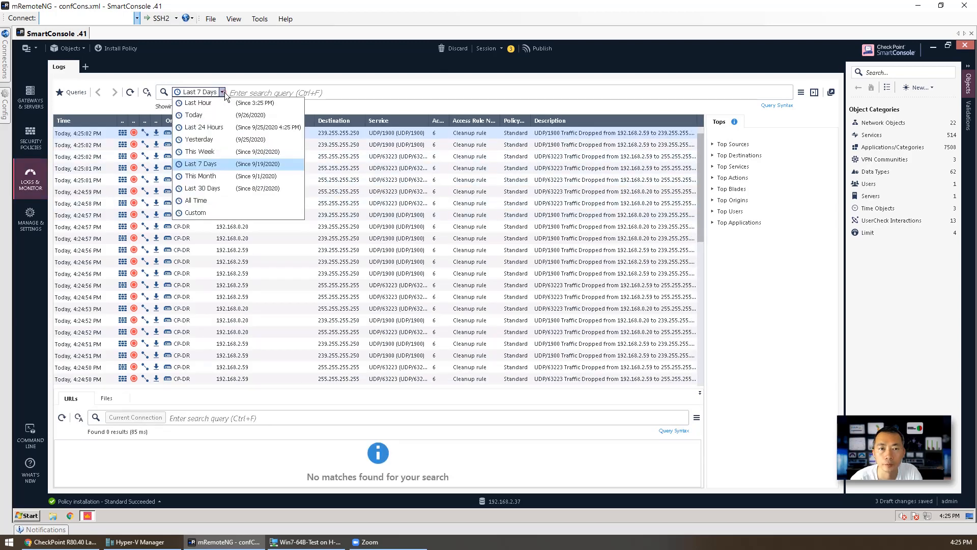
click(231, 103)
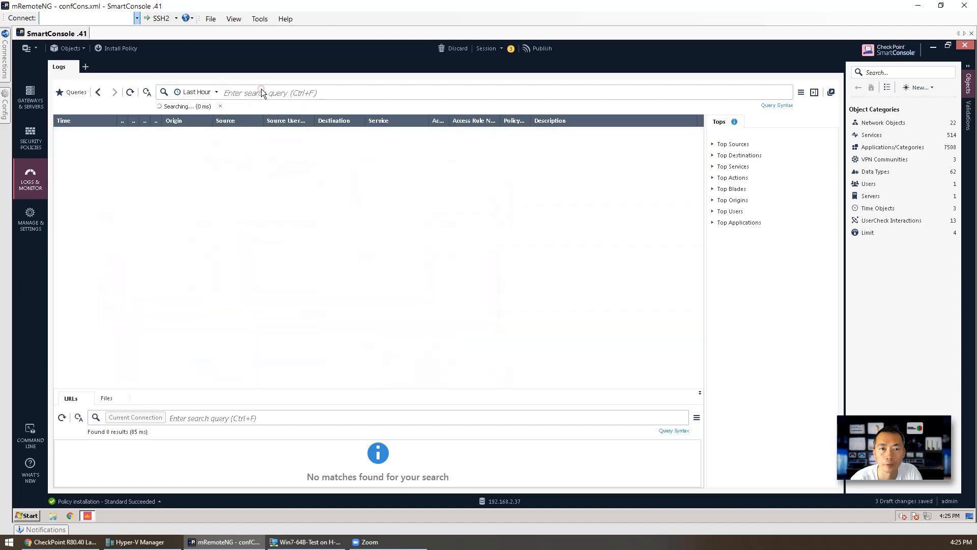
Filter the logs with the query src:172.17.1.42
click(267, 93)
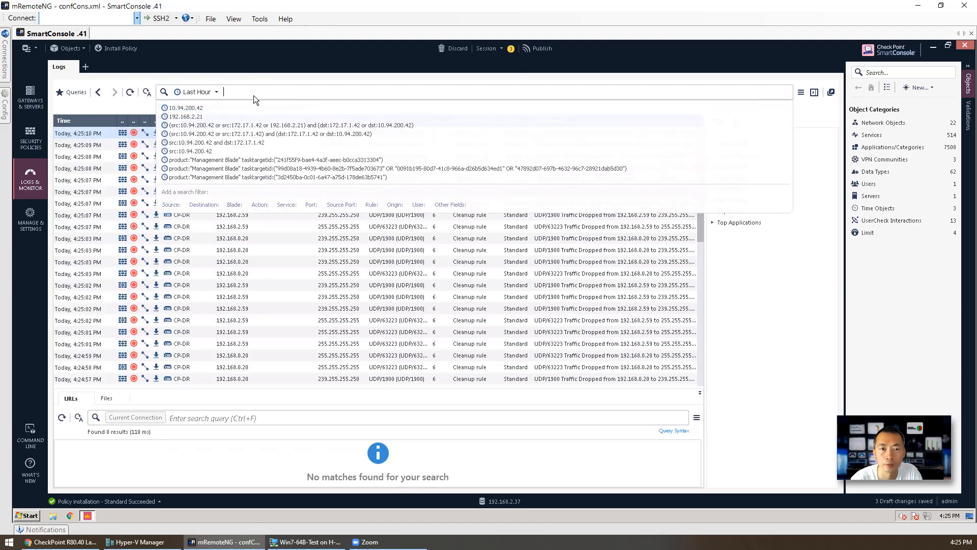
click(254, 95)
click(213, 151)
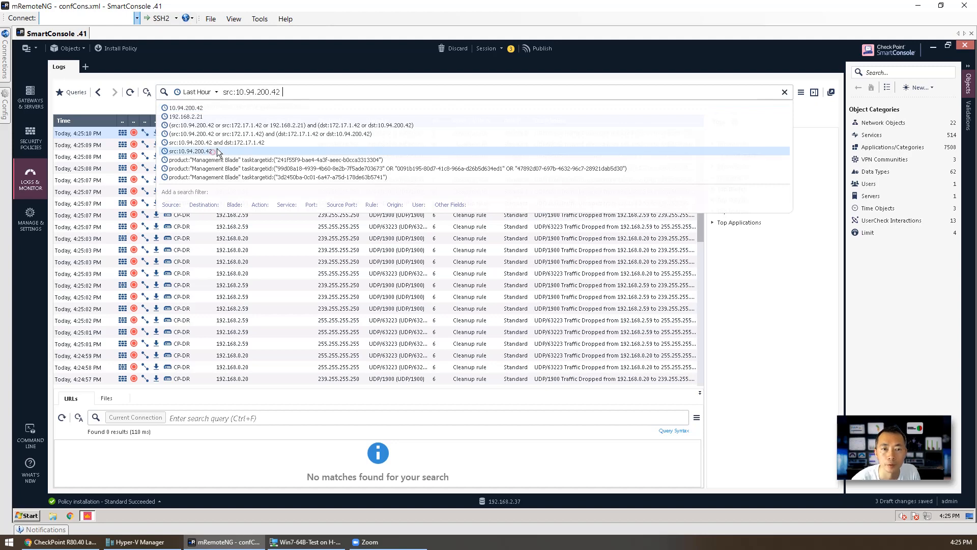
drag(282, 92, 236, 92)
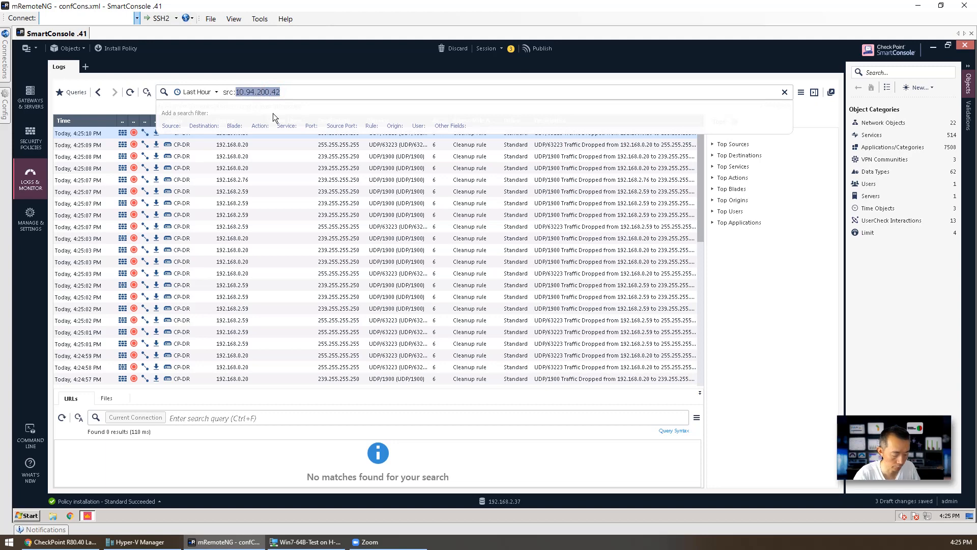
text(172.1)
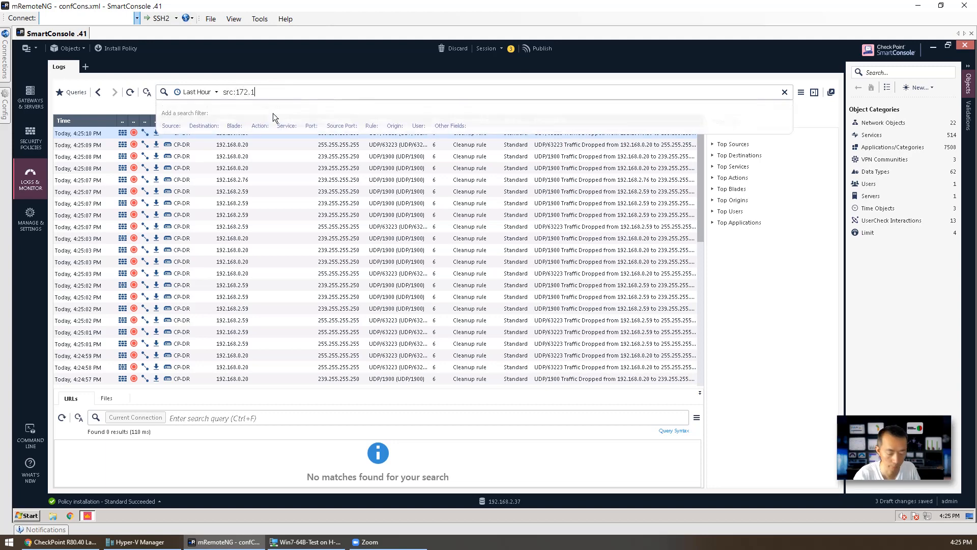
text(7.1)
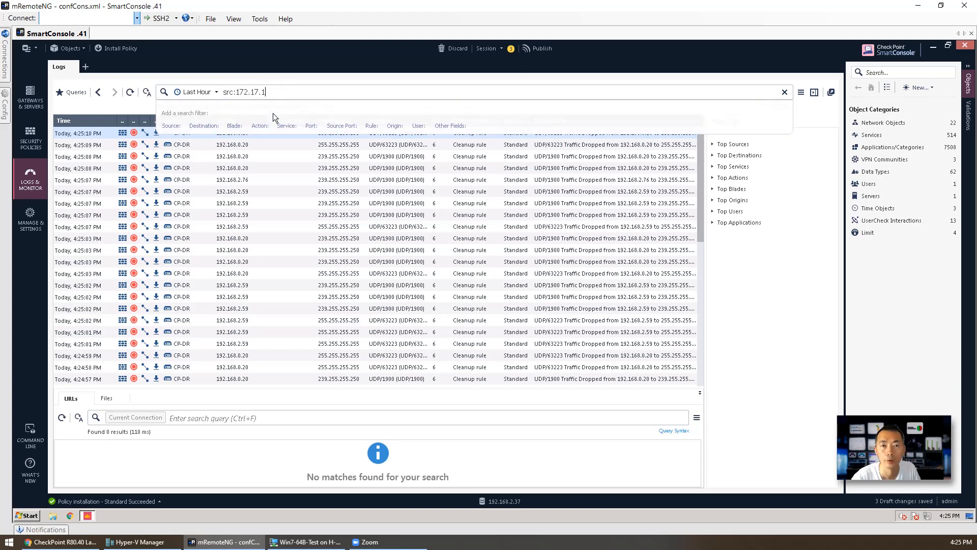
text(.42)
key(Return)
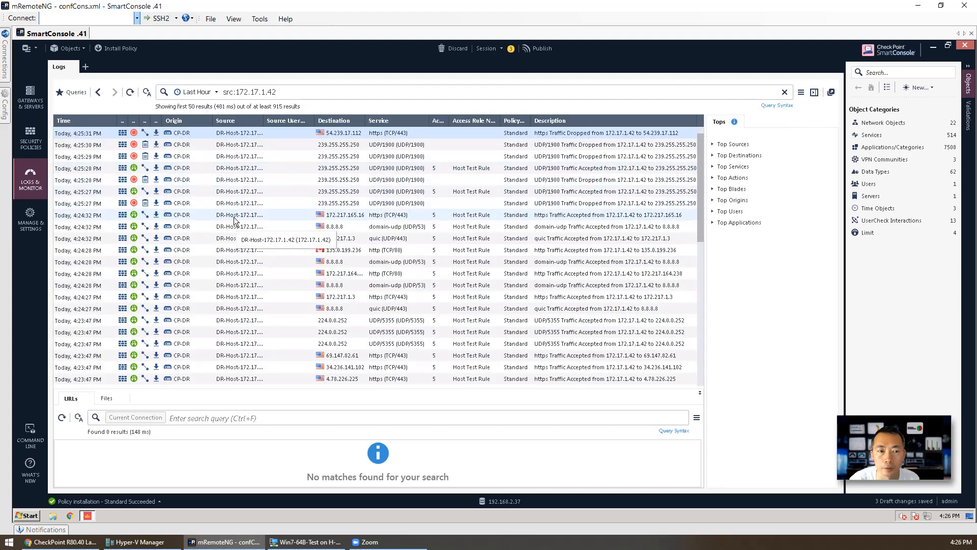
Examine the log details of the https connection from 172.17.1.42 to 172.217.165.16
click(471, 218)
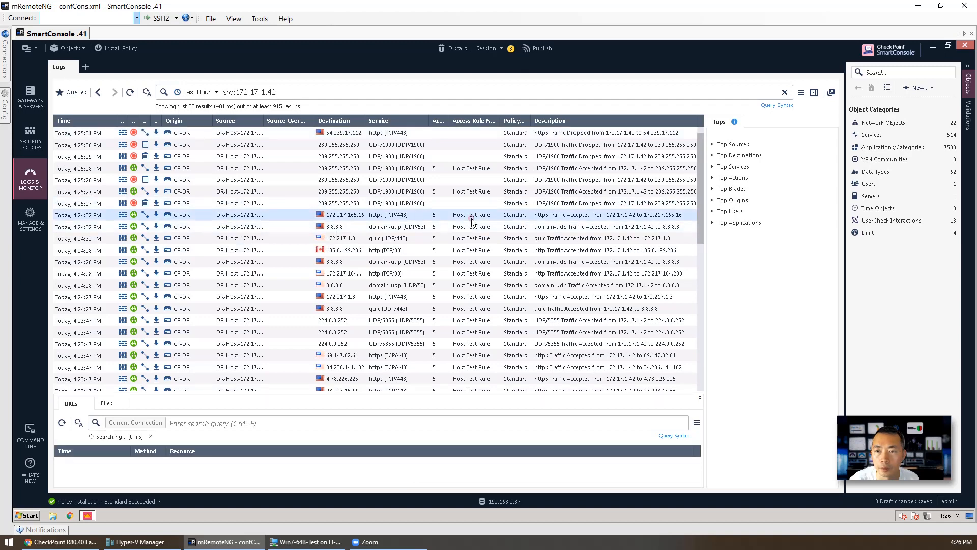
double_click(424, 216)
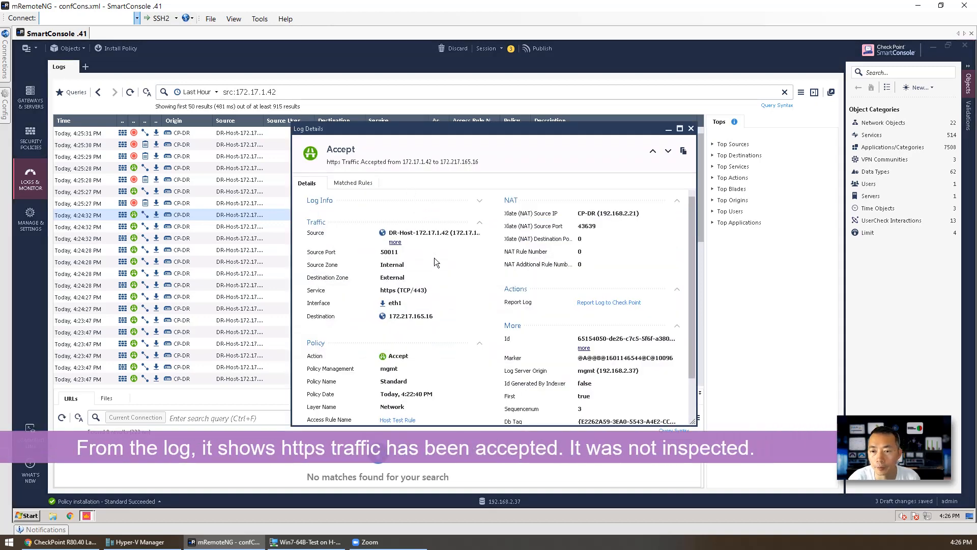
scroll(434, 257, down, 1)
scroll(435, 259, down, 1)
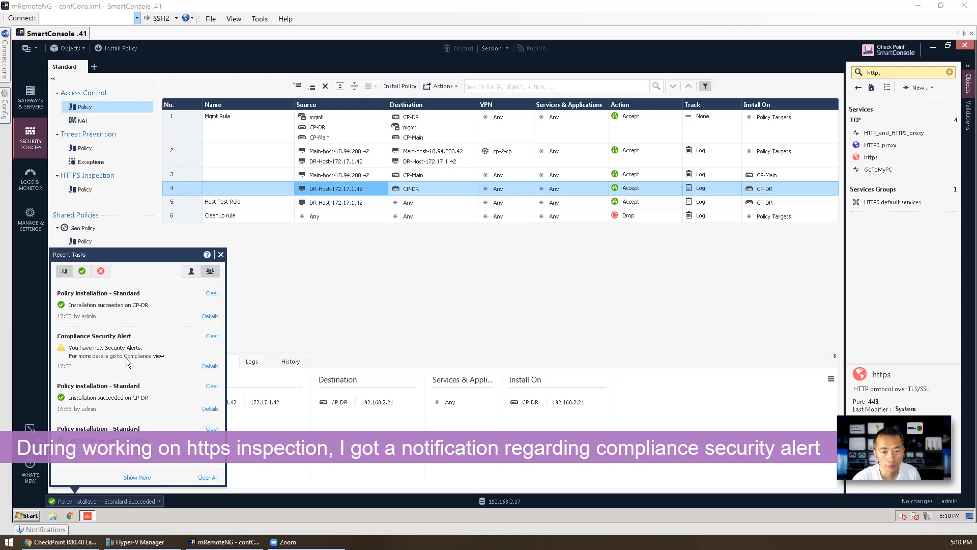
Review the Compliance Security Alert task's details and the Compliance blade's settings, including its active regulations
click(210, 365)
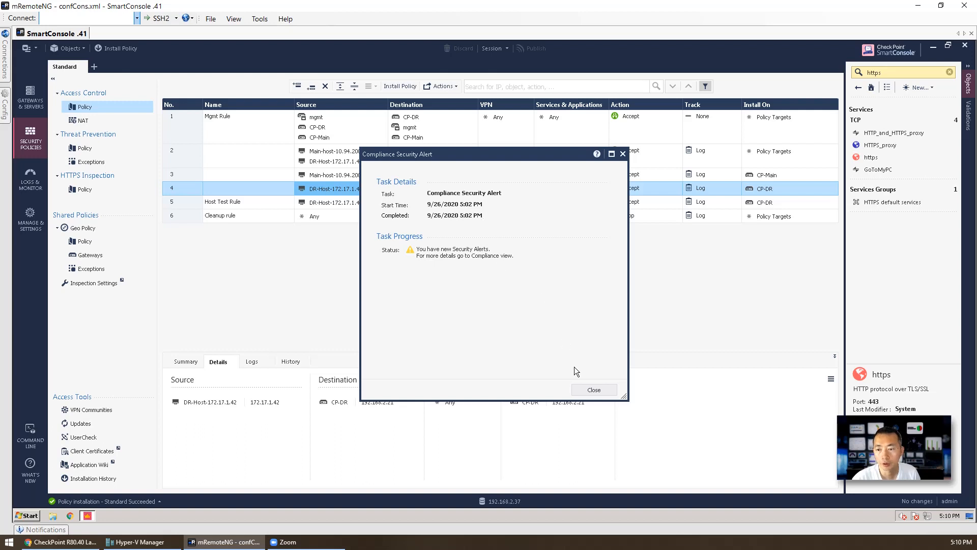
click(592, 391)
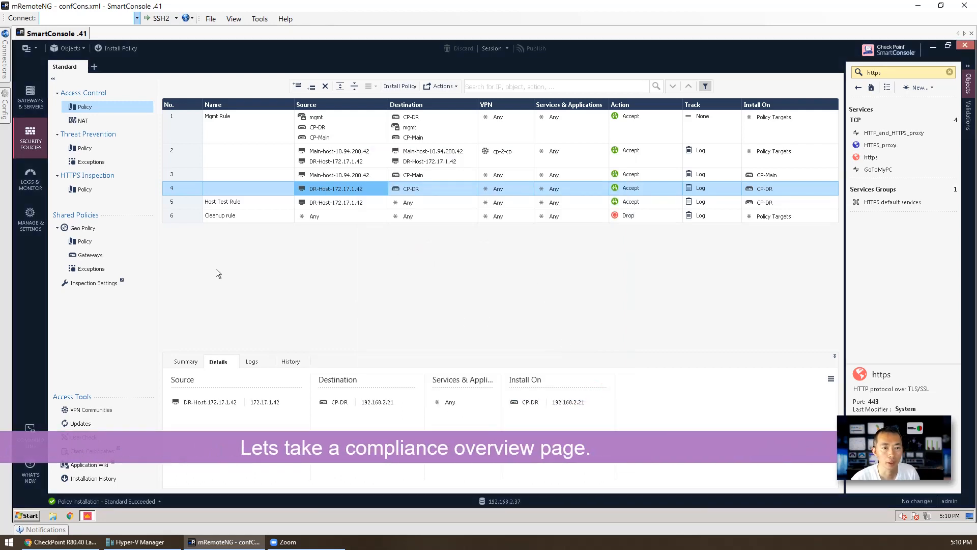
click(33, 226)
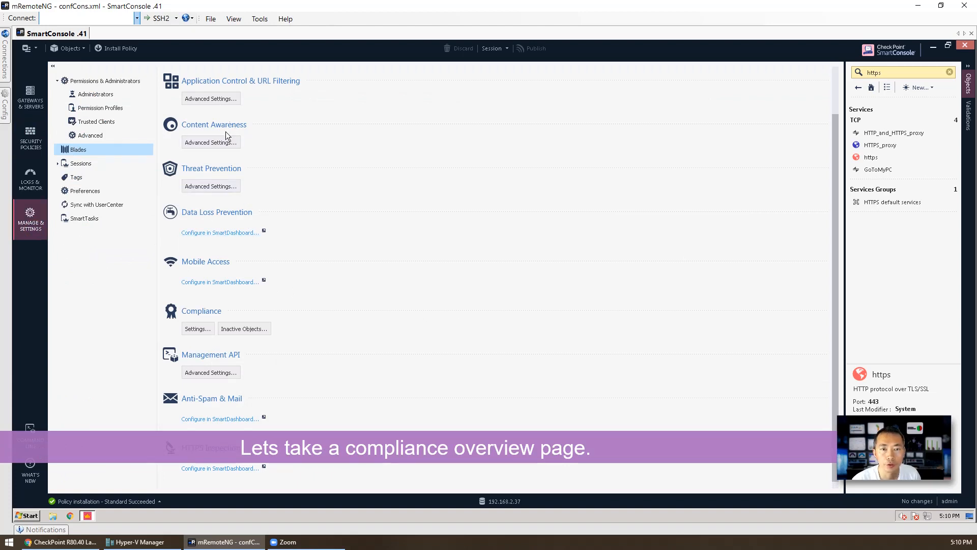
click(203, 330)
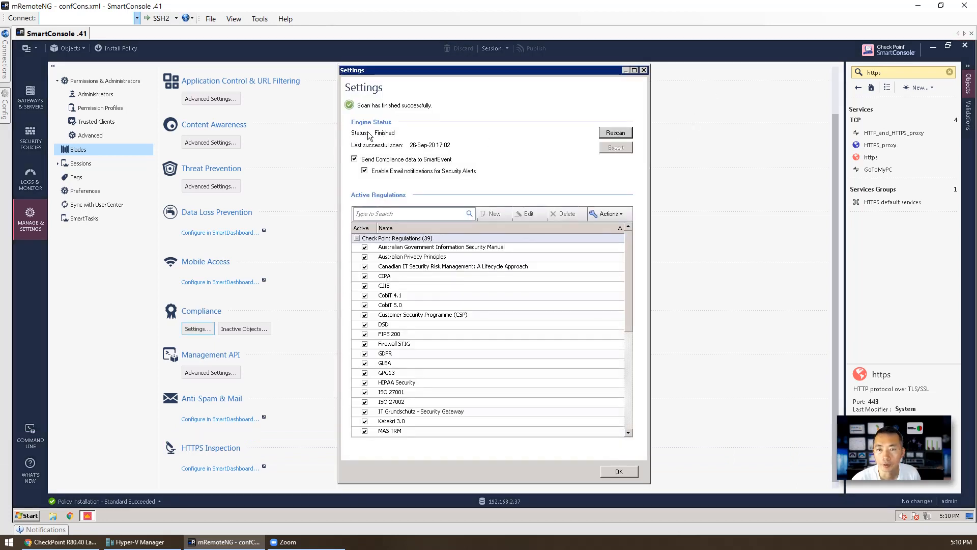
click(644, 70)
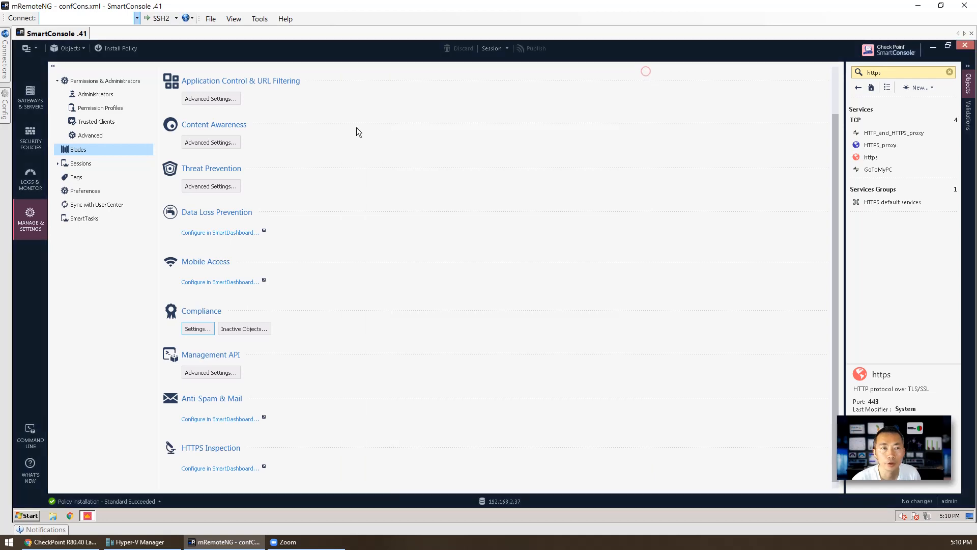
Open the Compliance overview from the favorite views in Logs & Monitor
click(32, 181)
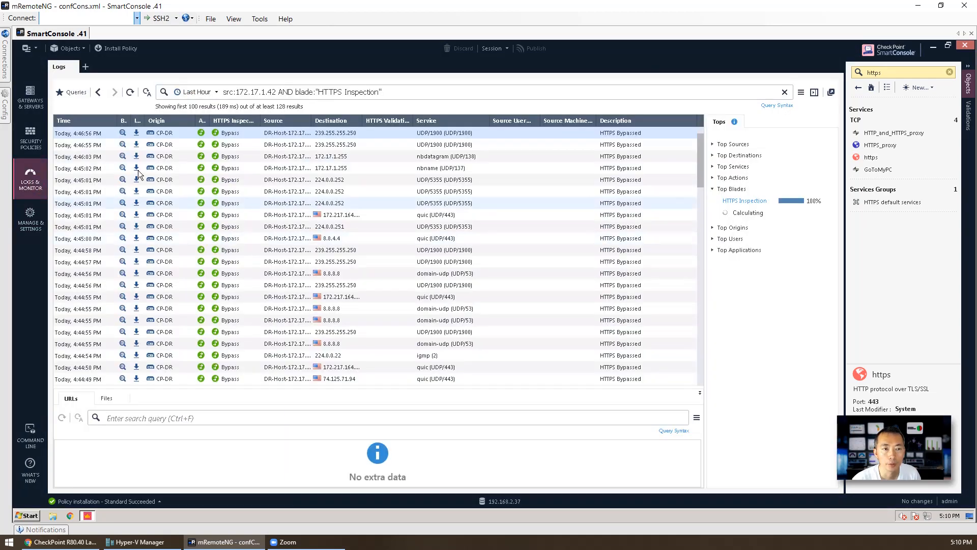
click(86, 66)
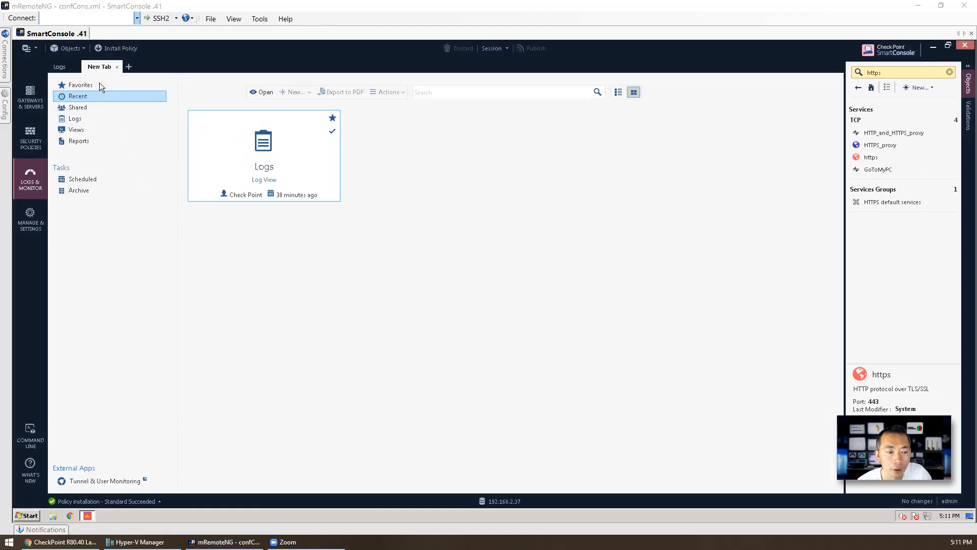
click(99, 85)
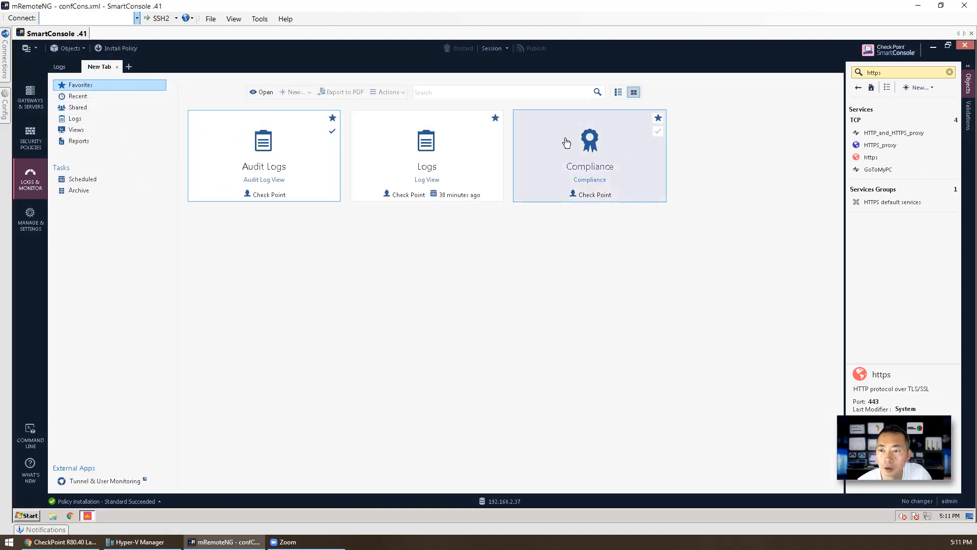
click(592, 148)
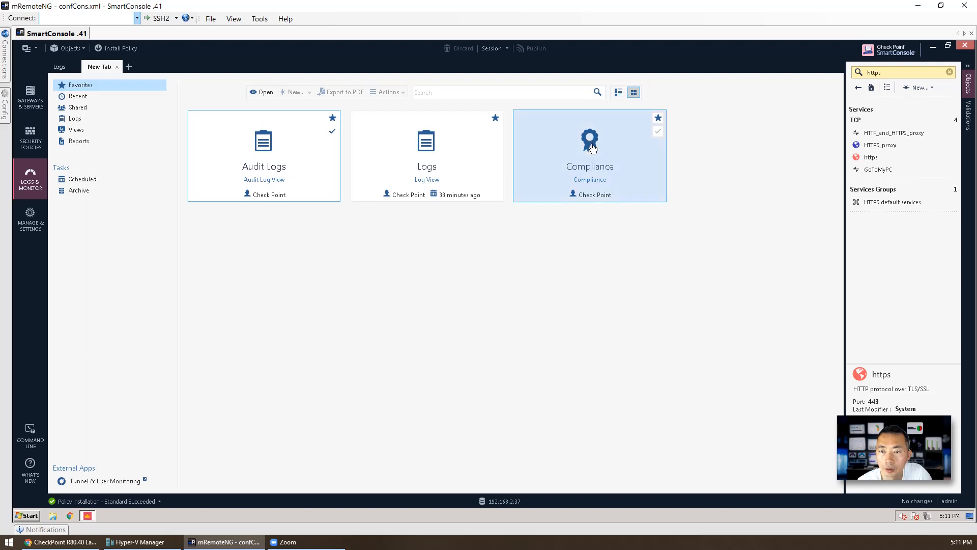
click(590, 184)
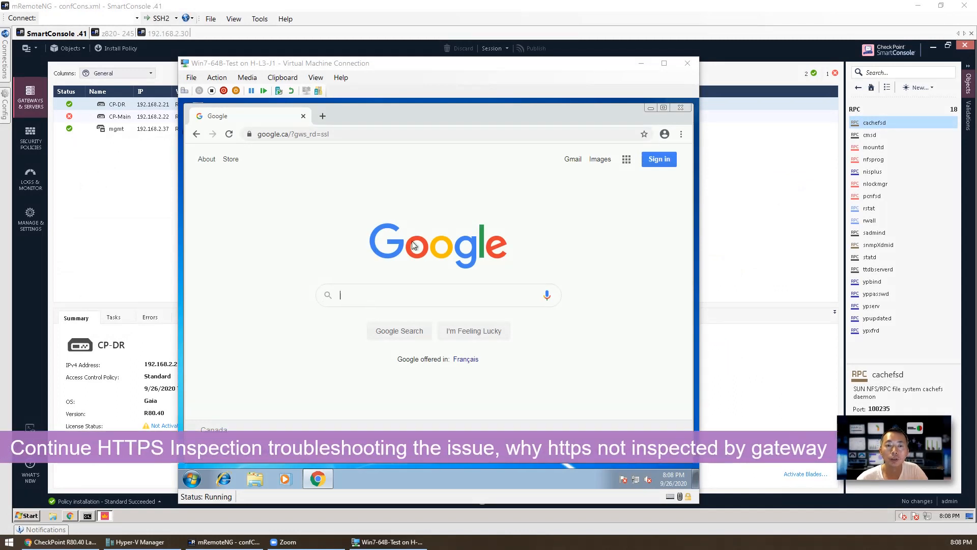
Check which authority issued the google.ca certificate in Chrome on the Win7-64B-Test machine
click(251, 137)
click(249, 135)
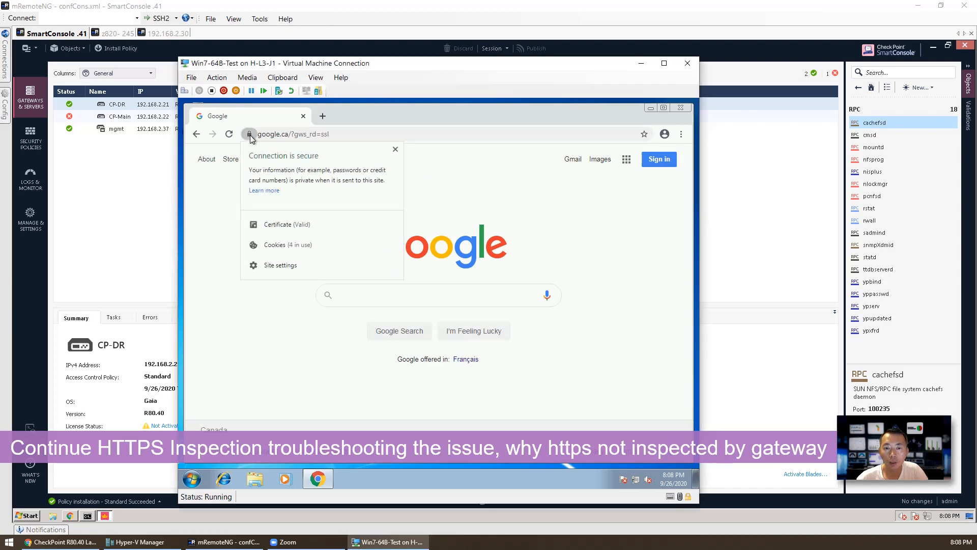
click(287, 214)
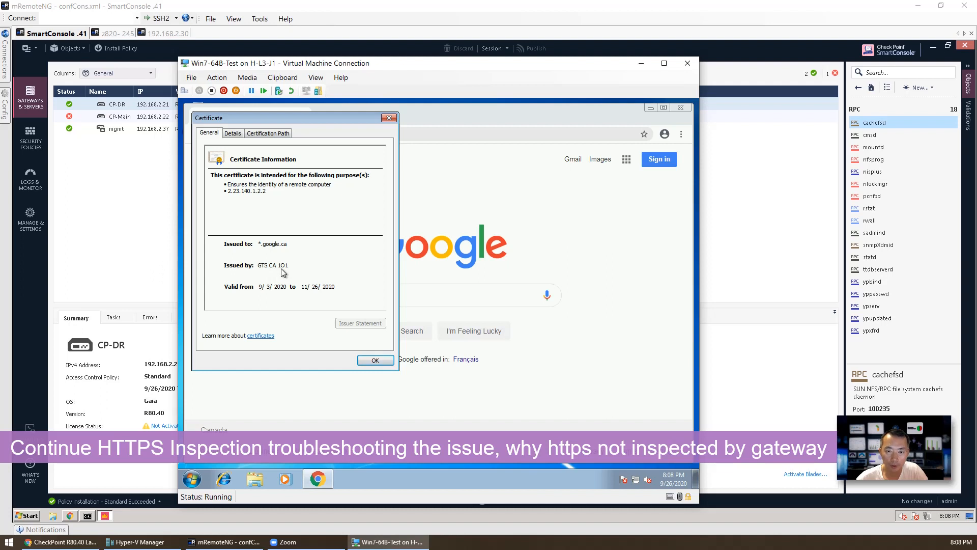
click(375, 360)
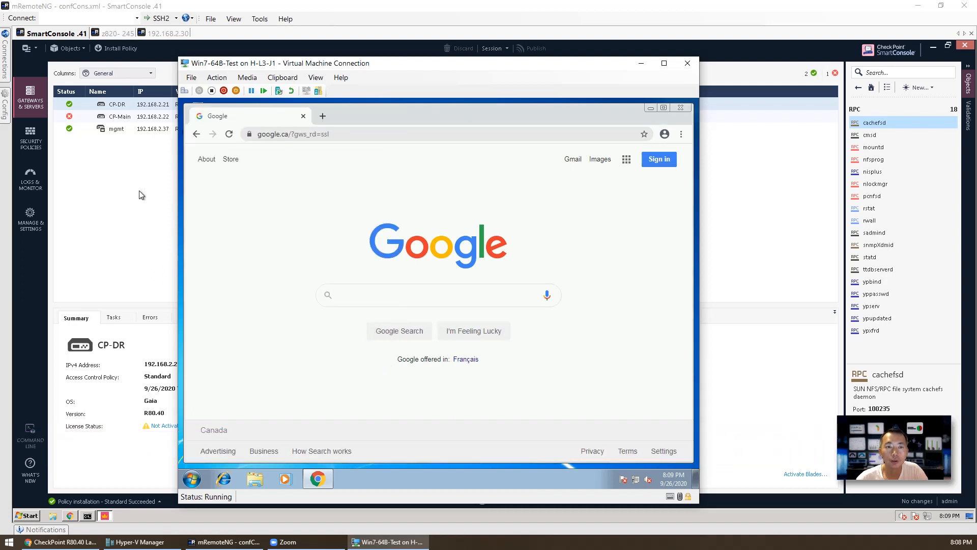
Return to SmartConsole and review the HTTPS Inspection settings of the CP-DR gateway
click(139, 190)
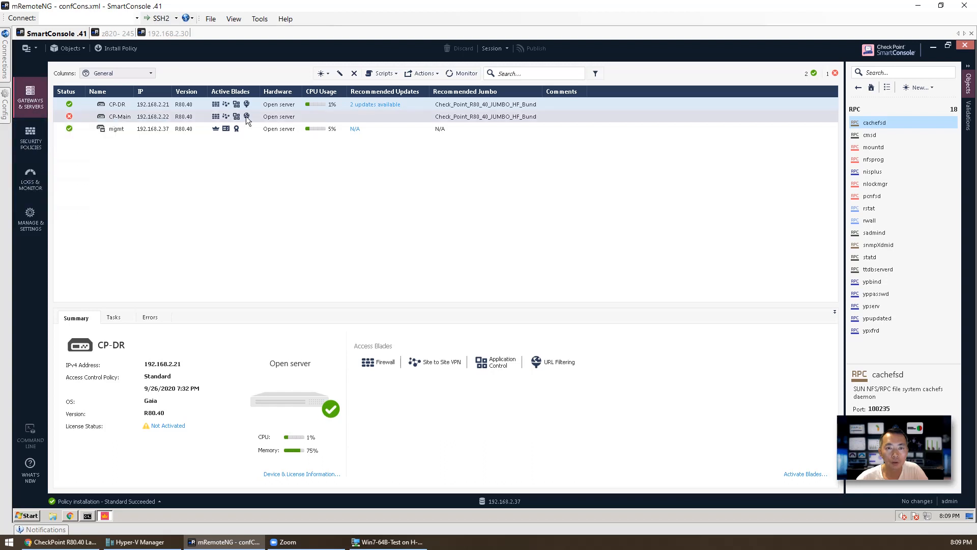
click(155, 103)
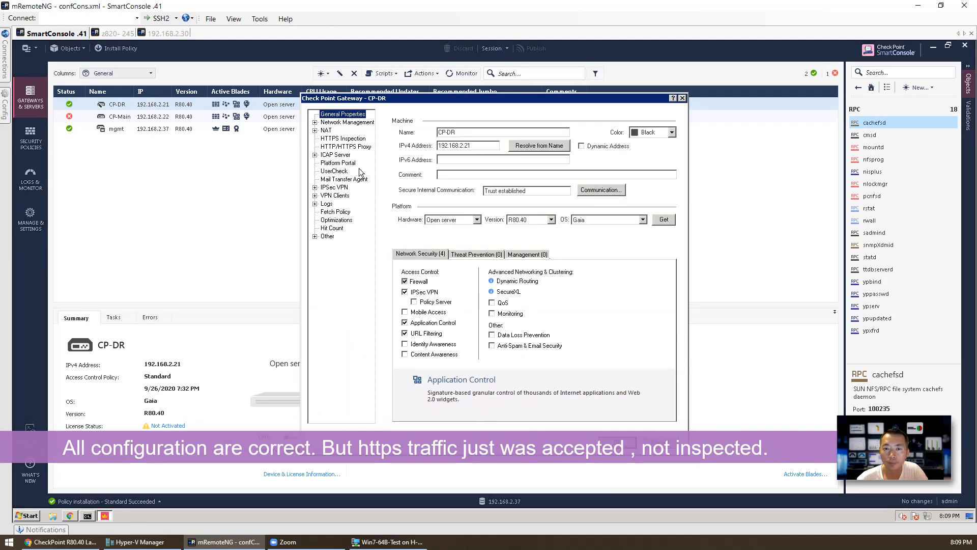
click(338, 139)
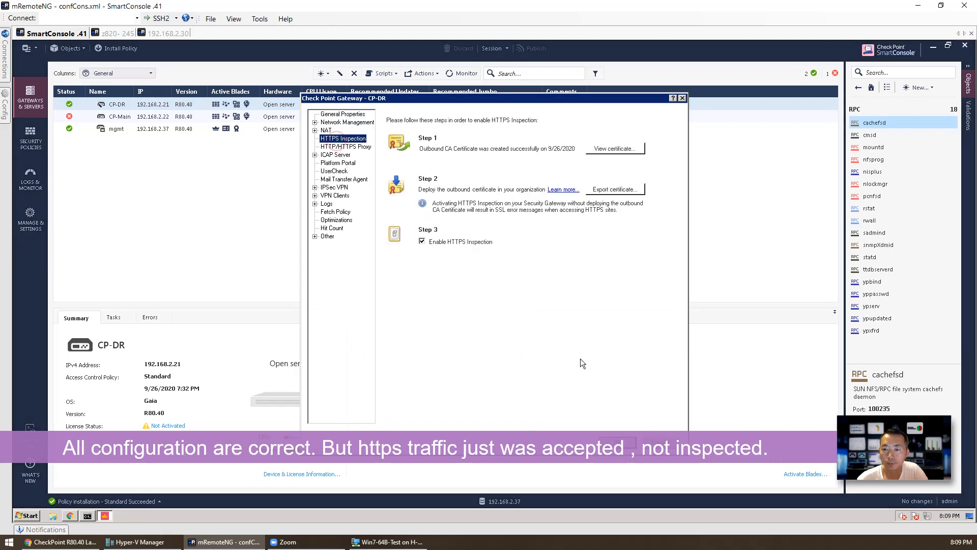
Close the CP-DR gateway properties and review the Access Control rules, the HTTPS Inspection rule and the recent traffic logs
click(657, 442)
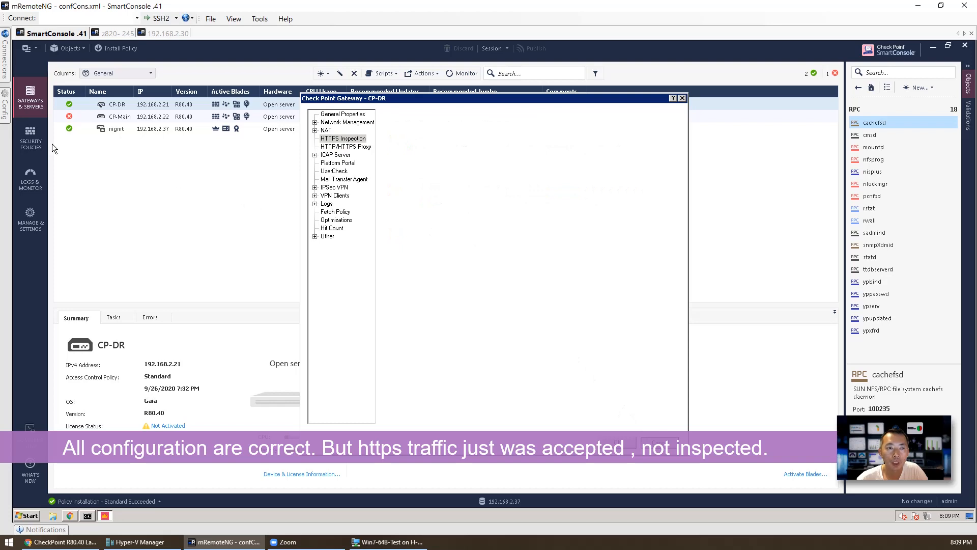
click(30, 138)
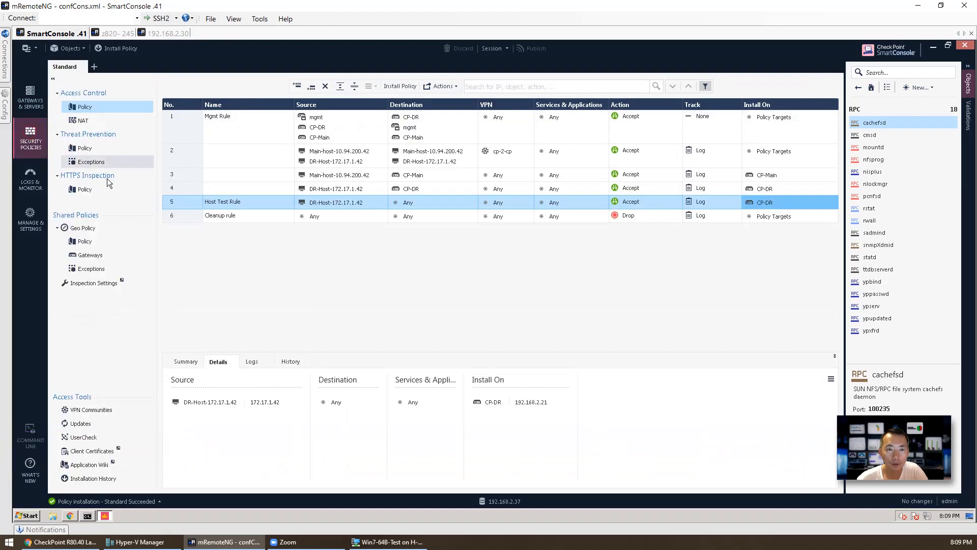
click(103, 188)
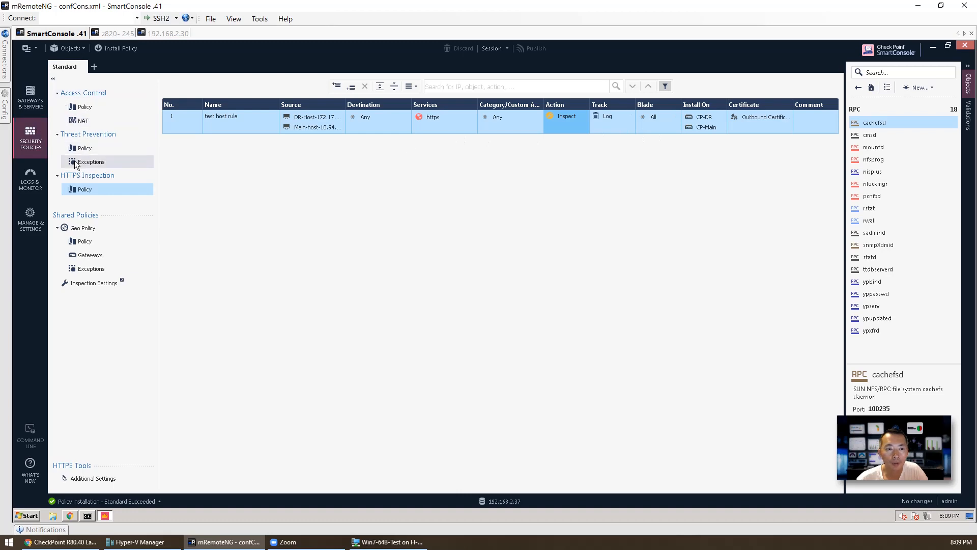
click(31, 180)
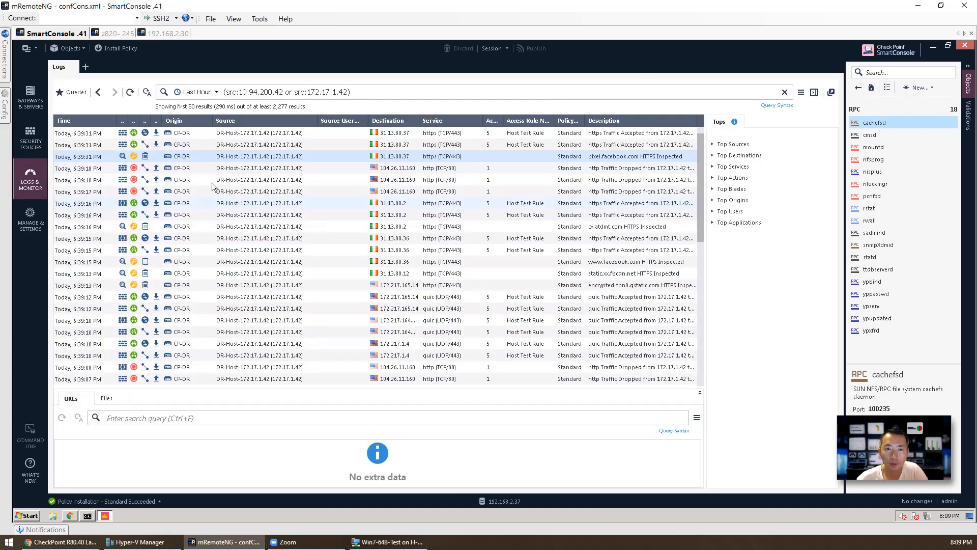
Check which blades can be chosen for the HTTPS Inspection policy's test host rule, leaving the selection as it is
click(36, 147)
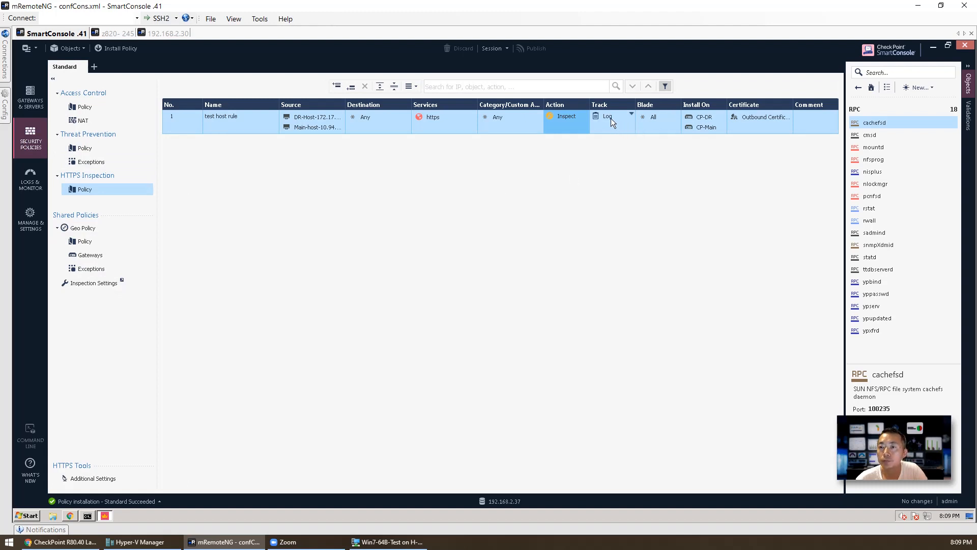
click(652, 116)
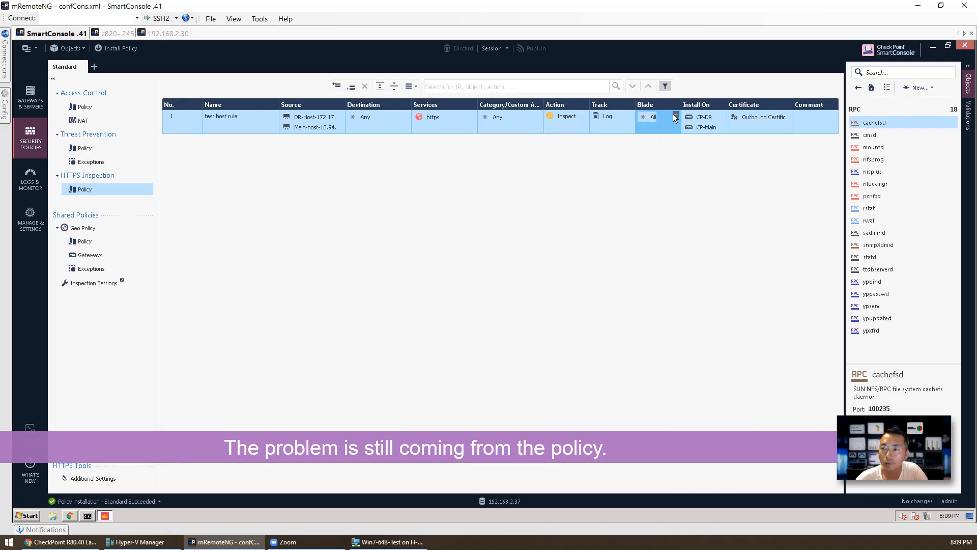
click(674, 115)
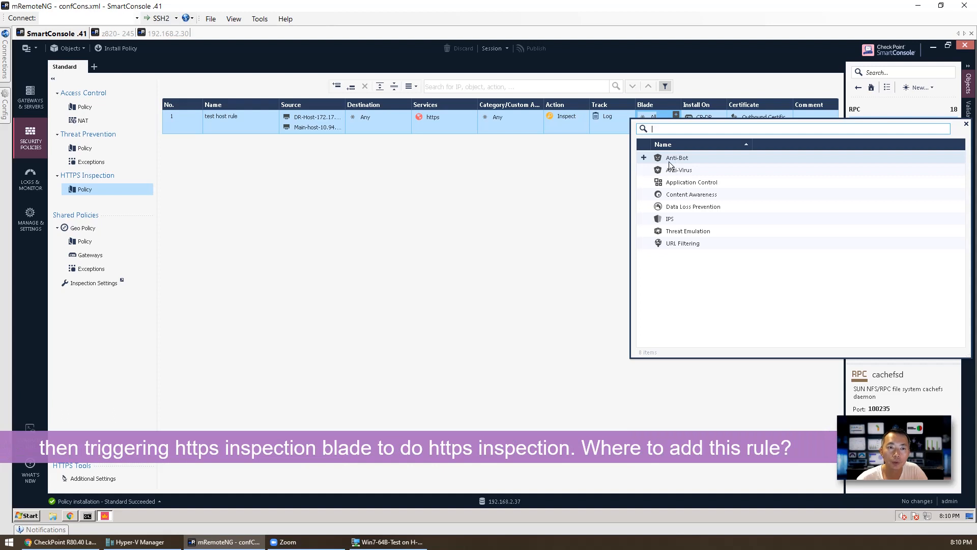
click(92, 107)
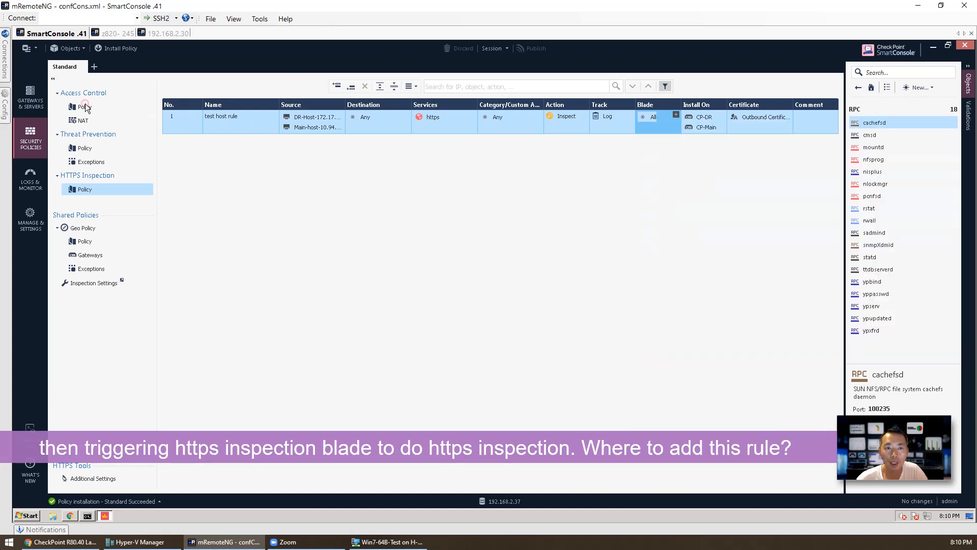
Add a new Access Control layer named URL+APP with Applications & URL Filtering enabled to the Standard policy
click(91, 108)
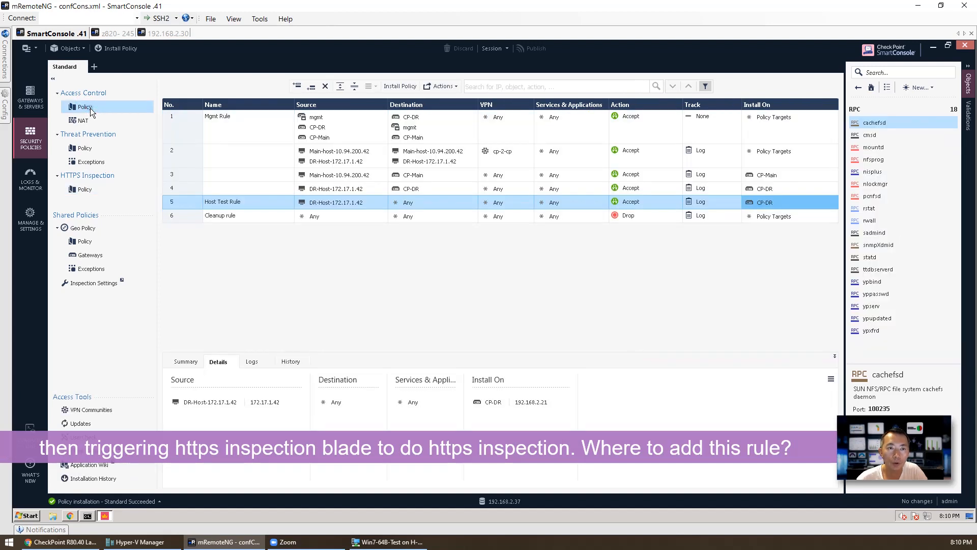
mouse_move(90, 109)
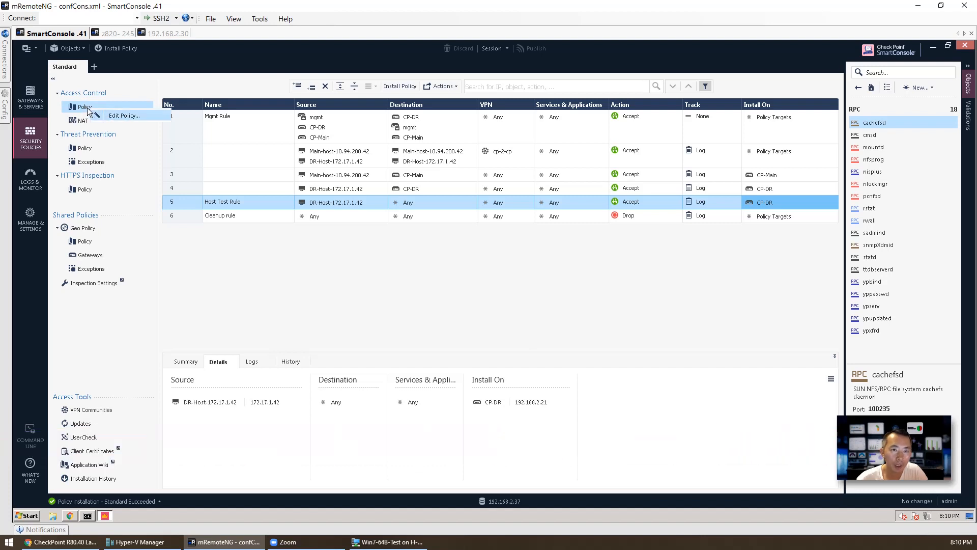
click(113, 116)
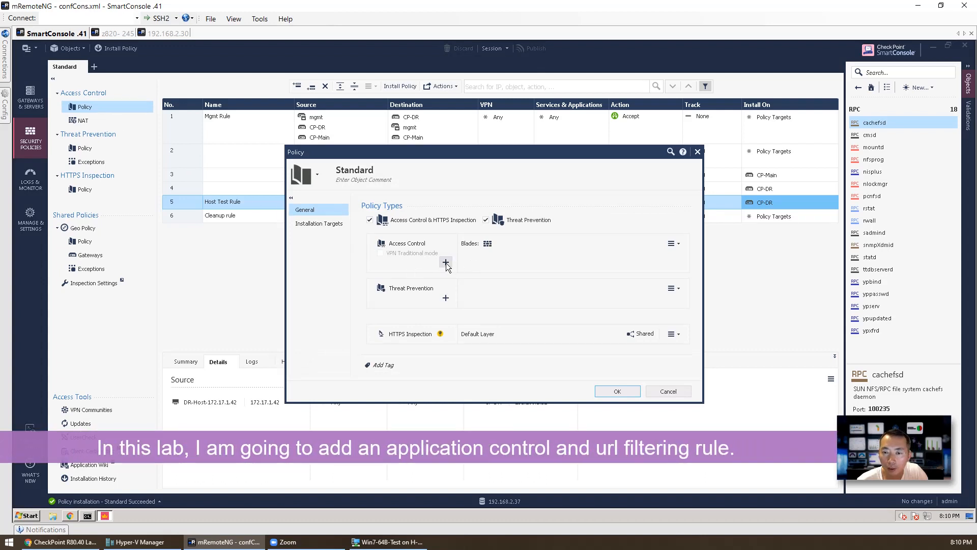
click(446, 262)
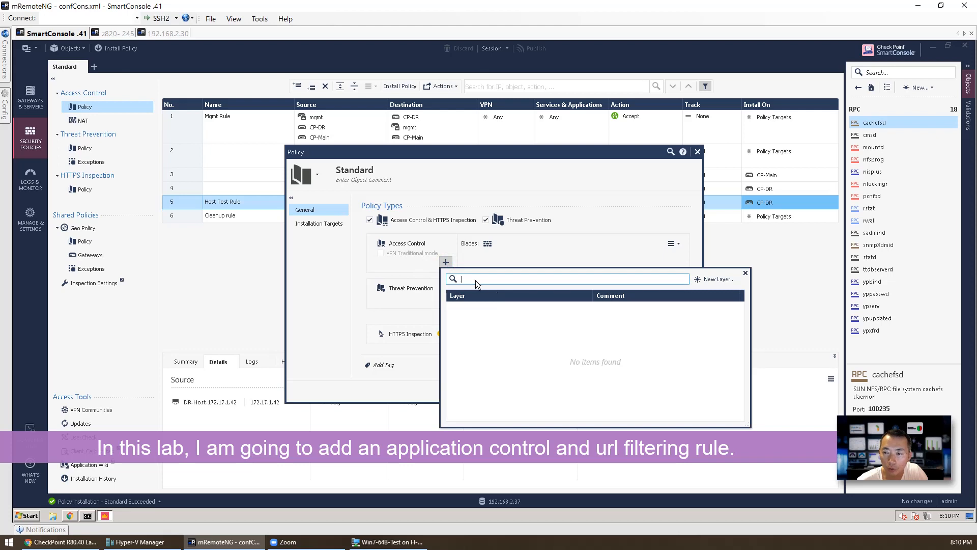
click(715, 278)
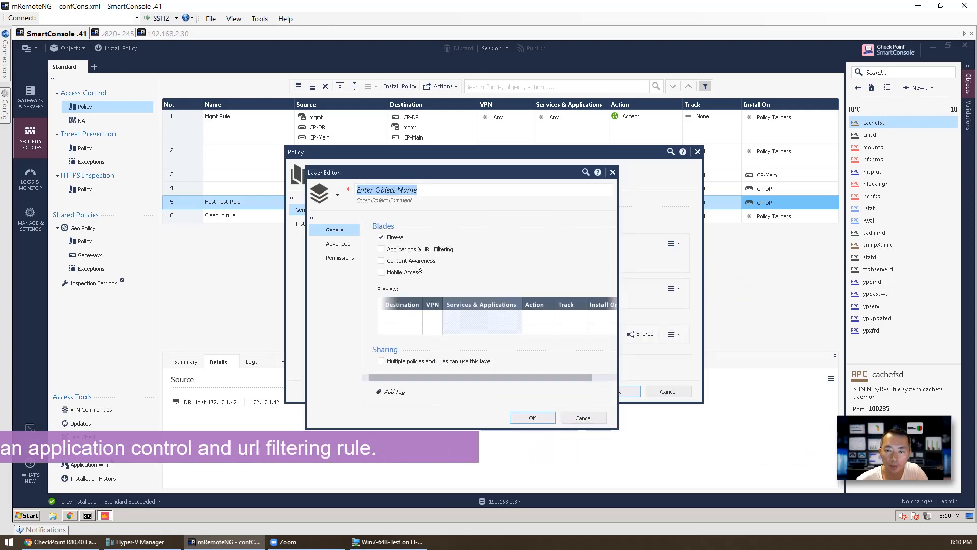
click(404, 249)
click(371, 249)
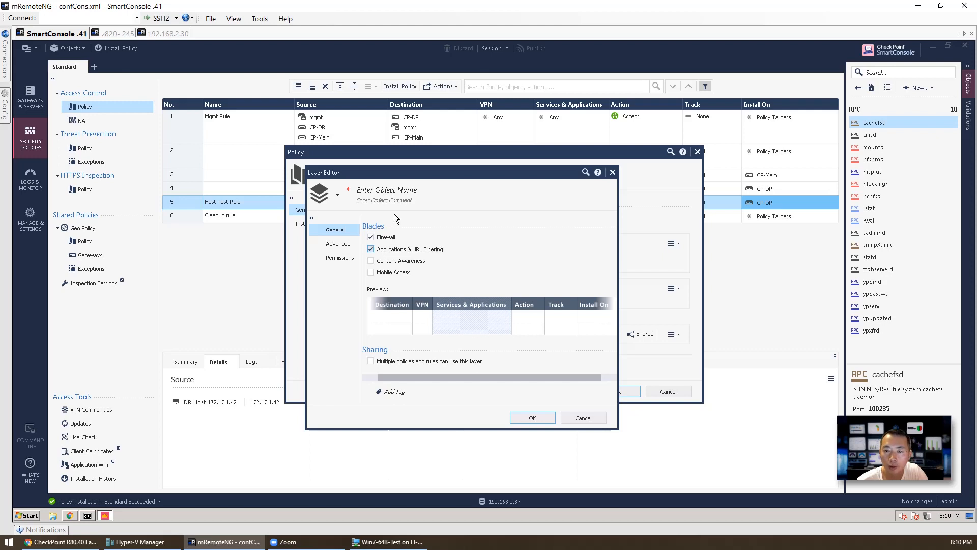
click(392, 192)
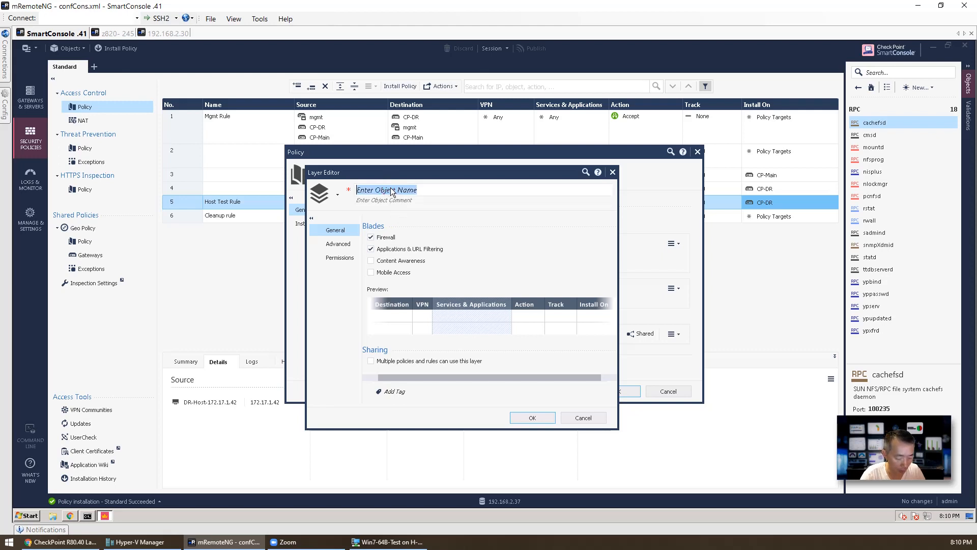
text(URL)
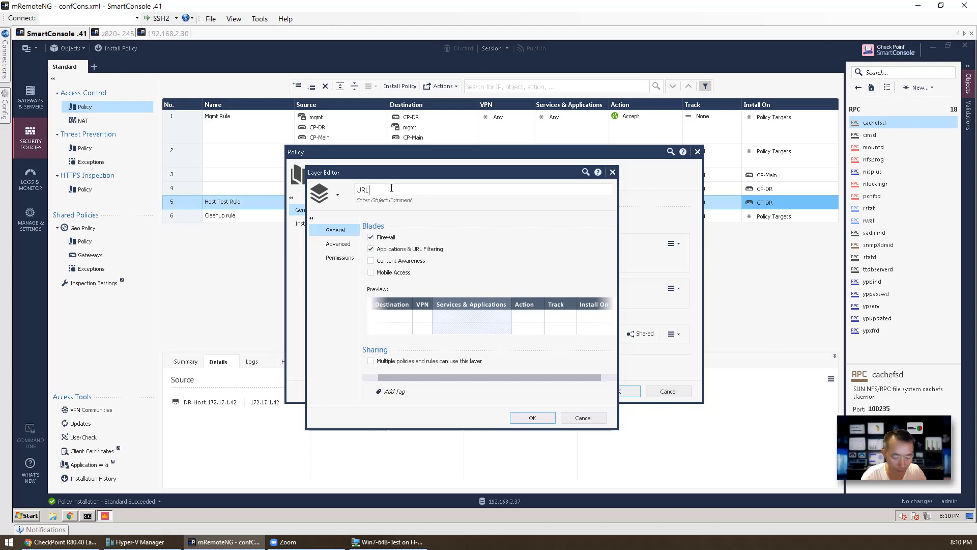
text(+APP)
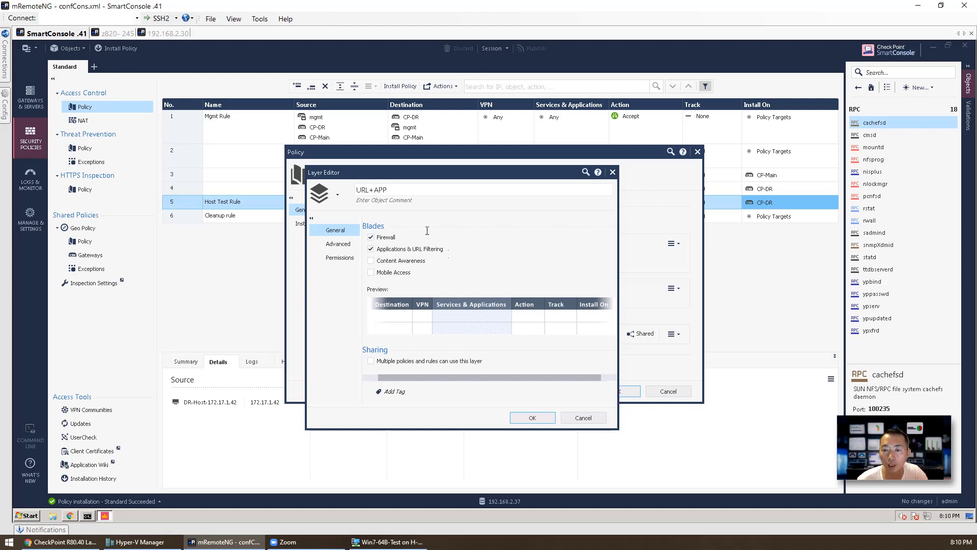
click(532, 418)
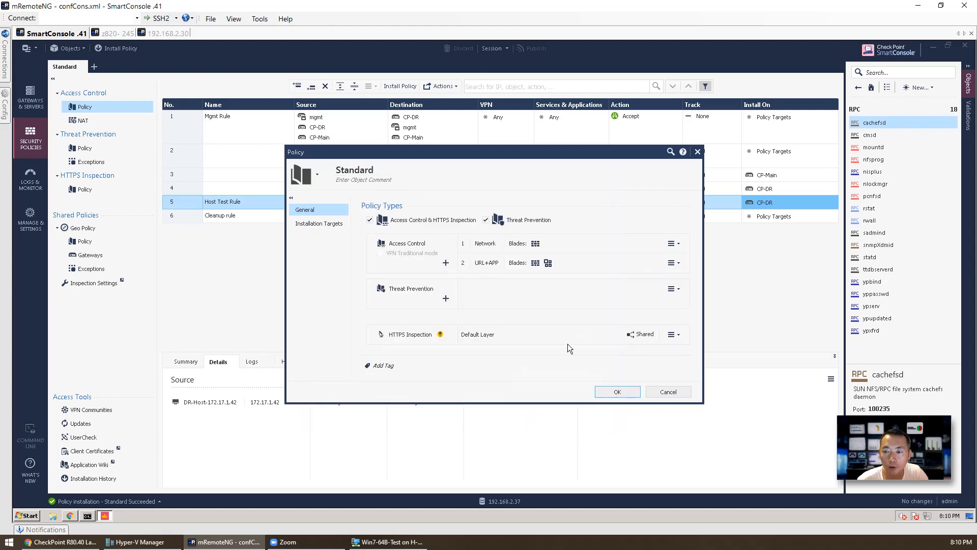
click(604, 389)
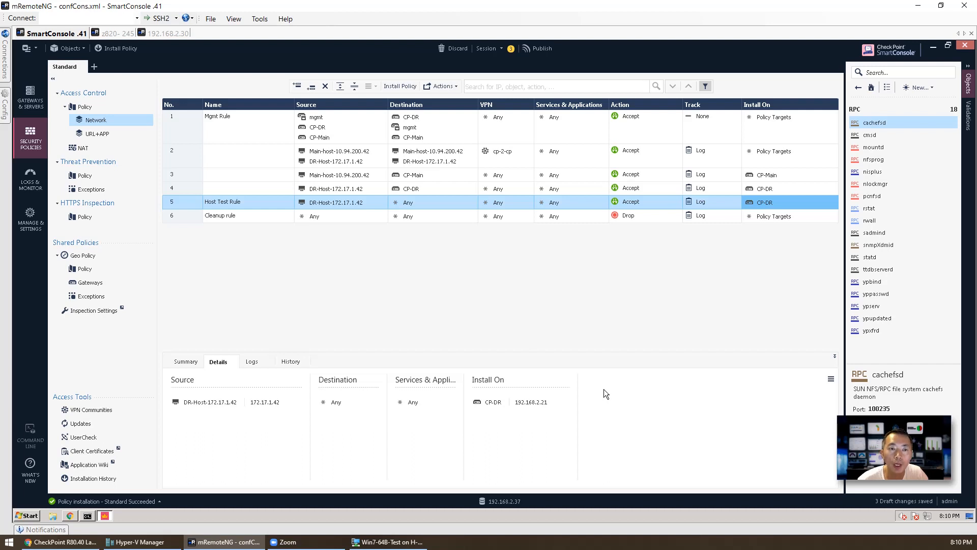
Add a rule above the Cleanup rule in the URL+APP layer with DR-Host-172.17.1.42 as its source
click(114, 133)
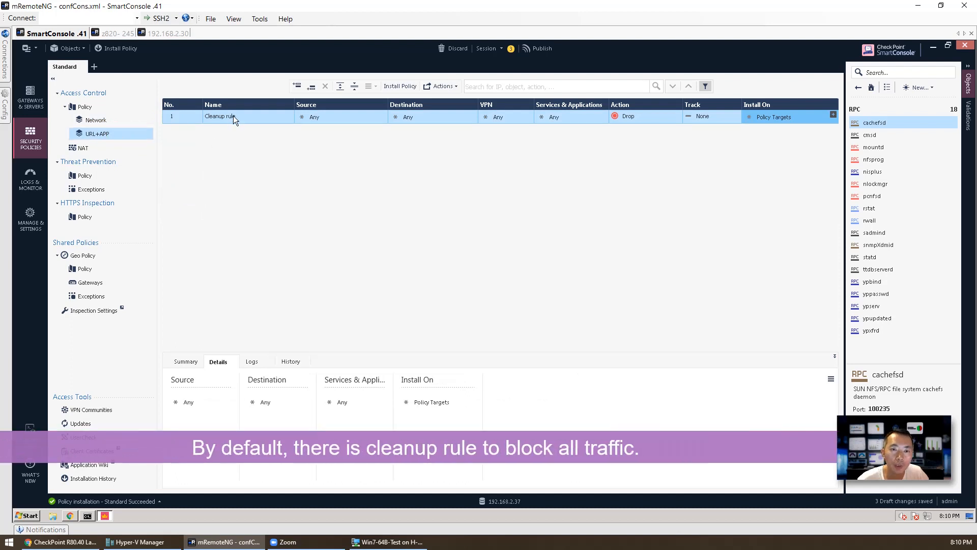
right_click(176, 116)
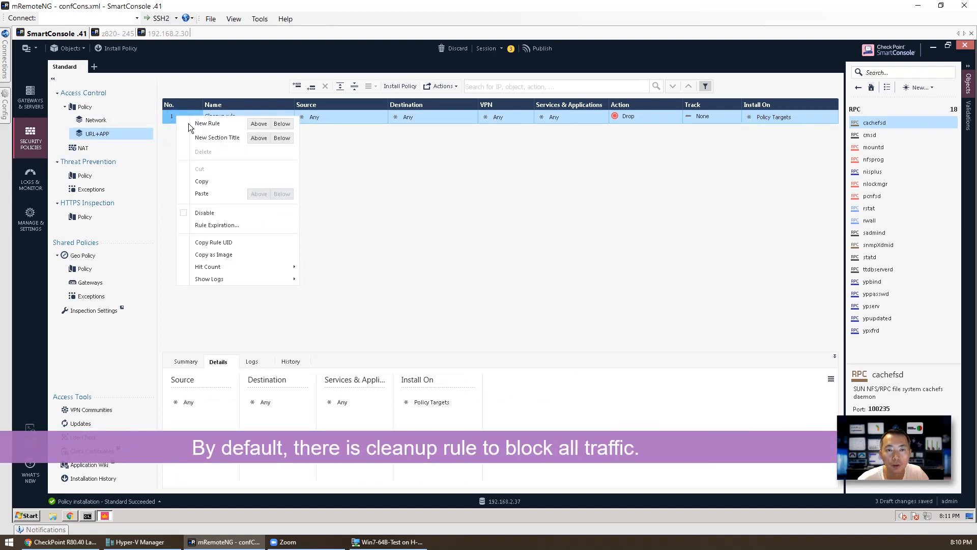
click(255, 124)
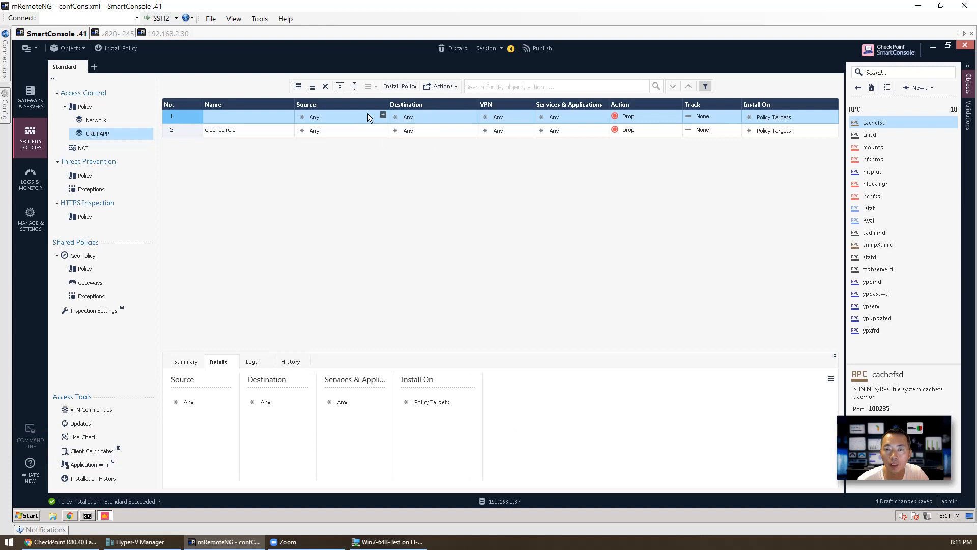
click(383, 114)
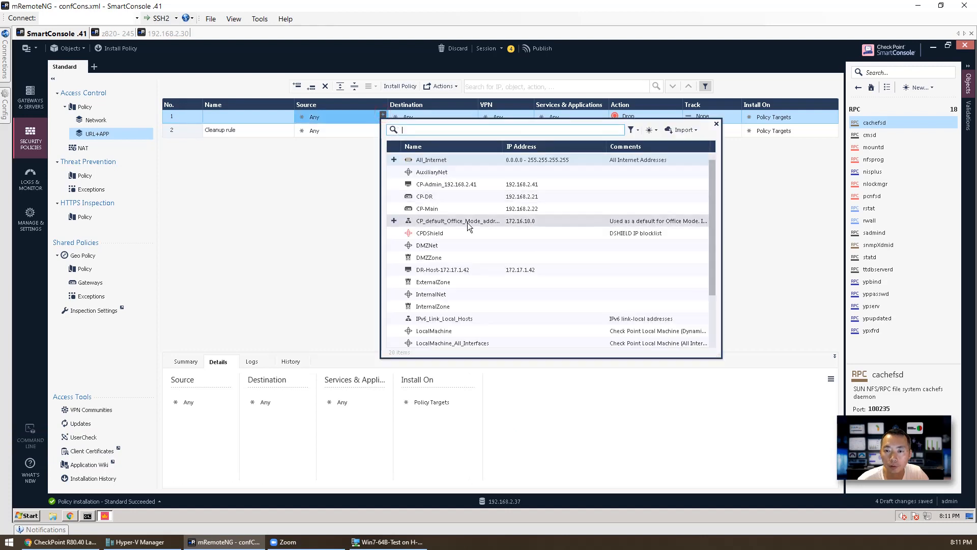
click(473, 269)
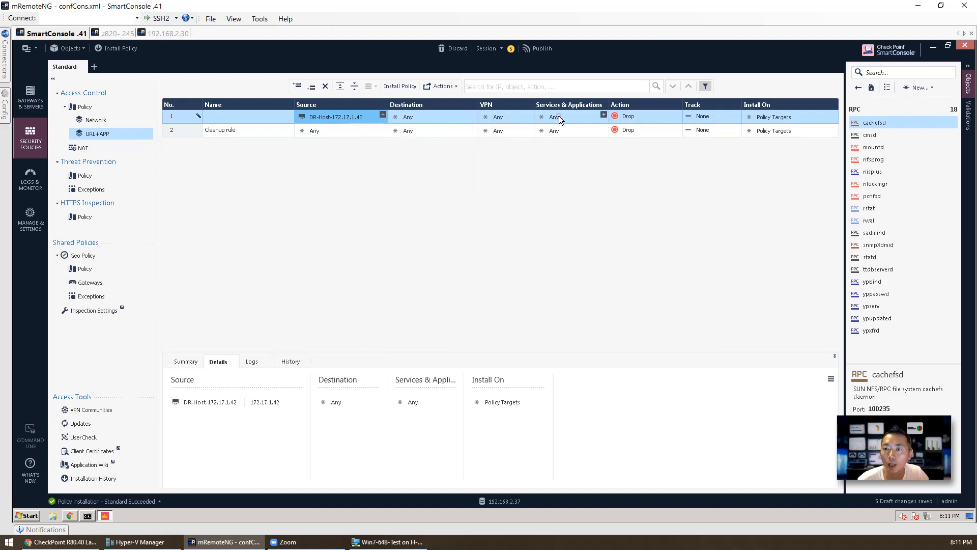
Search for "game" and add Games Only and Games to the first URL+APP rule's services and applications
click(603, 114)
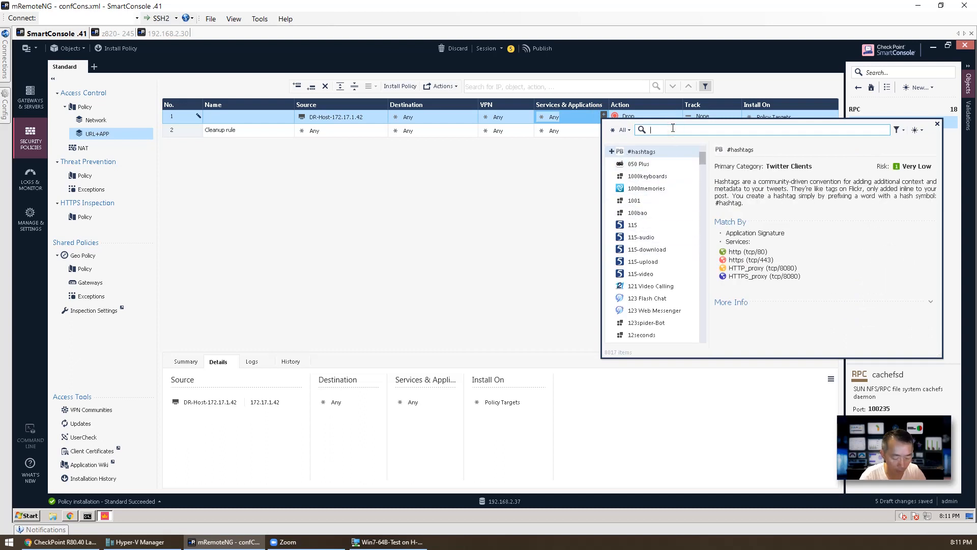
text(ga)
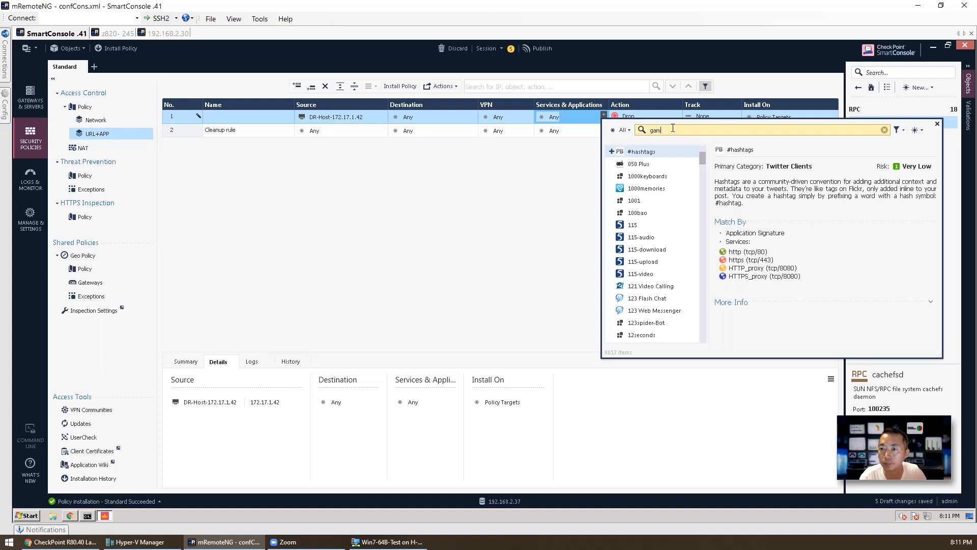
text(m)
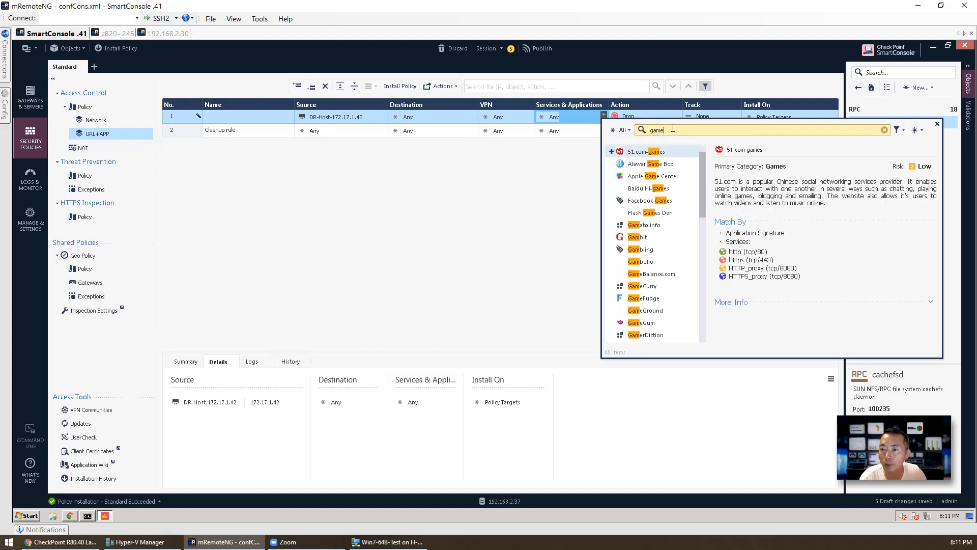
text(e)
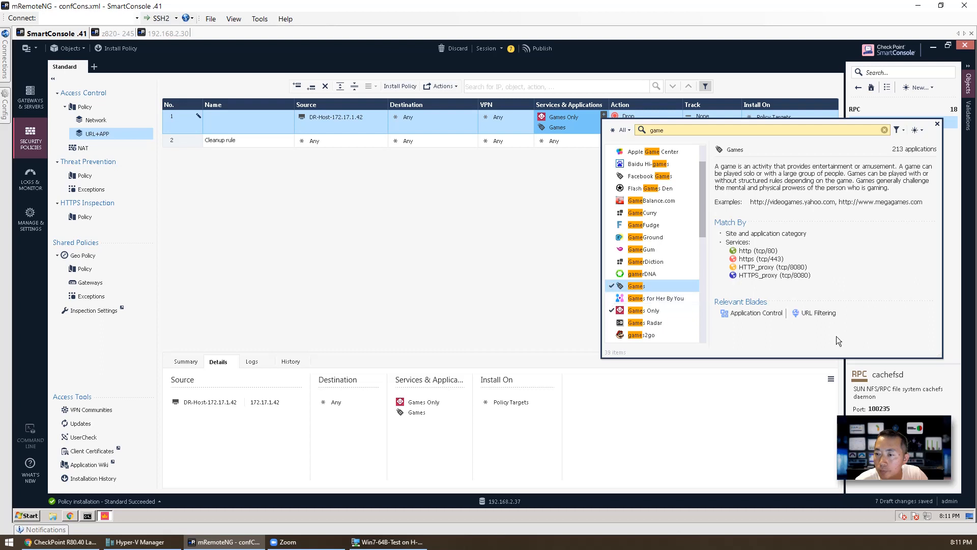
click(573, 218)
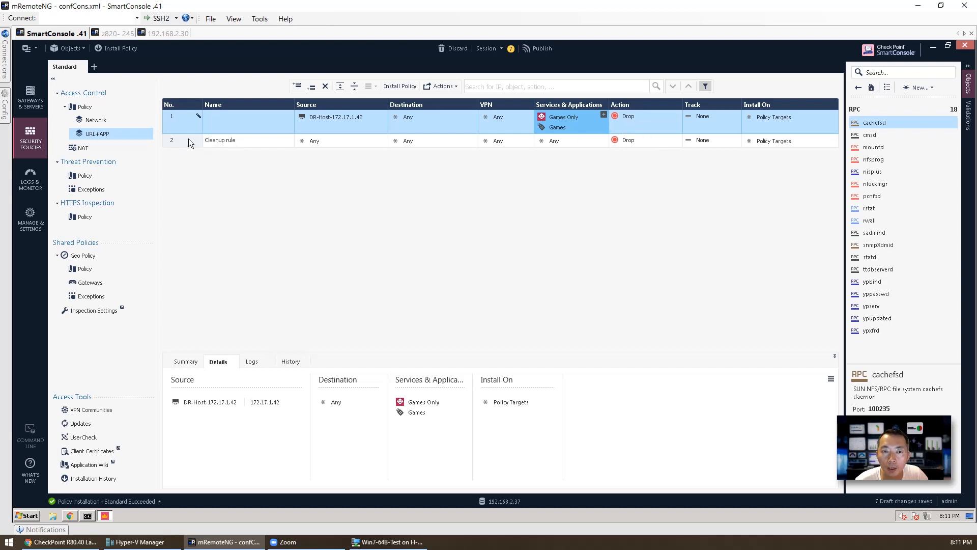
Try the Accept action on the URL+APP layer's Cleanup rule, and restore it to Drop
click(222, 141)
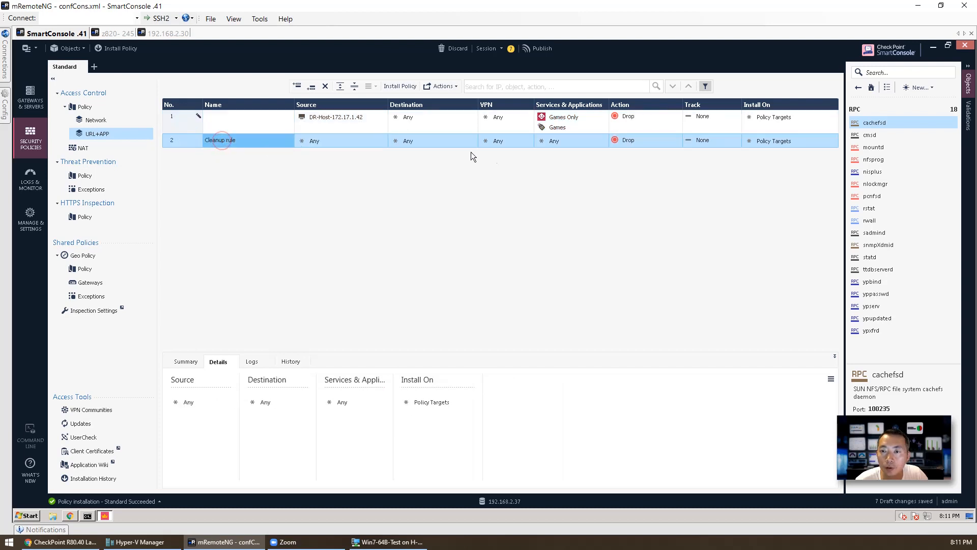
click(624, 140)
click(643, 151)
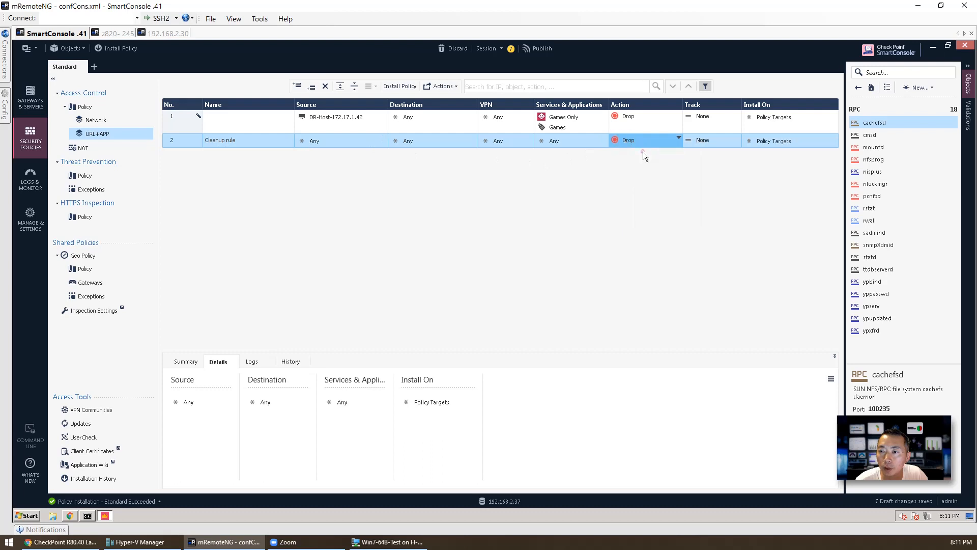
key(Up)
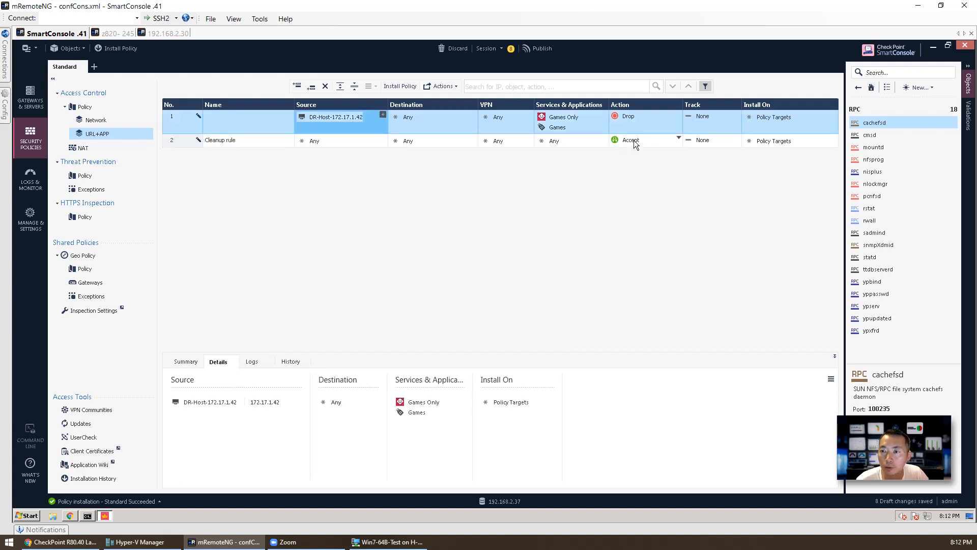
click(635, 143)
click(635, 143)
mouse_move(643, 158)
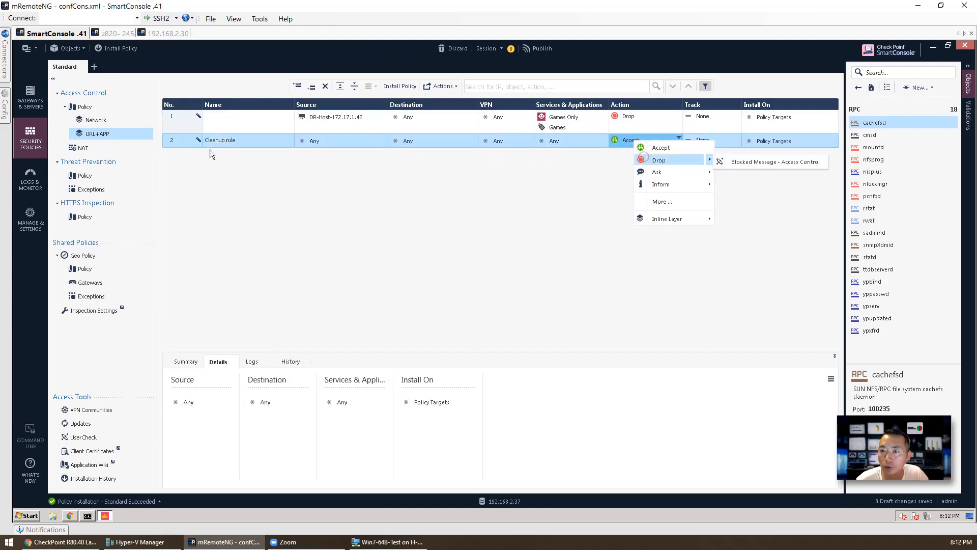
click(653, 161)
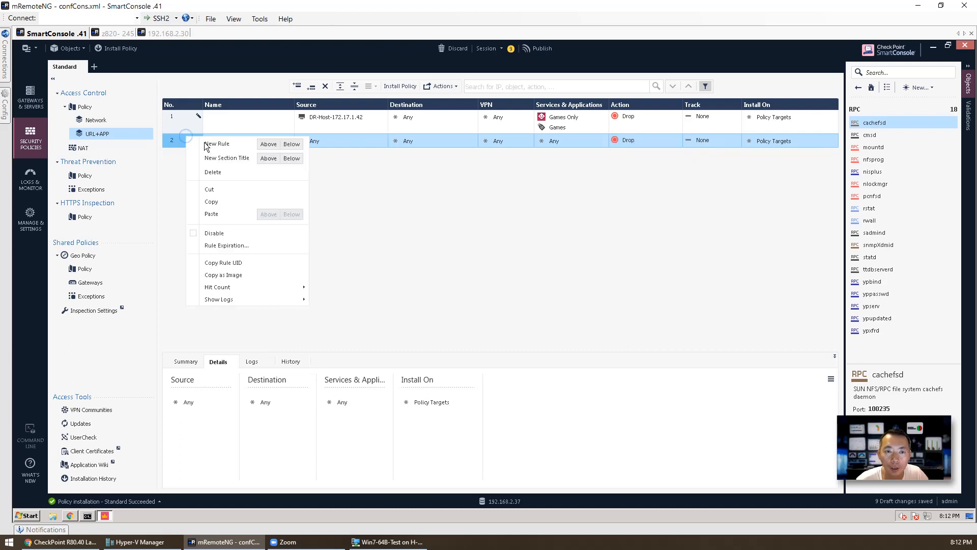
Add a rule above the URL+APP Cleanup rule with DR-Host-172.17.1.42 as its source and Accept as its action
click(269, 144)
drag(340, 114, 342, 145)
click(629, 146)
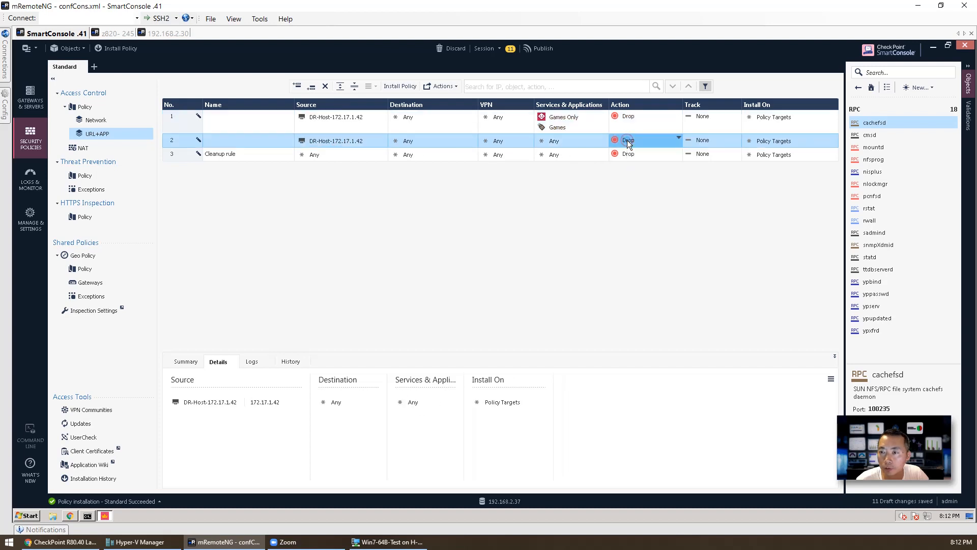
click(650, 149)
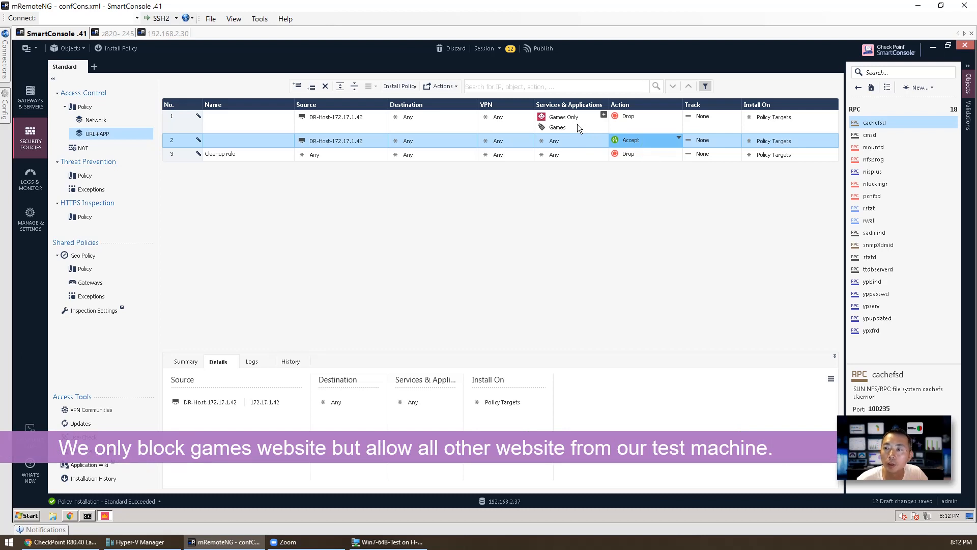
Set tracking to Log on all three URL+APP rules, leaving Accounting off on the games rule
click(703, 153)
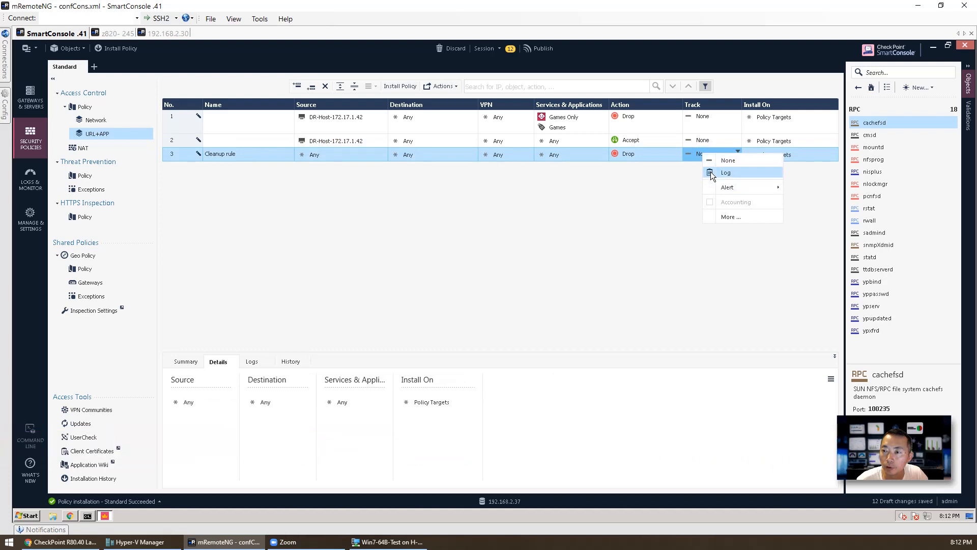
click(710, 172)
click(703, 140)
click(715, 157)
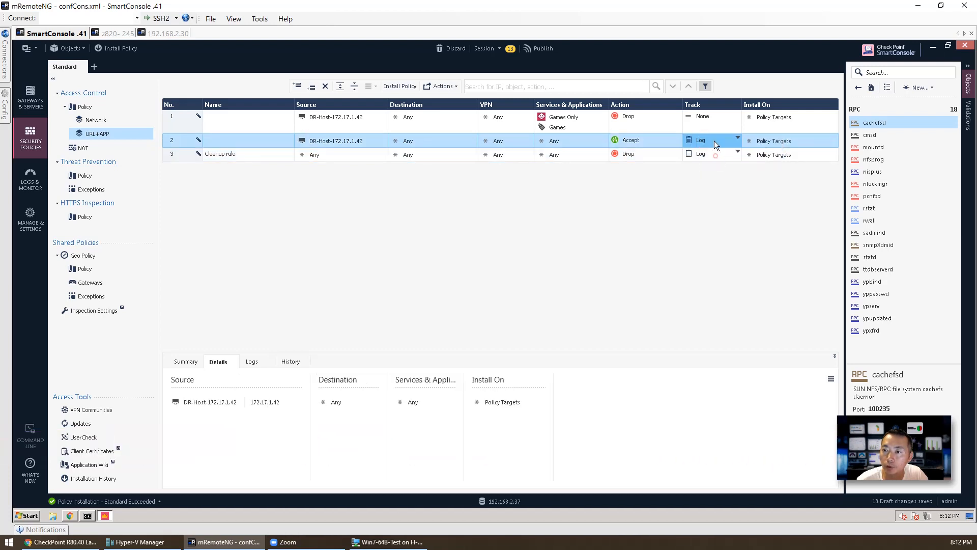
click(701, 114)
click(715, 133)
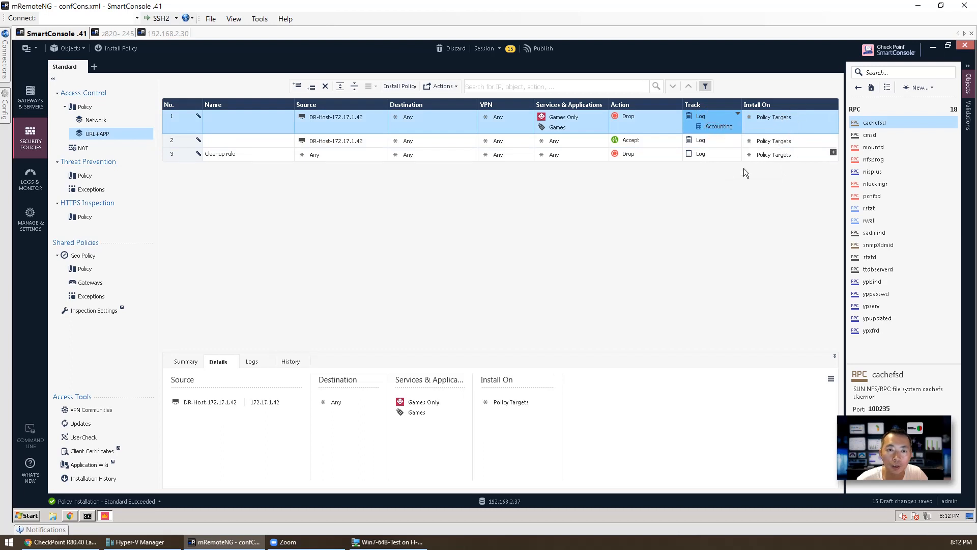
click(729, 116)
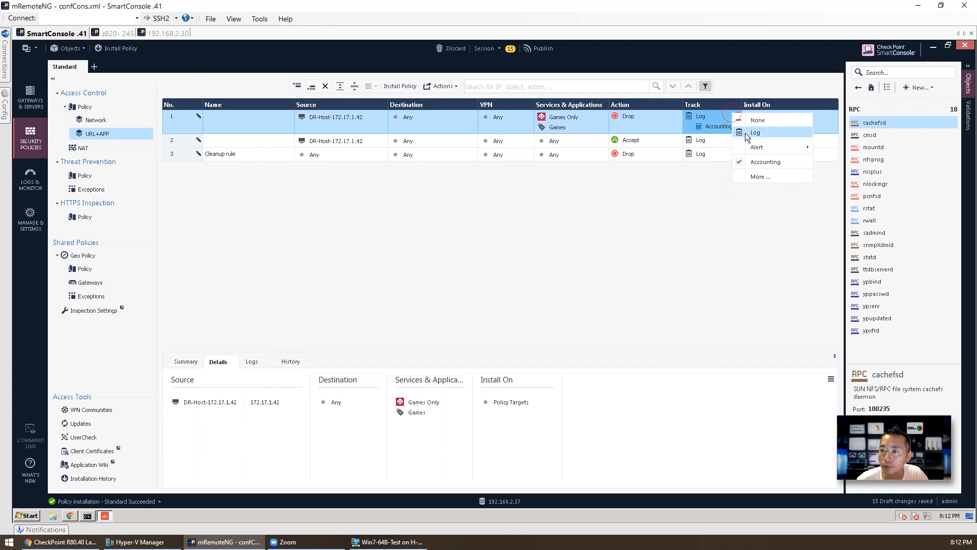
click(741, 162)
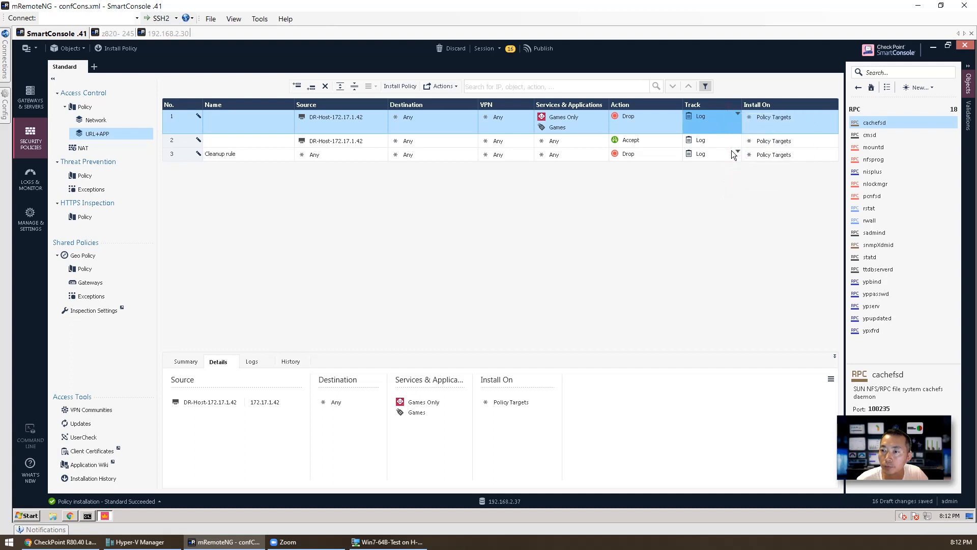
click(712, 125)
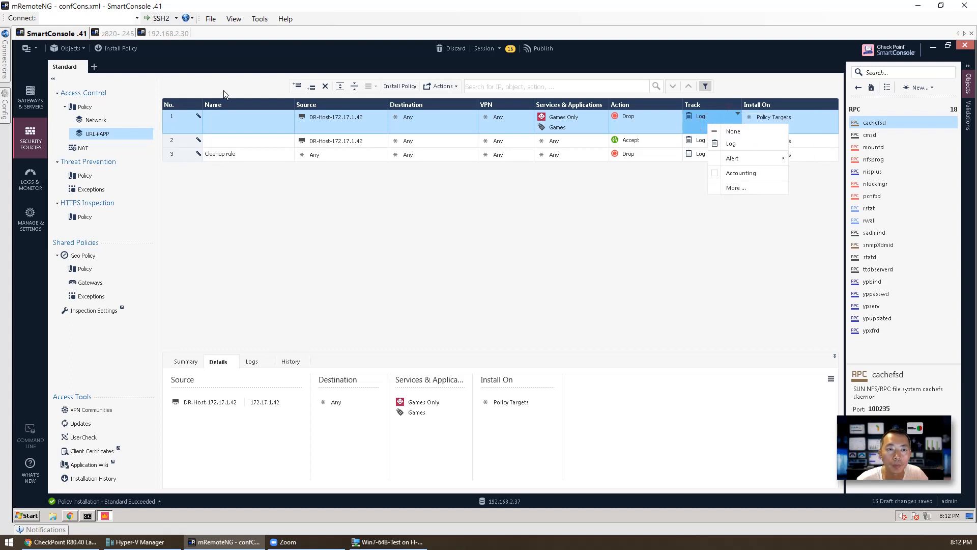
Publish the changes, install the Standard policy on the CP-DR gateway, and open the installation task's progress
click(125, 46)
click(542, 339)
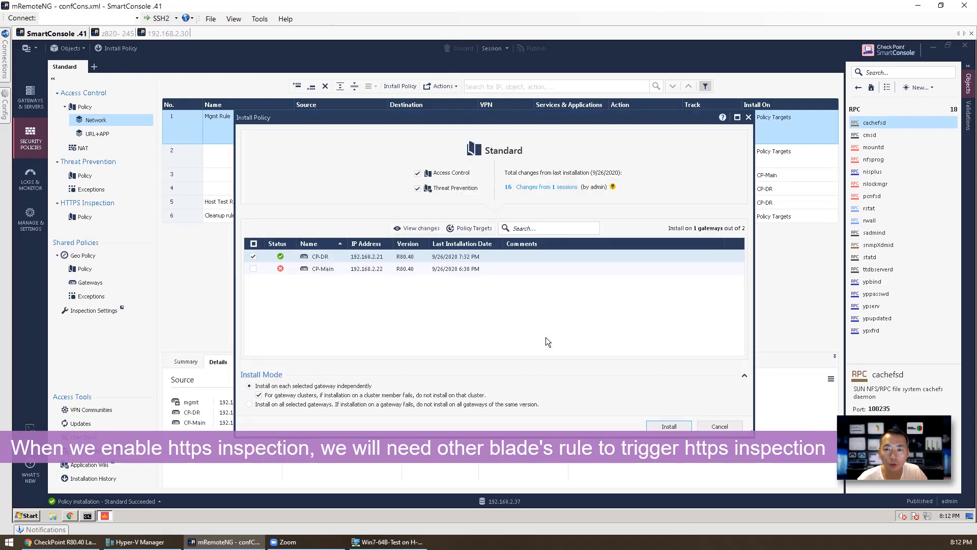
click(669, 426)
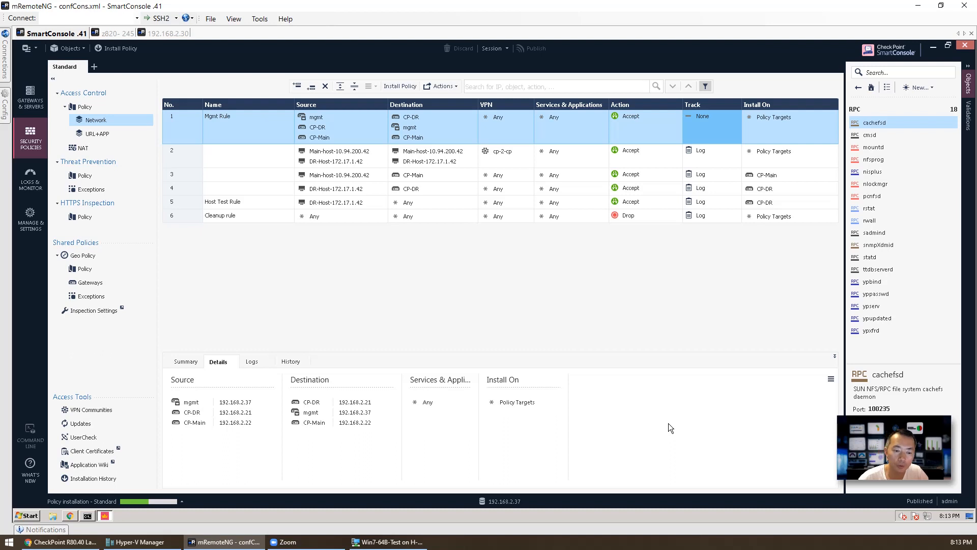
click(84, 501)
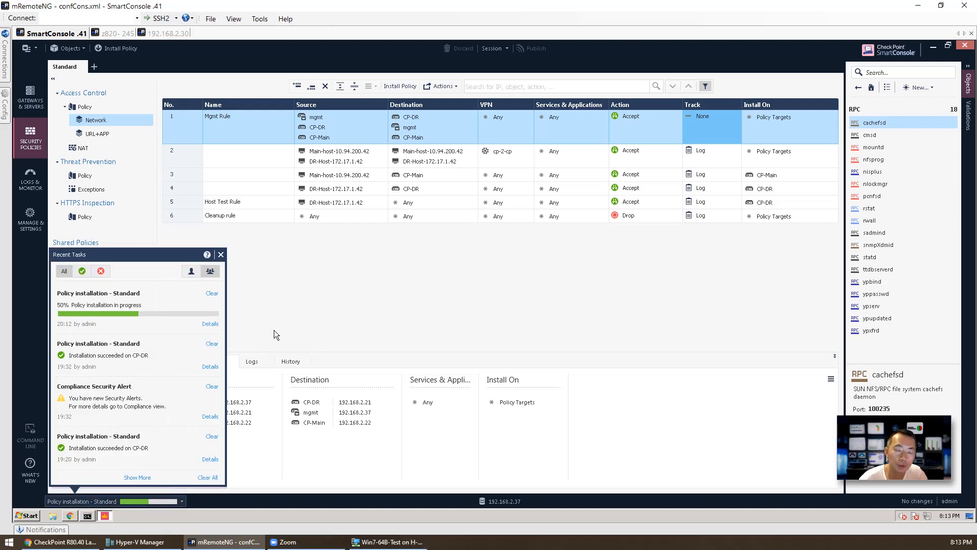
Switch to the Win7-64B-Test virtual machine, examine the issuer of google.ca's certificate in Chrome, and reload the page
click(346, 535)
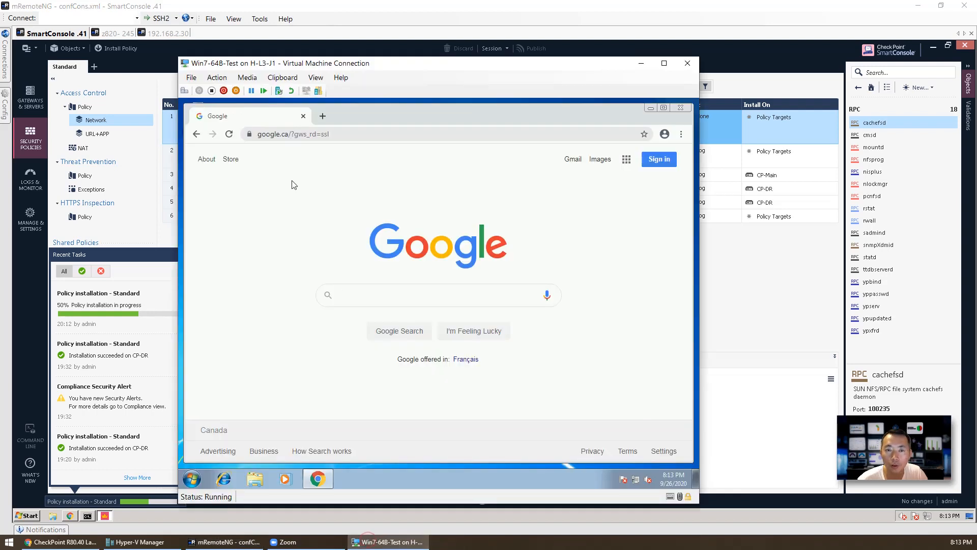
click(249, 135)
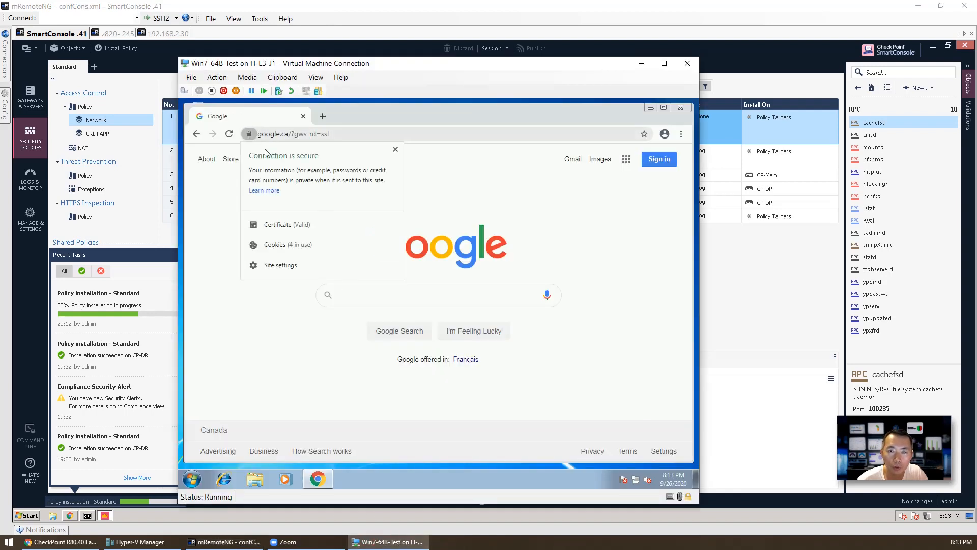
click(284, 221)
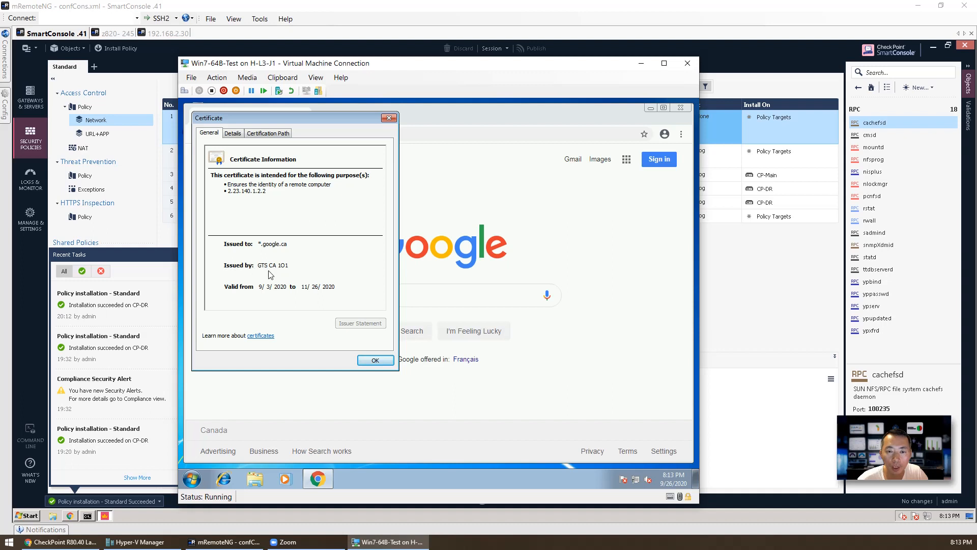
click(375, 360)
click(229, 135)
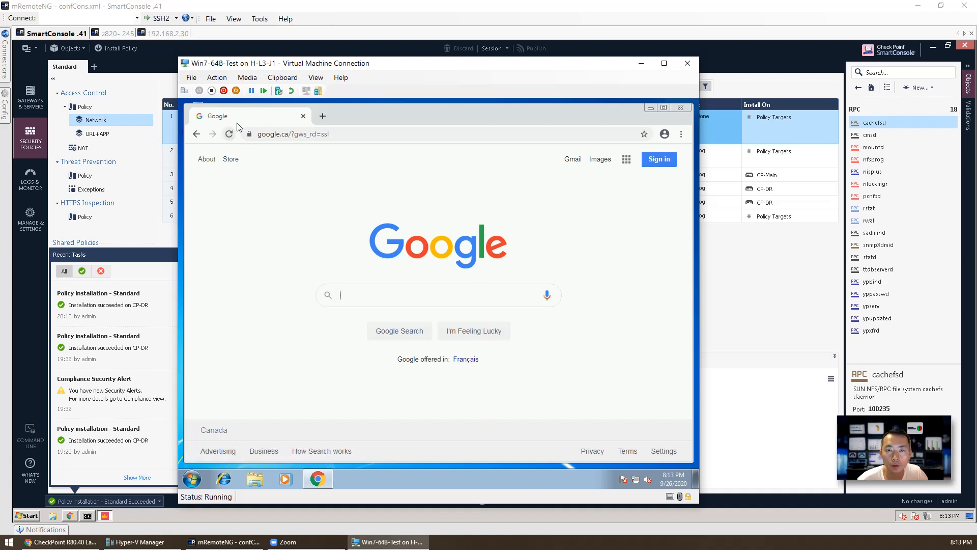
click(303, 117)
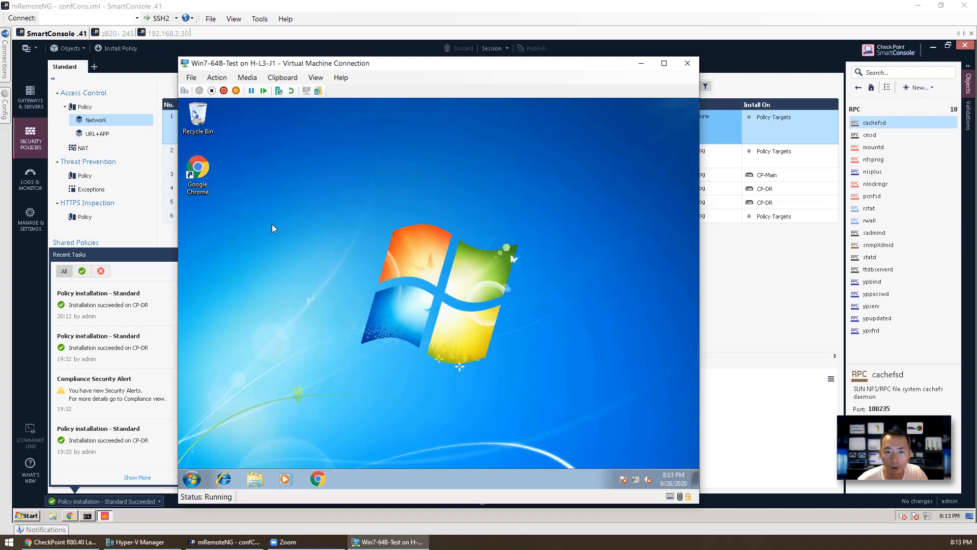
double_click(199, 174)
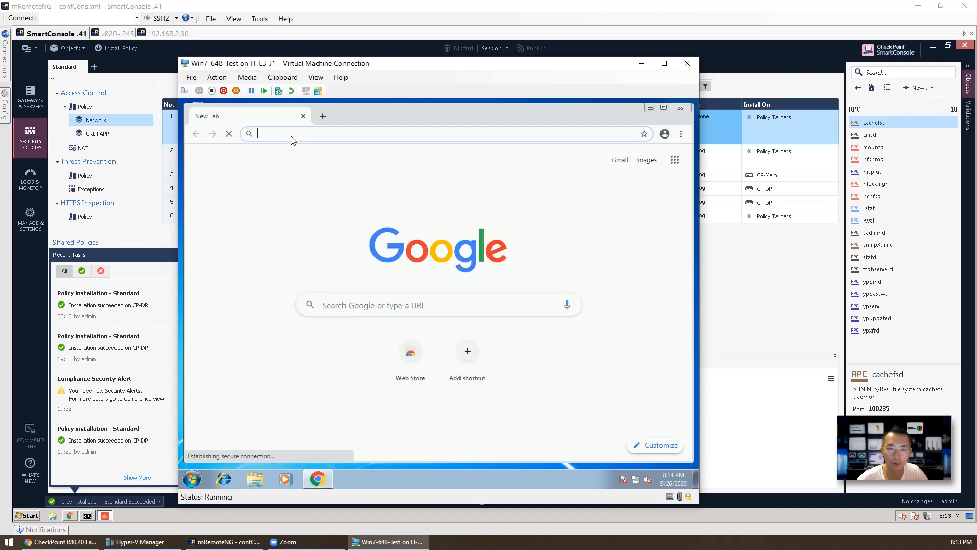
text(www.google.ca)
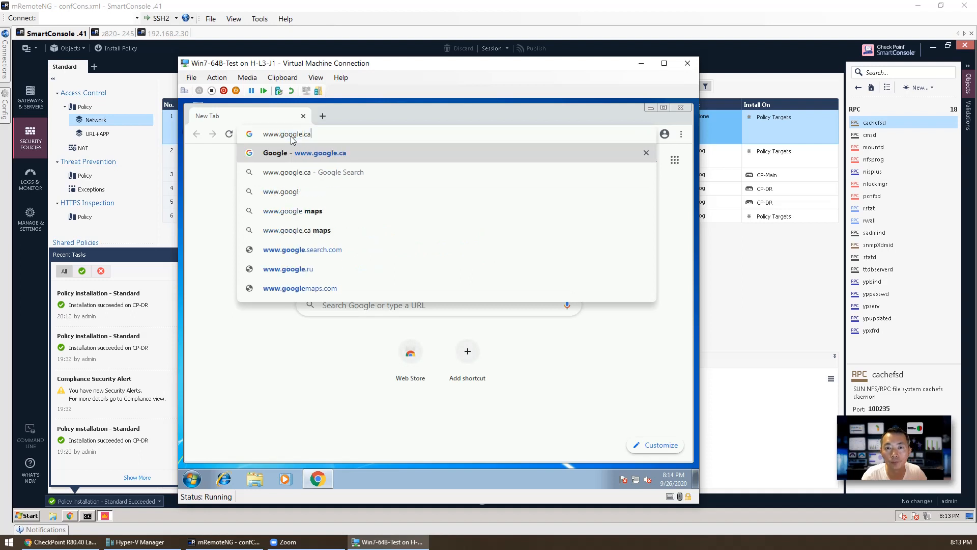
key(Return)
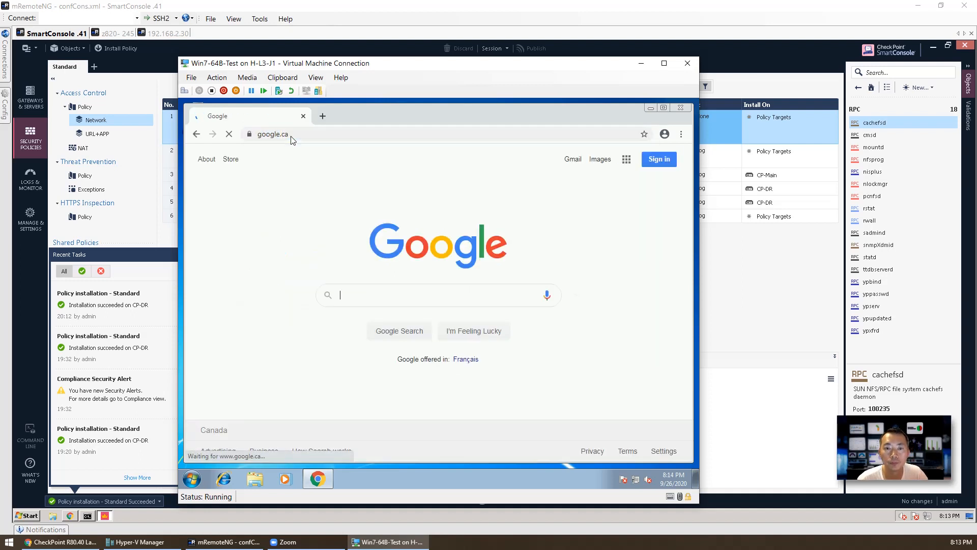
click(248, 134)
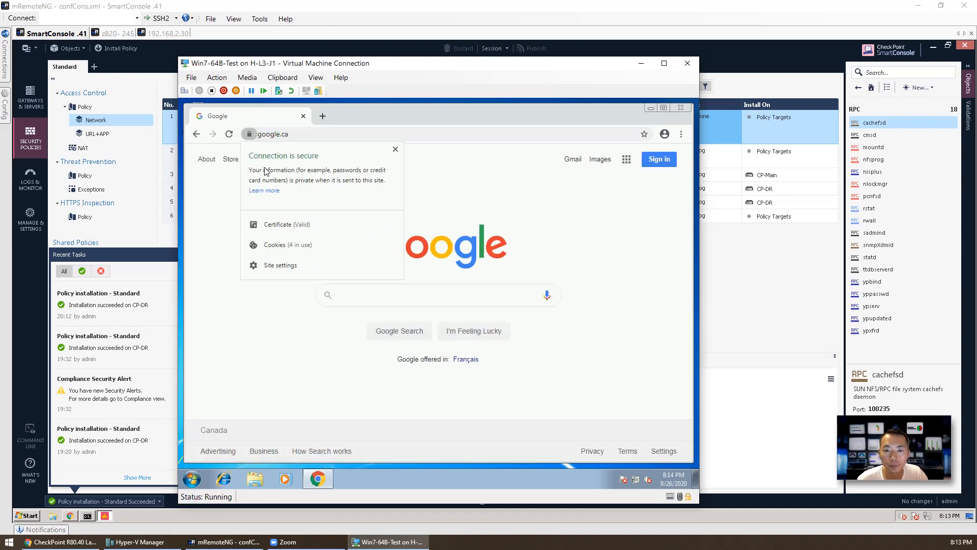
click(301, 229)
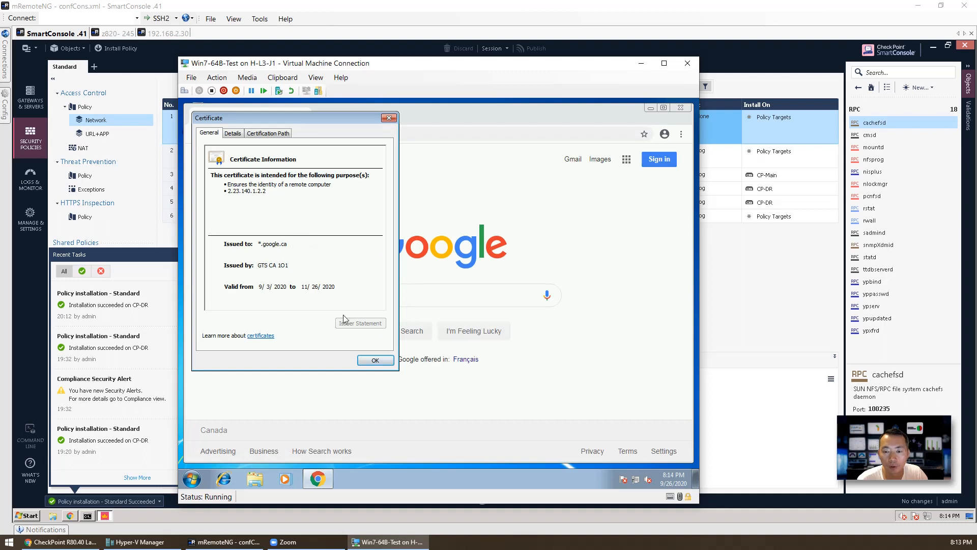
click(375, 360)
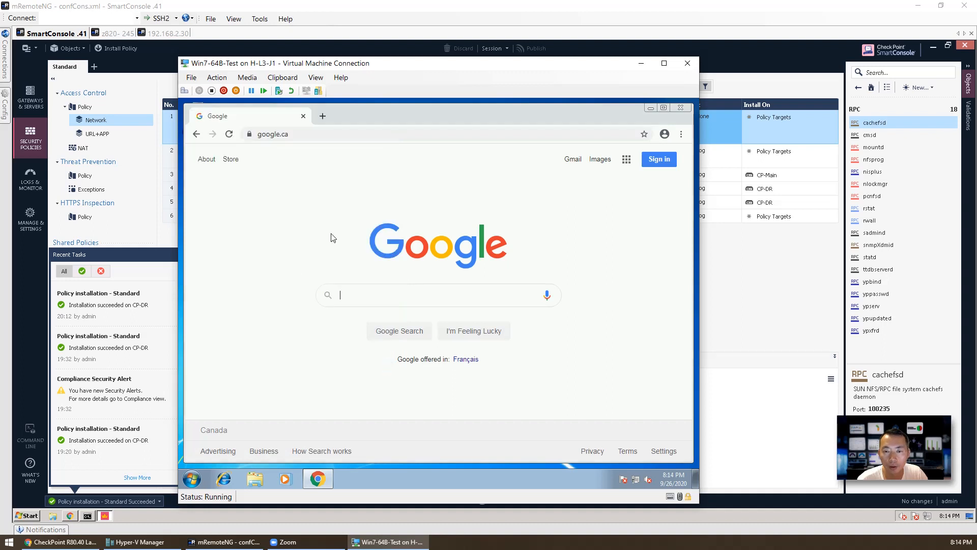
click(230, 134)
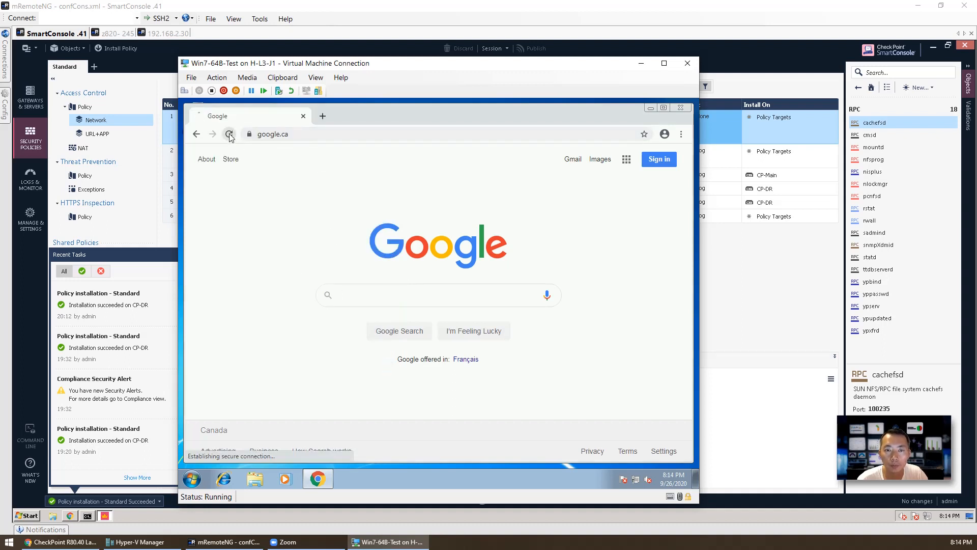
click(303, 117)
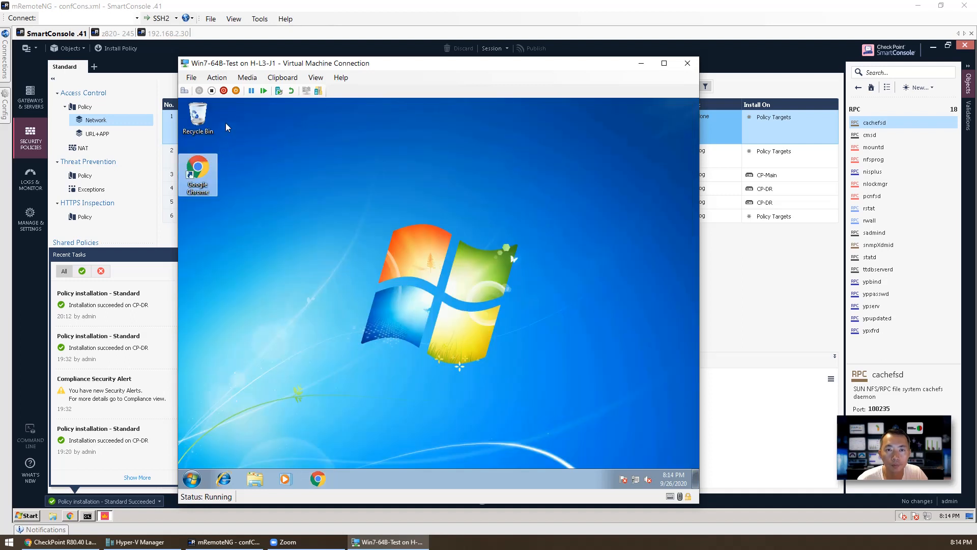
double_click(199, 175)
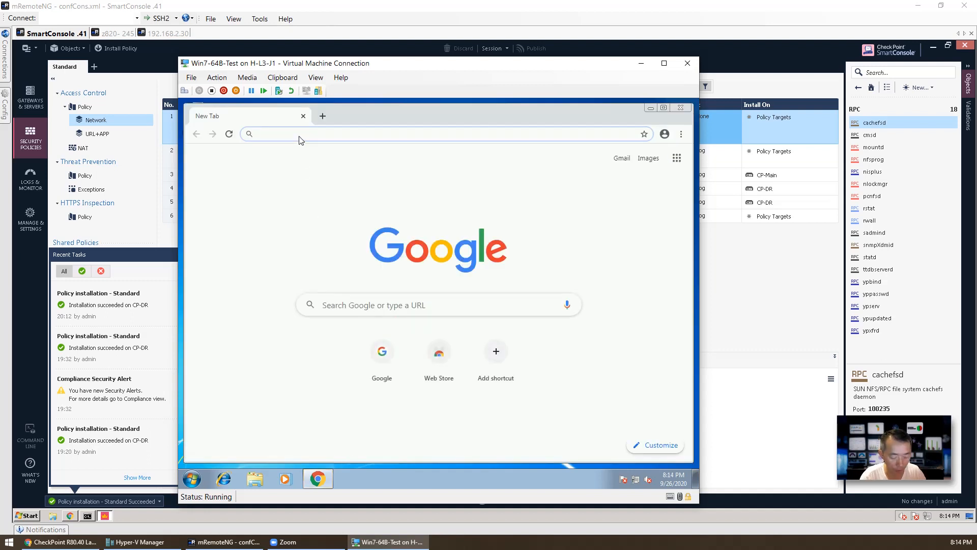
text(www.)
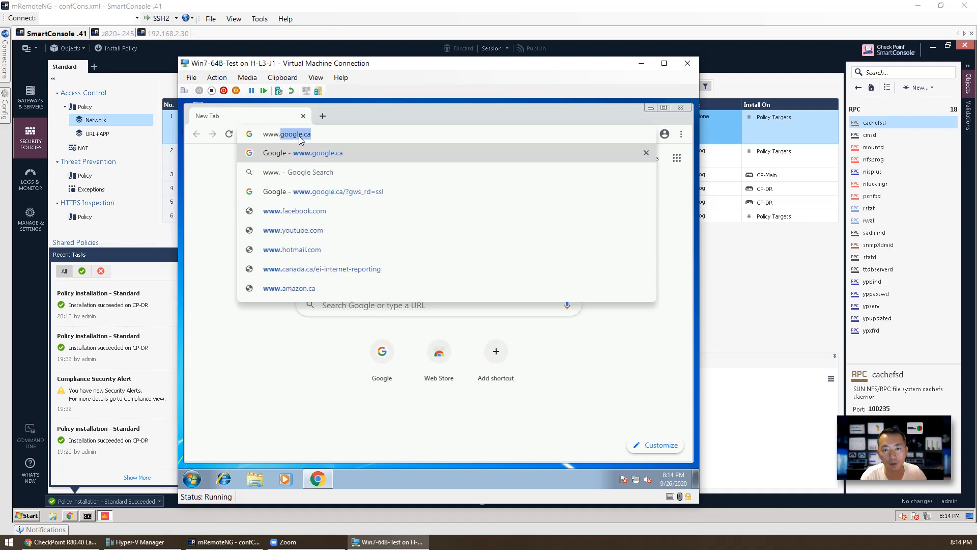
text(msn.com)
key(Return)
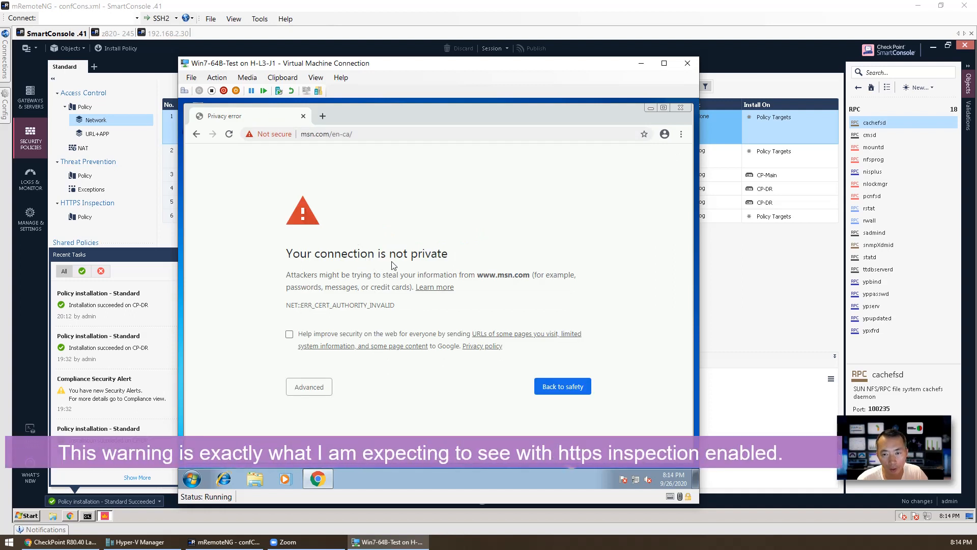
click(328, 387)
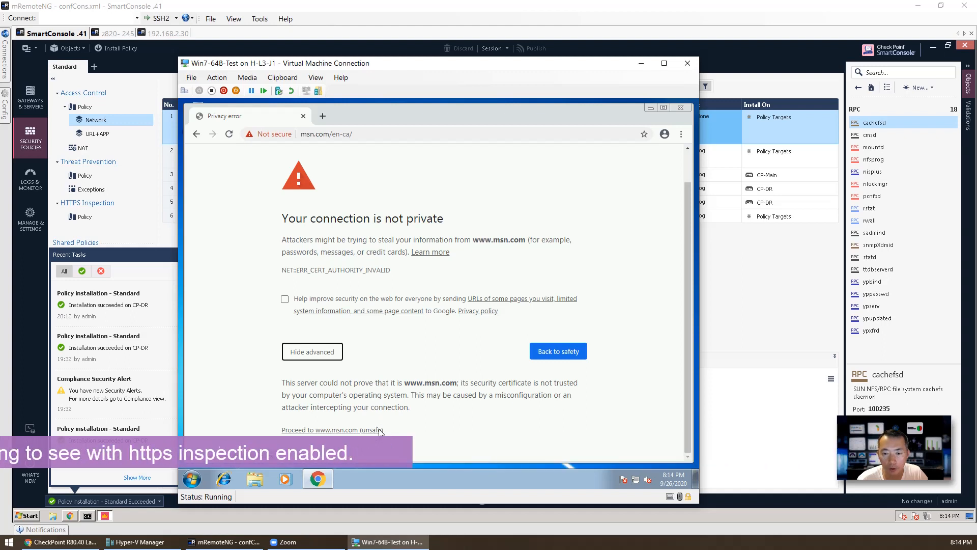
Examine the issuer and validity of the msn.com certificate, and close the certificate details
click(275, 134)
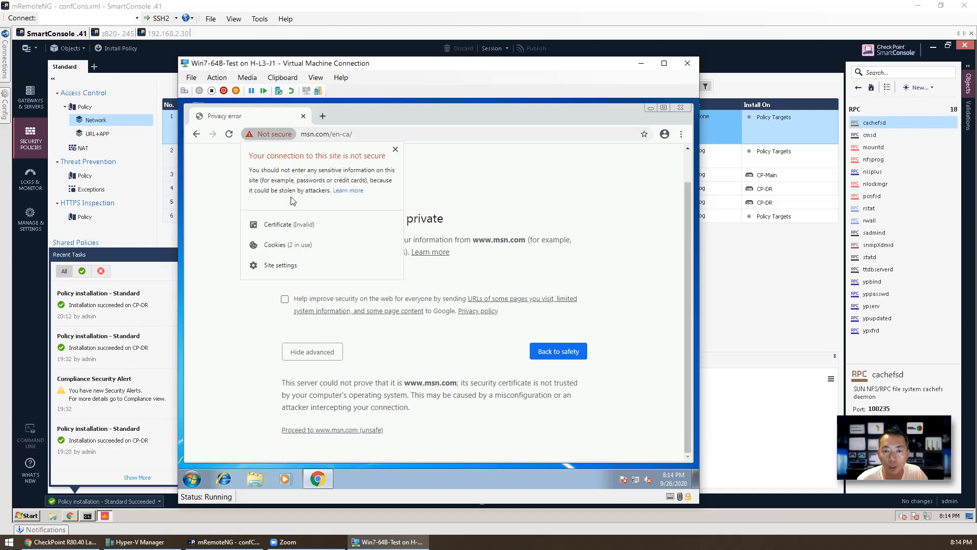
click(300, 227)
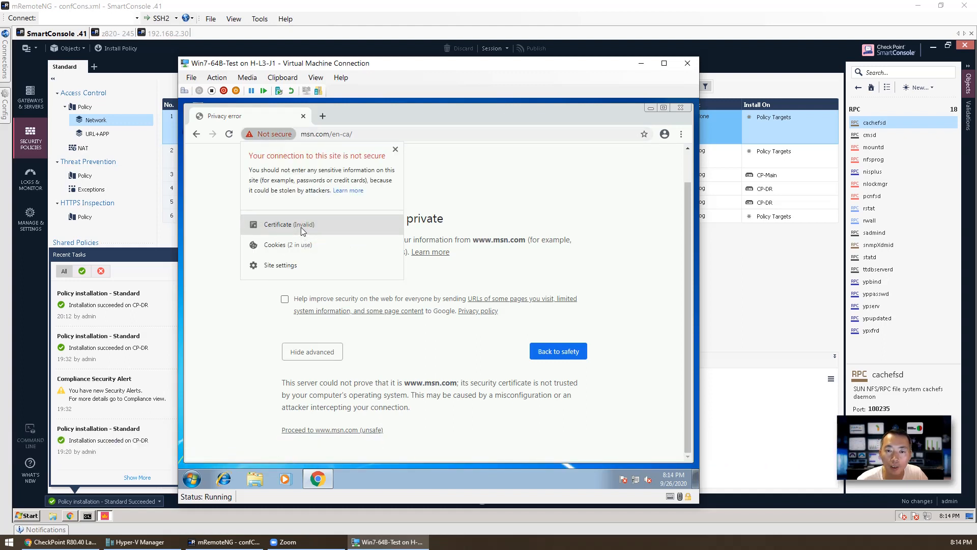
click(299, 226)
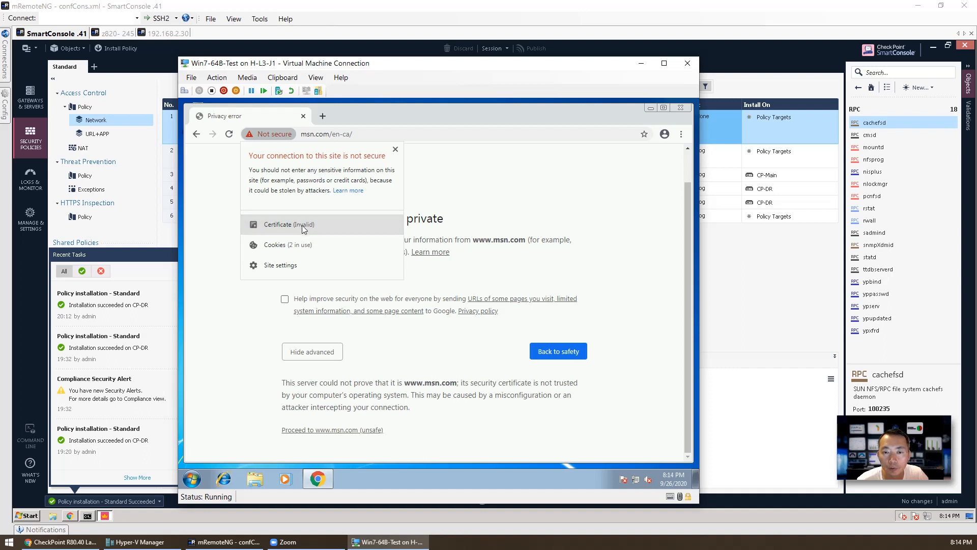
click(302, 226)
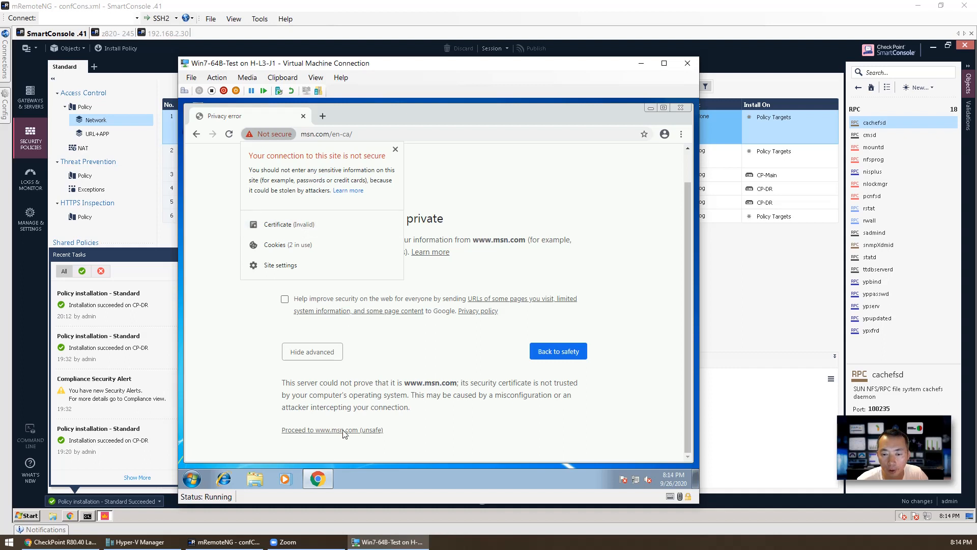
click(395, 150)
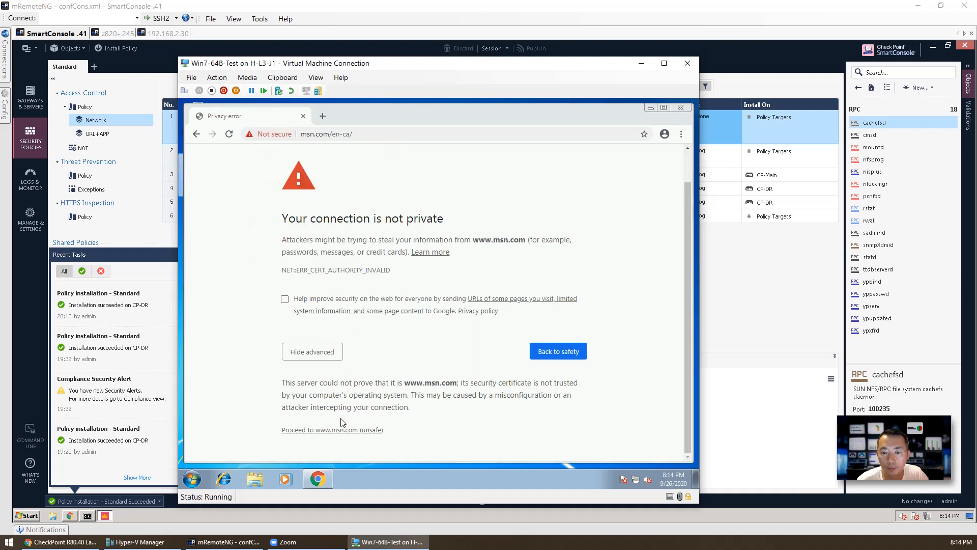
click(336, 270)
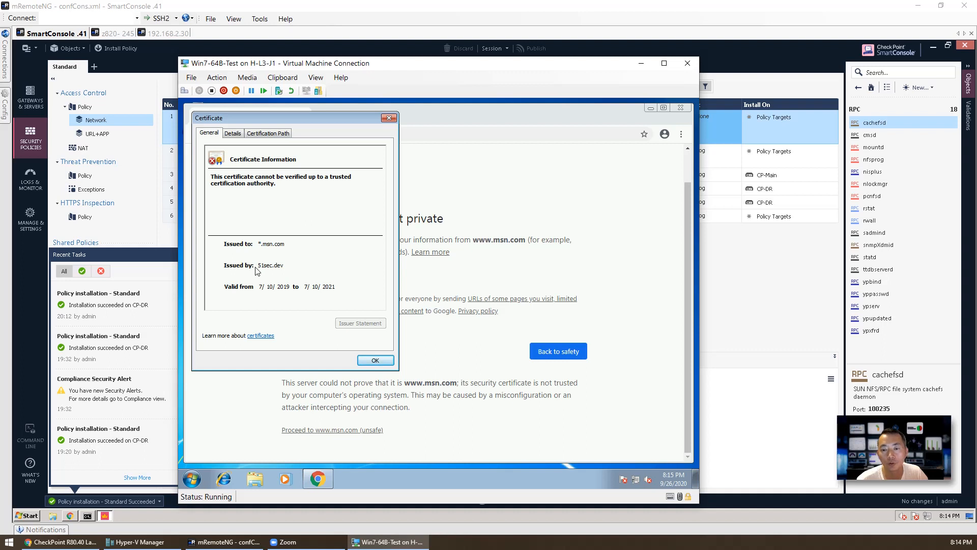
click(375, 361)
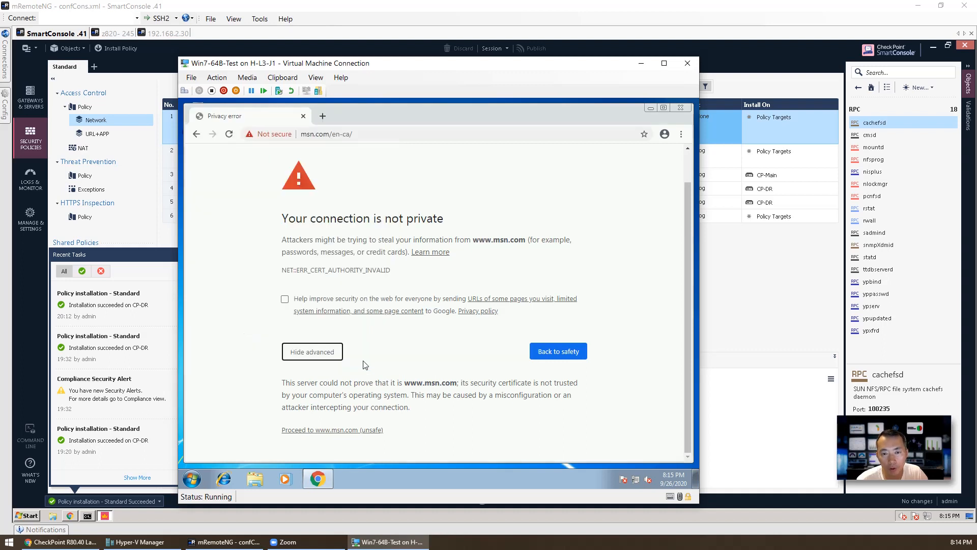
click(332, 430)
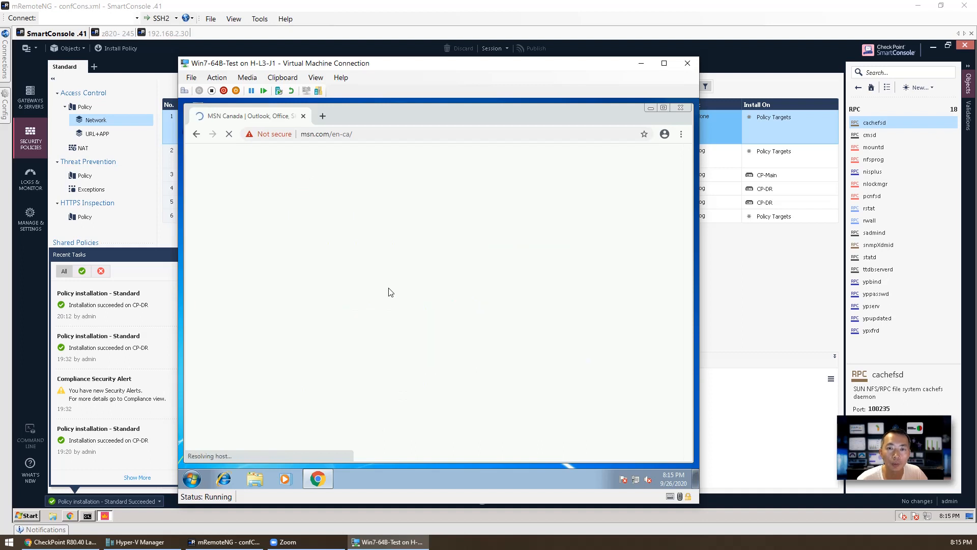
click(343, 134)
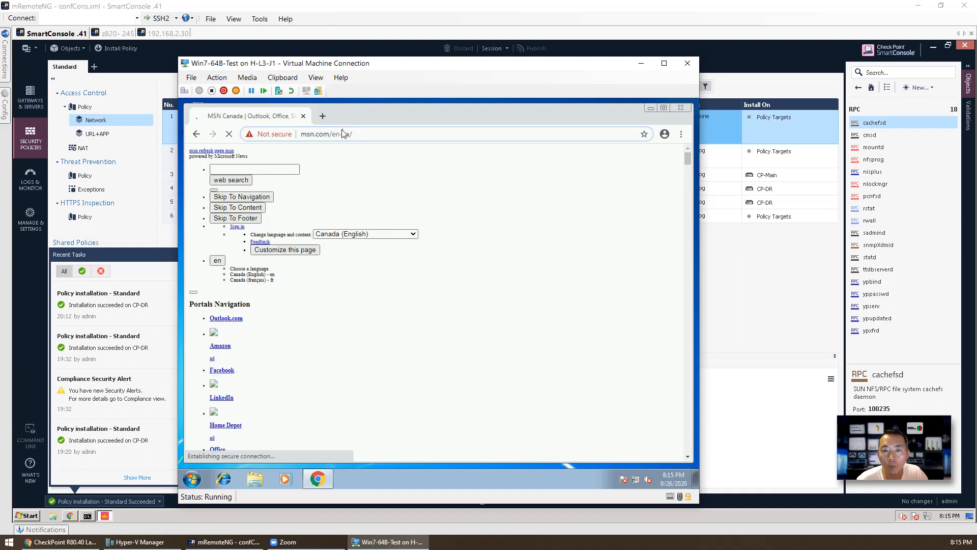
text(www.)
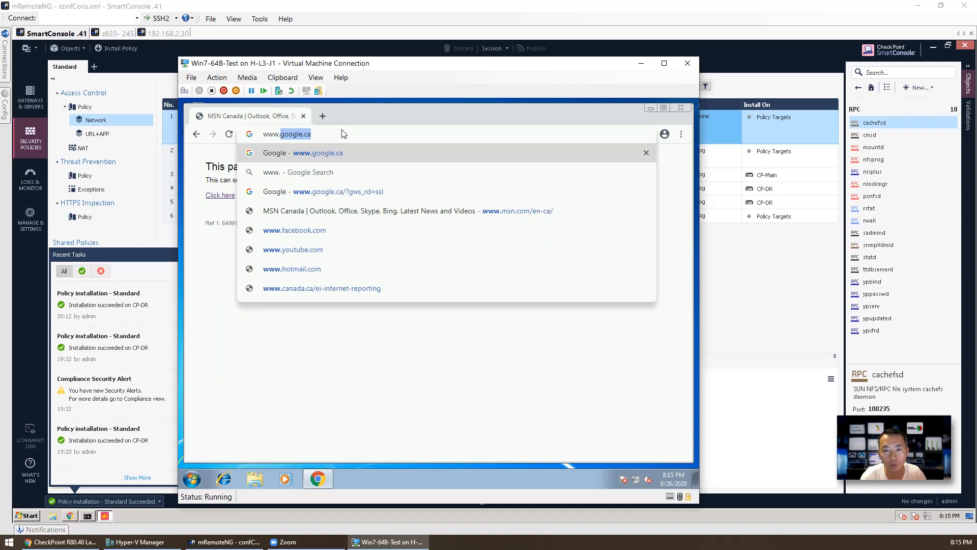
text(youtube)
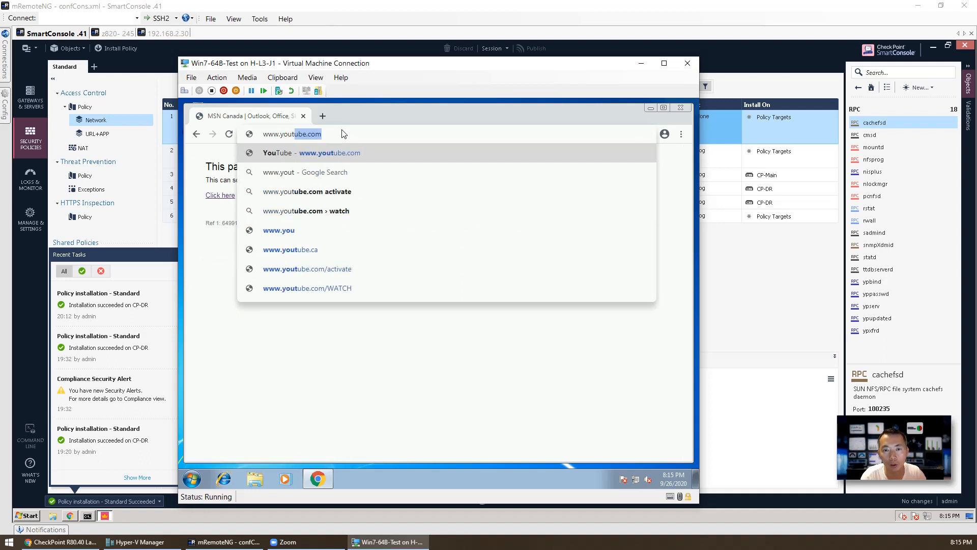
key(Return)
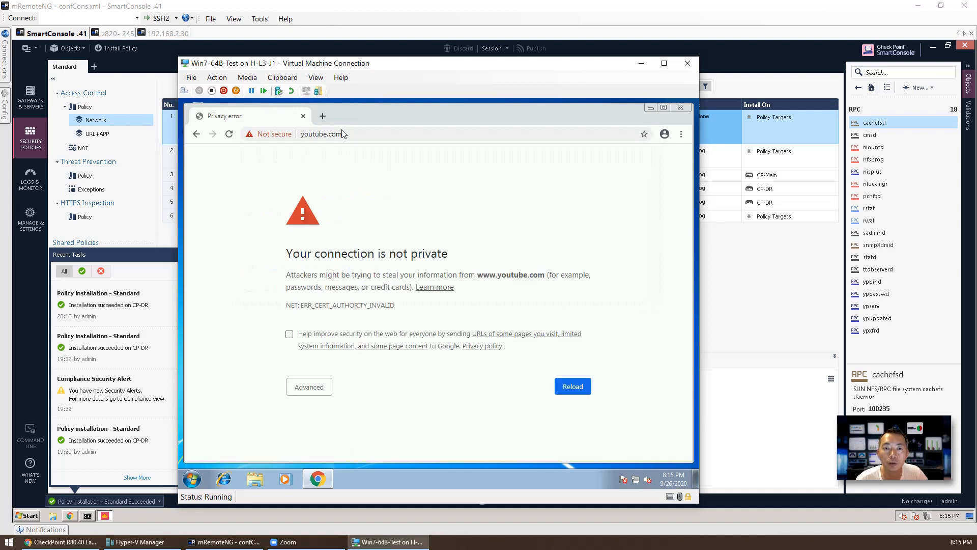
click(343, 133)
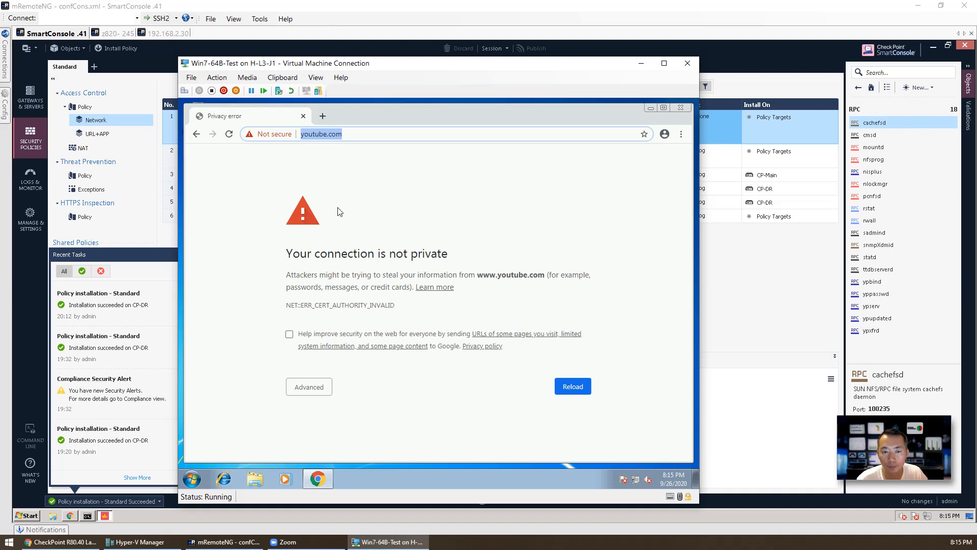
right_click(192, 480)
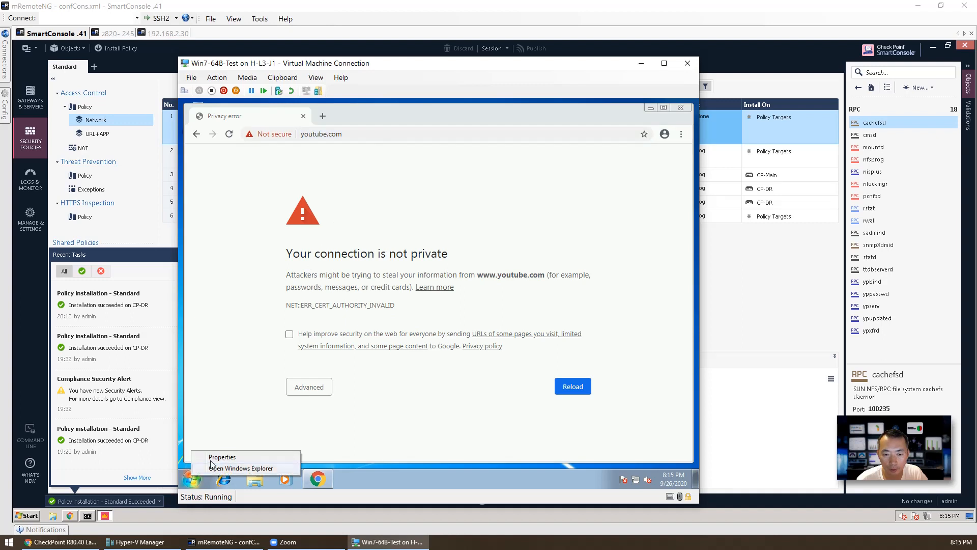
click(198, 476)
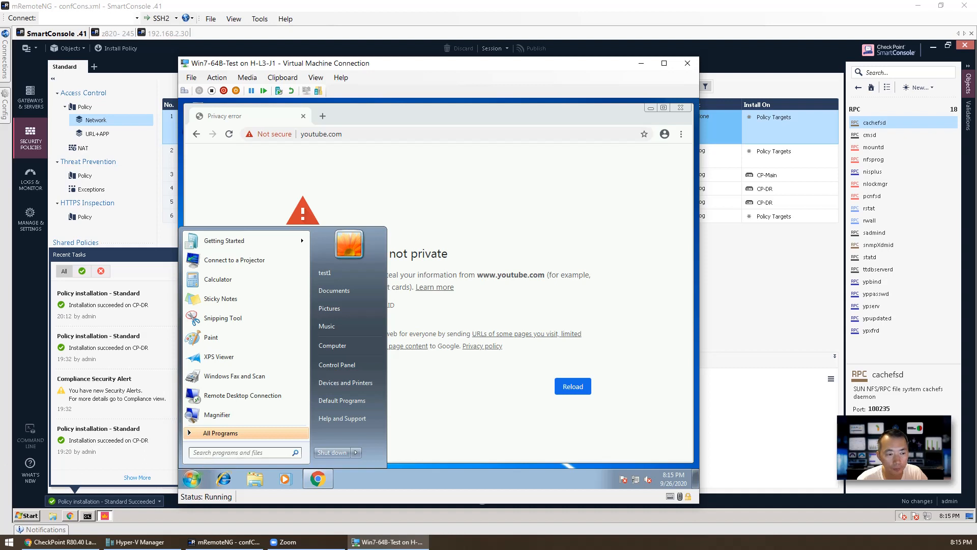
click(628, 217)
Minimize Chrome, open the https certificate on the Win7 desktop, and start importing it up to the certificate store choice
click(651, 107)
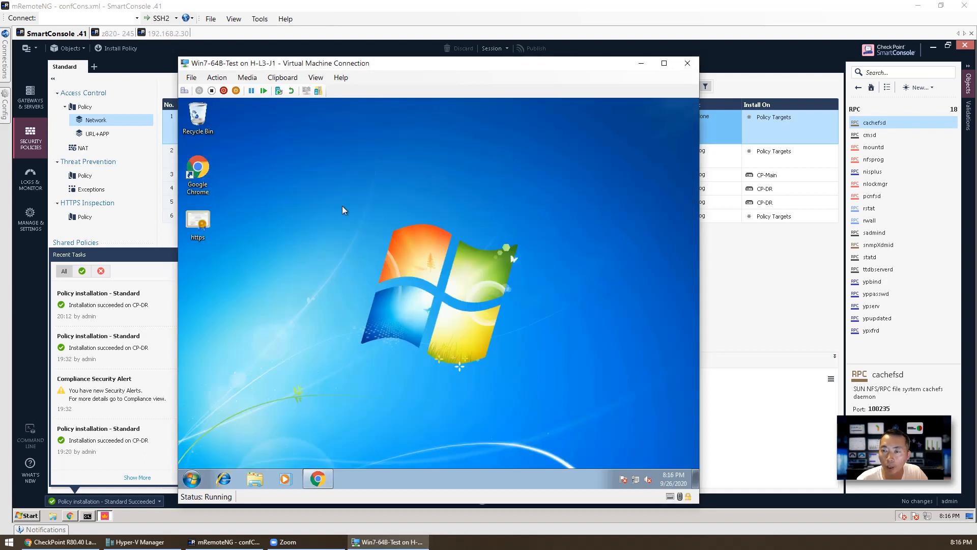
double_click(200, 223)
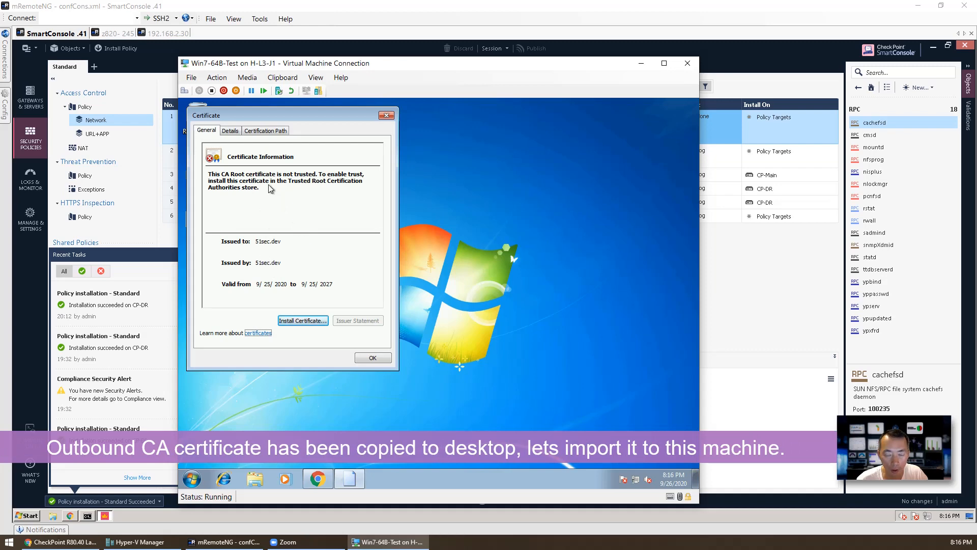
click(303, 320)
click(396, 366)
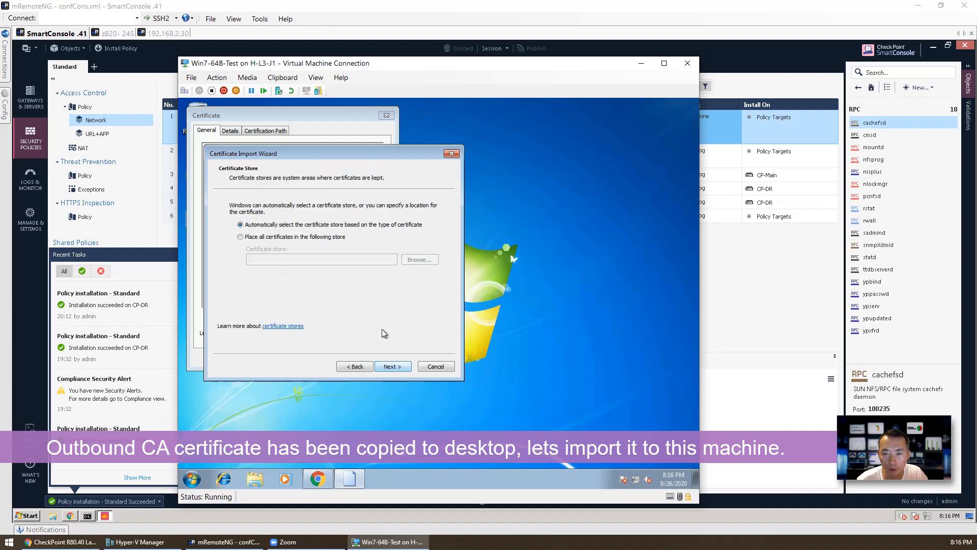
Choose to place the certificate in the Trusted Root Certification Authorities store
click(335, 238)
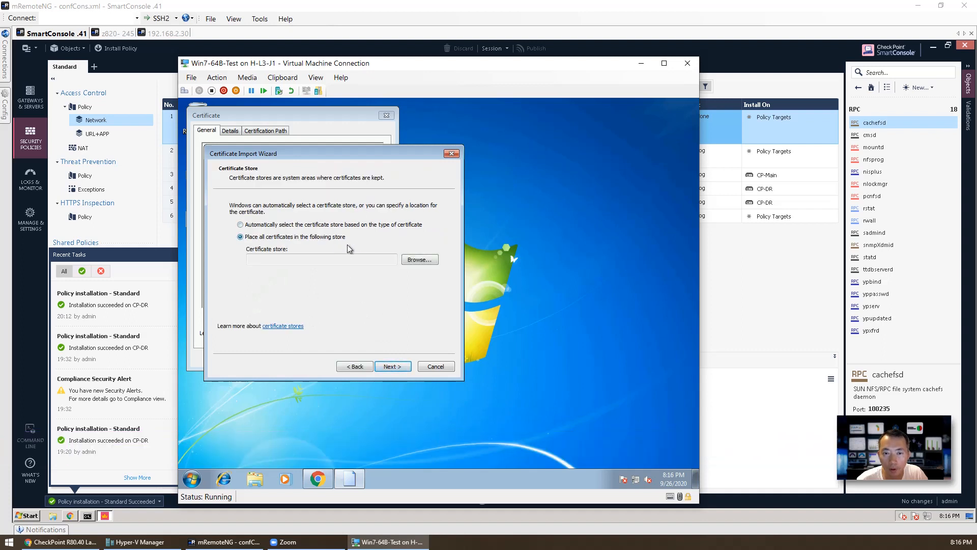
click(427, 260)
click(296, 214)
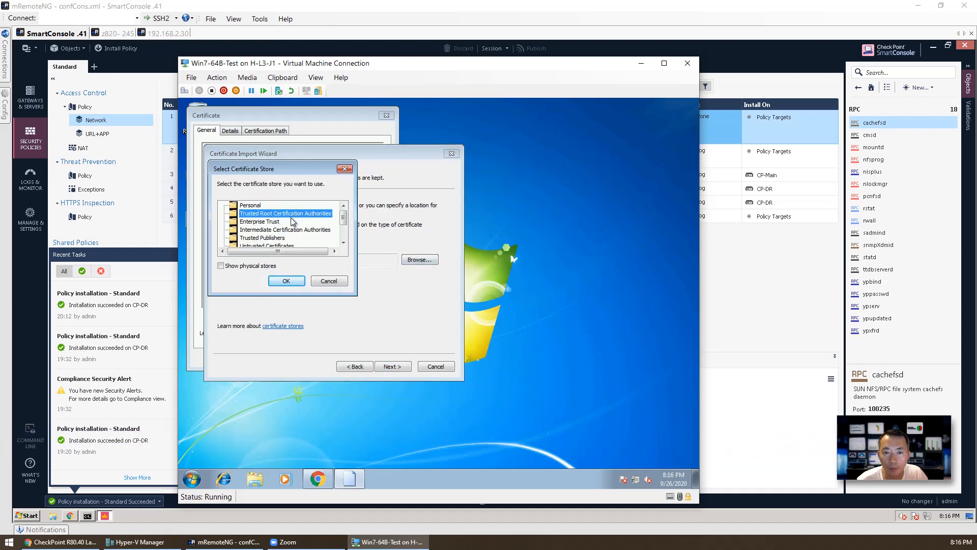
click(290, 281)
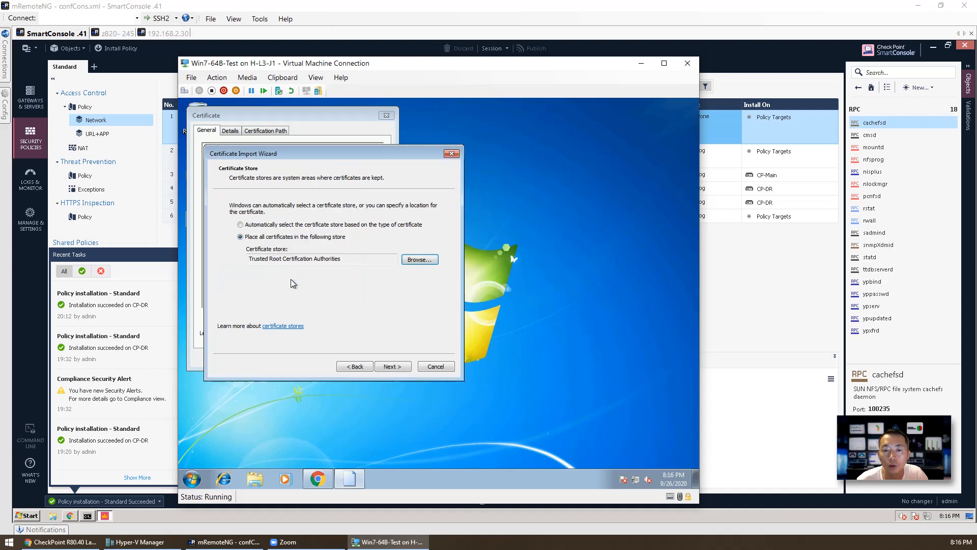
Finish the certificate import, agree to install the 51sec.dev root certificate, and close the certificate
click(391, 366)
click(399, 366)
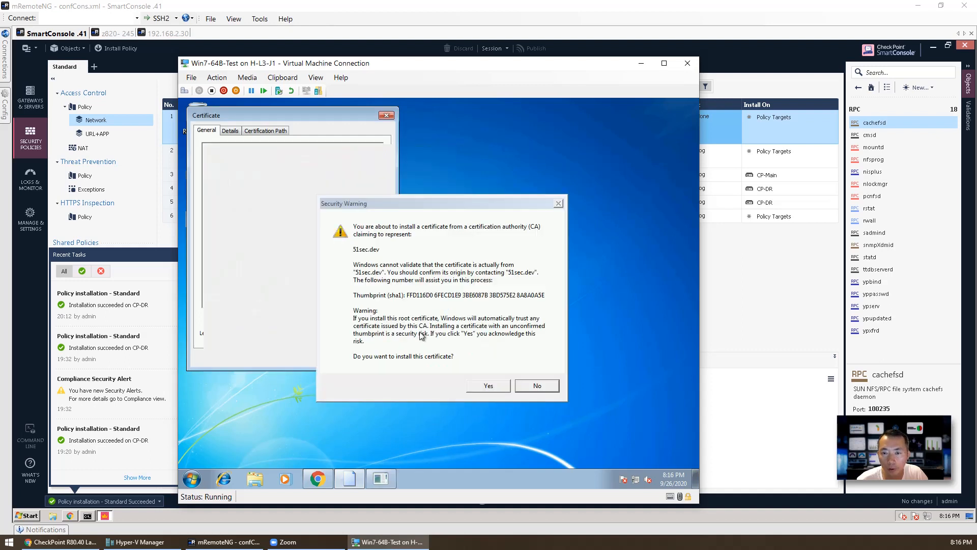
click(487, 385)
click(479, 325)
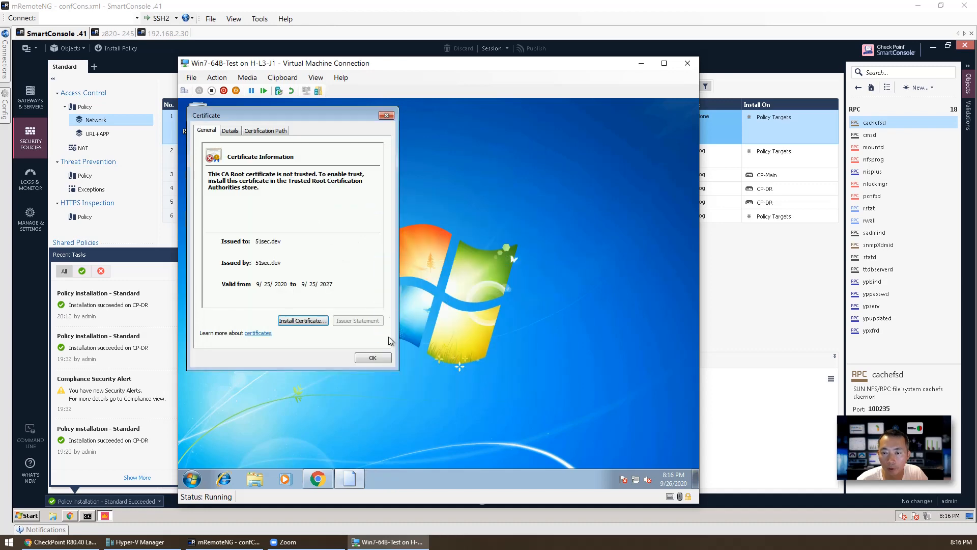
click(386, 359)
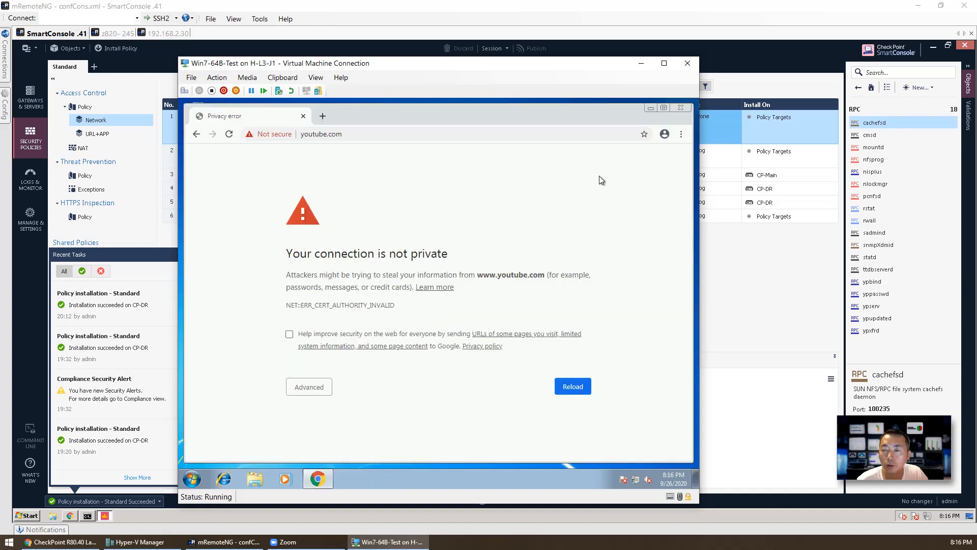
click(679, 108)
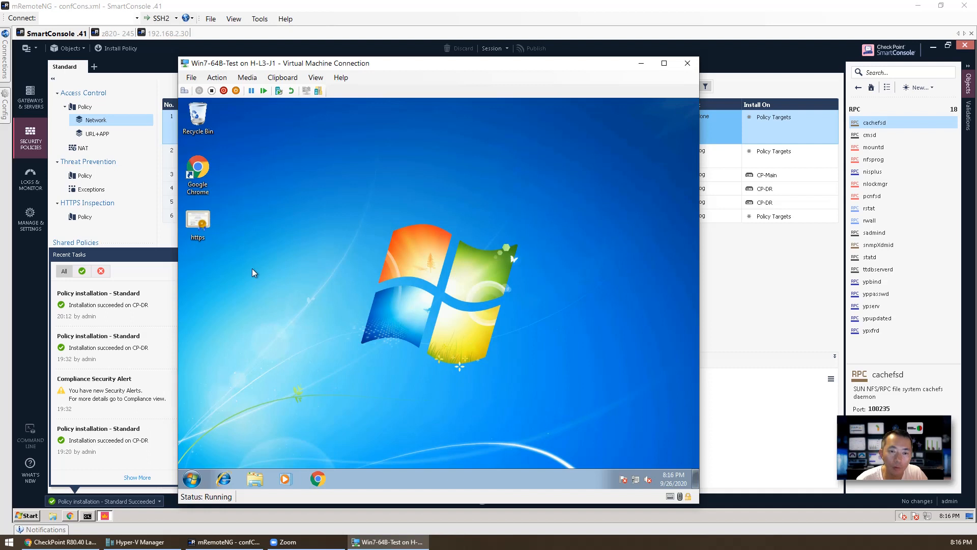
click(318, 479)
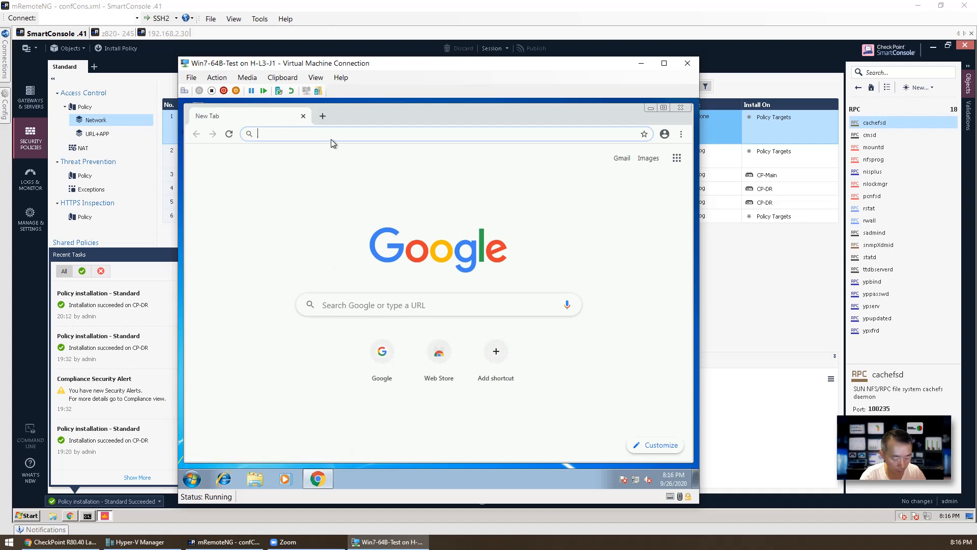
text(www.msn.com)
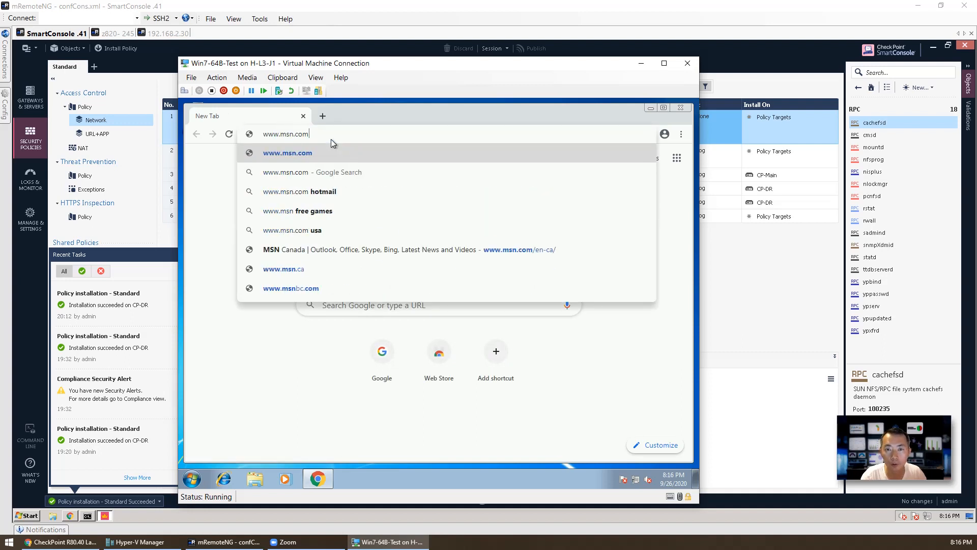
key(Return)
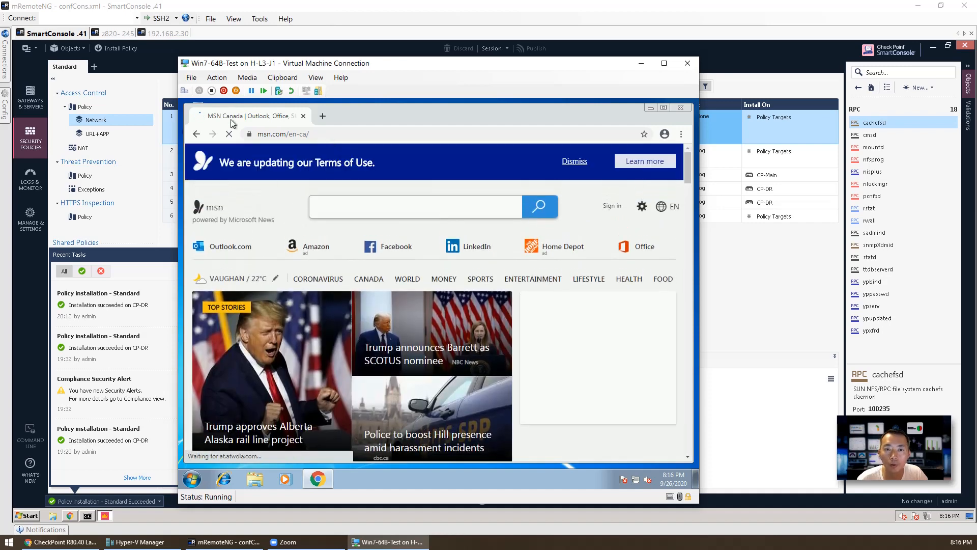
click(250, 134)
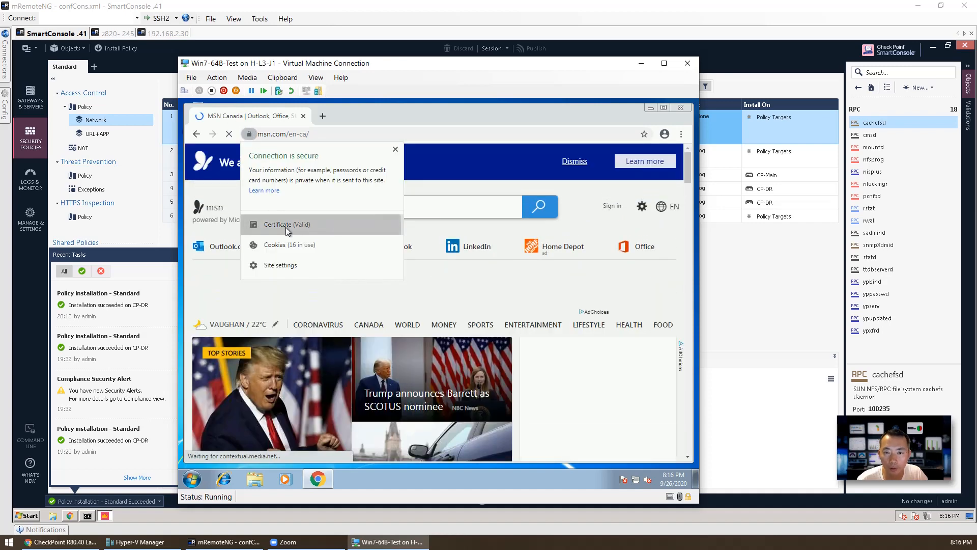
click(286, 225)
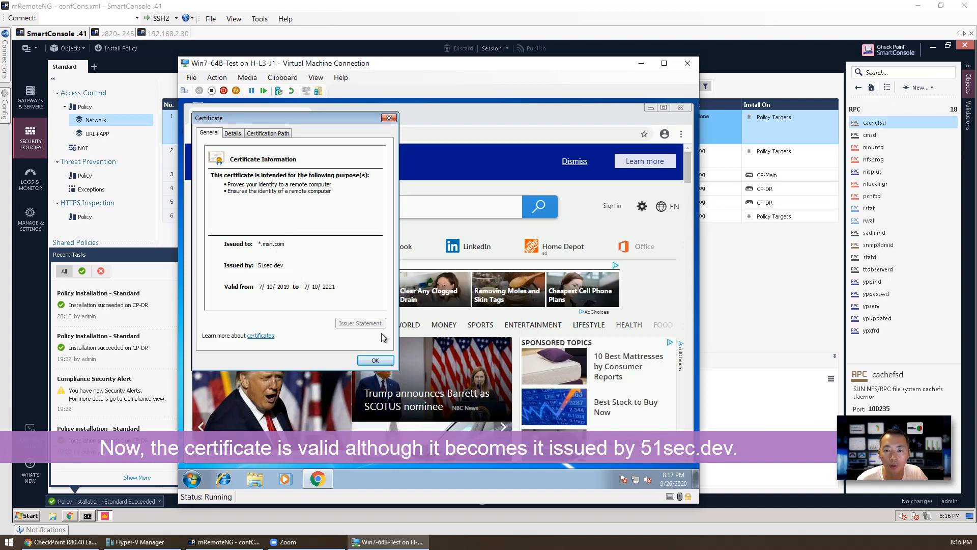
click(376, 360)
click(289, 133)
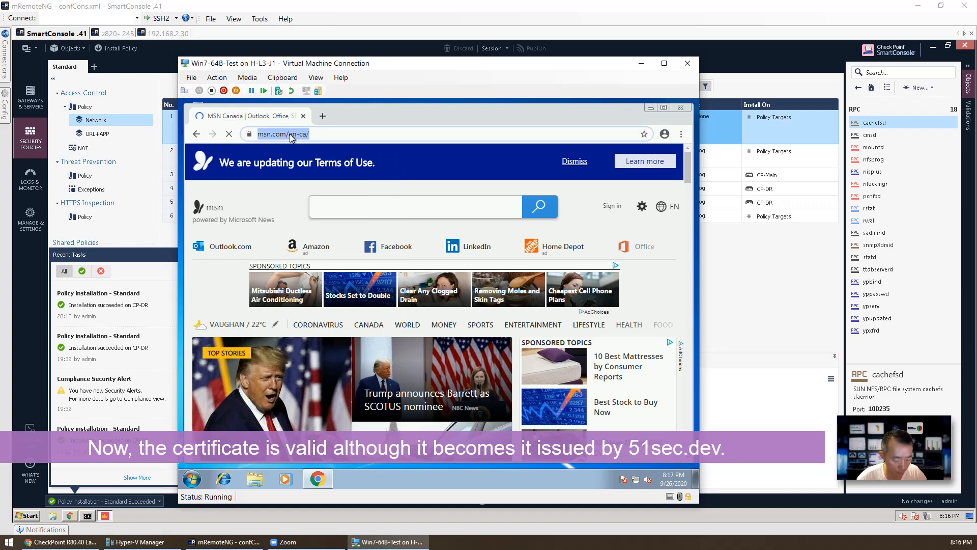
text(www.)
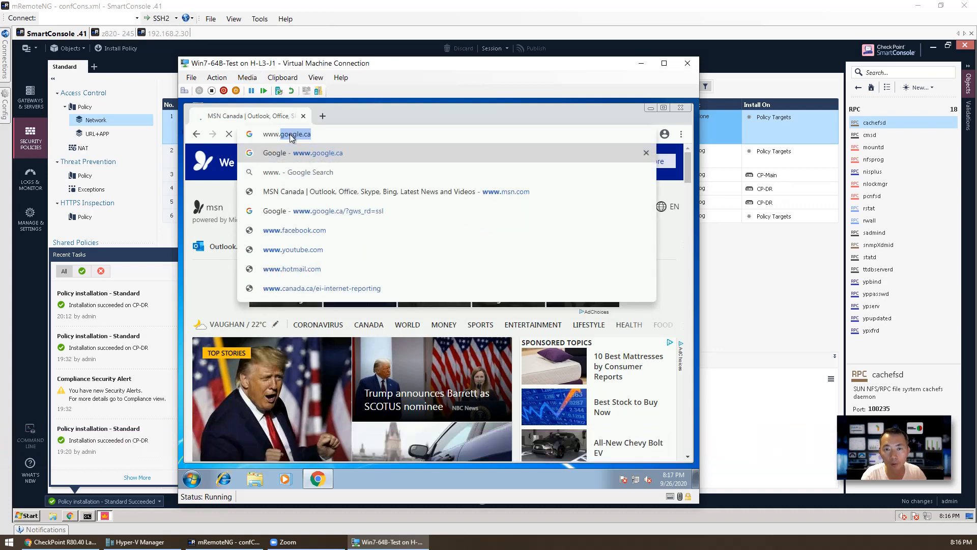
text(yahoo.com)
key(Return)
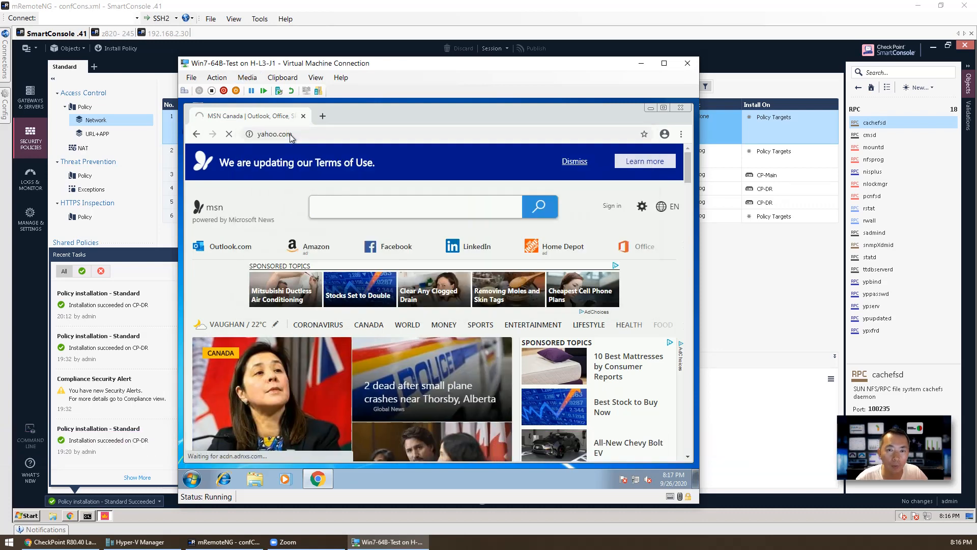
click(249, 133)
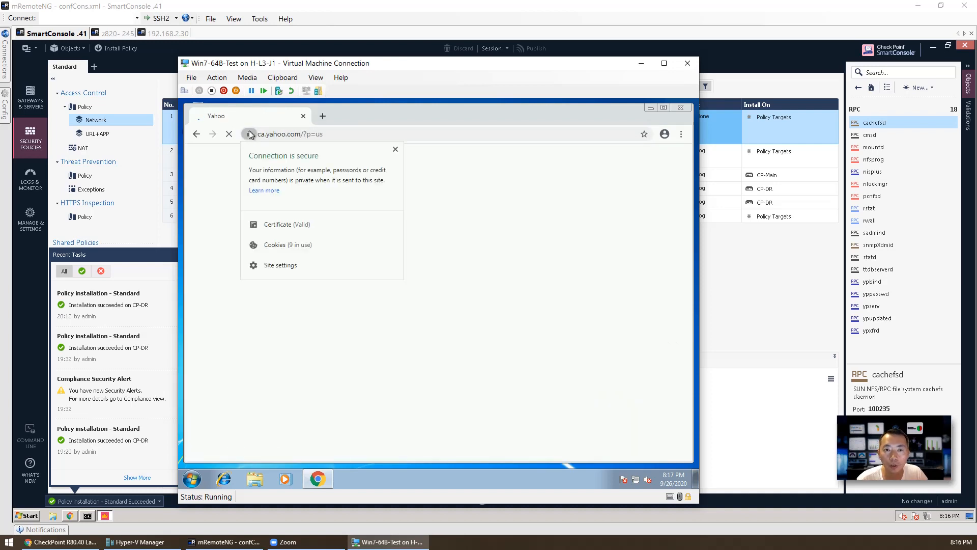
click(287, 226)
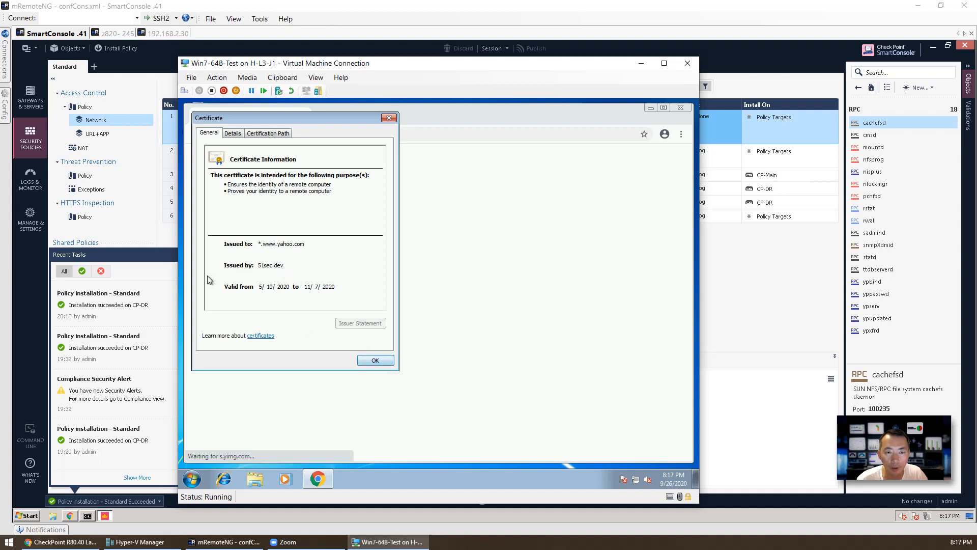
click(377, 359)
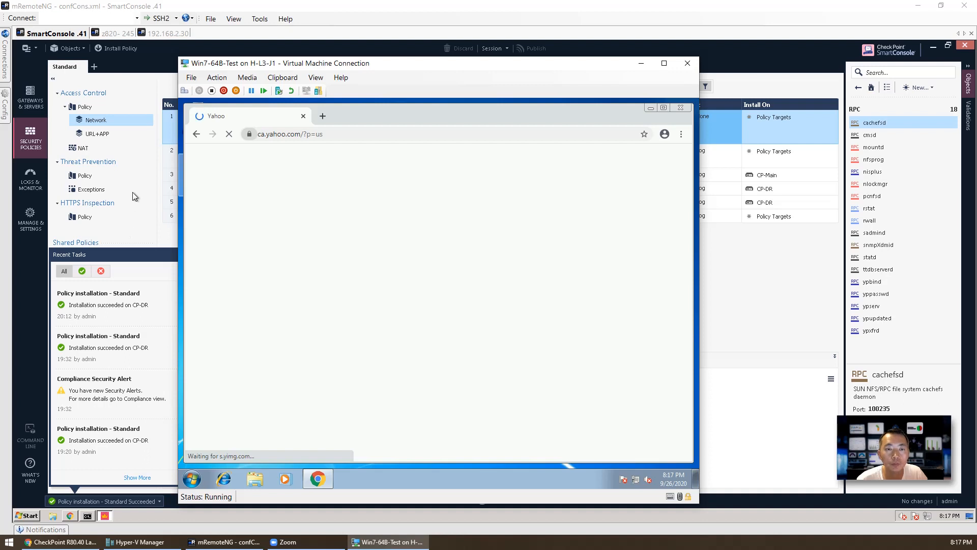
Switch to the logs in SmartConsole and refresh the last-hour query for sources 10.94.200.42 or 172.17.1.42
click(37, 185)
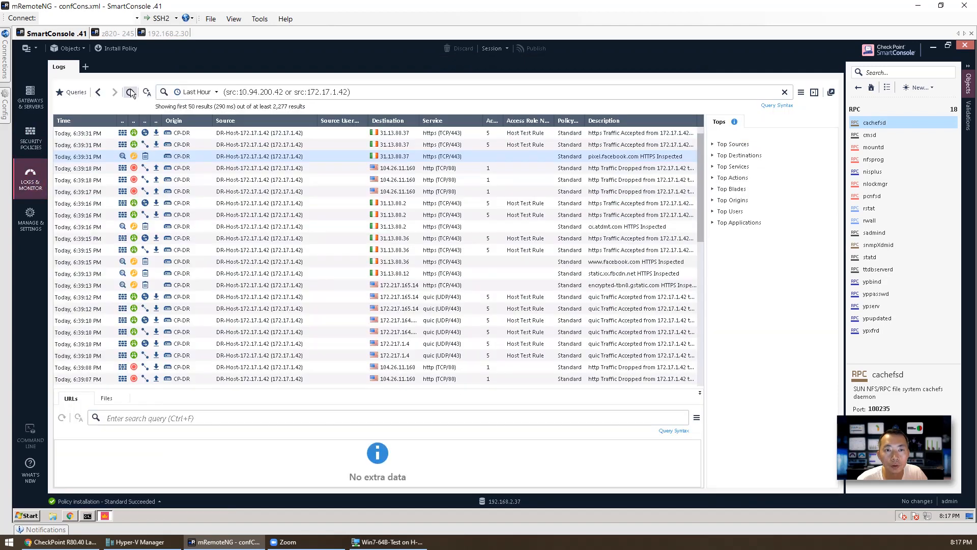
click(130, 91)
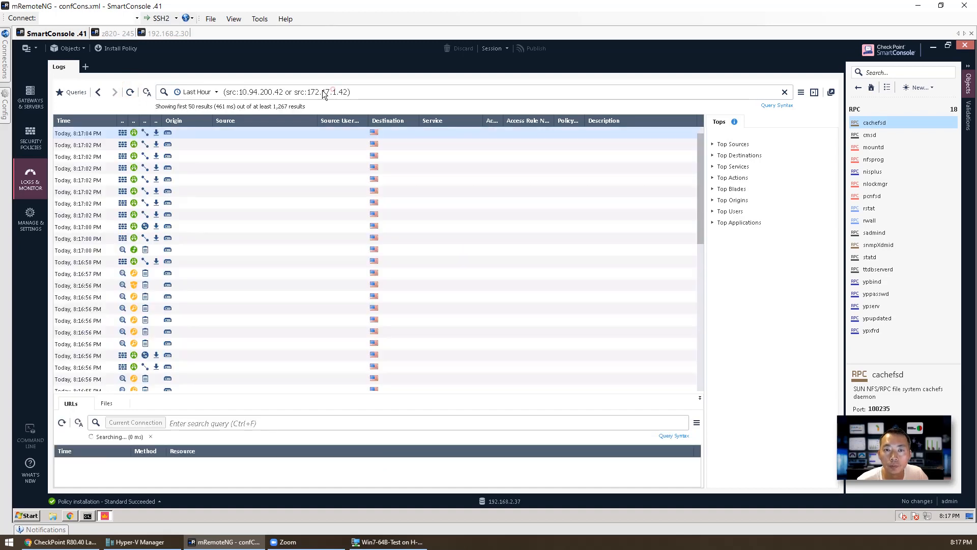
click(331, 92)
Open the HTTPS Inspect log entry for s.yimg.com, examine its resource and description, and close the details
click(137, 274)
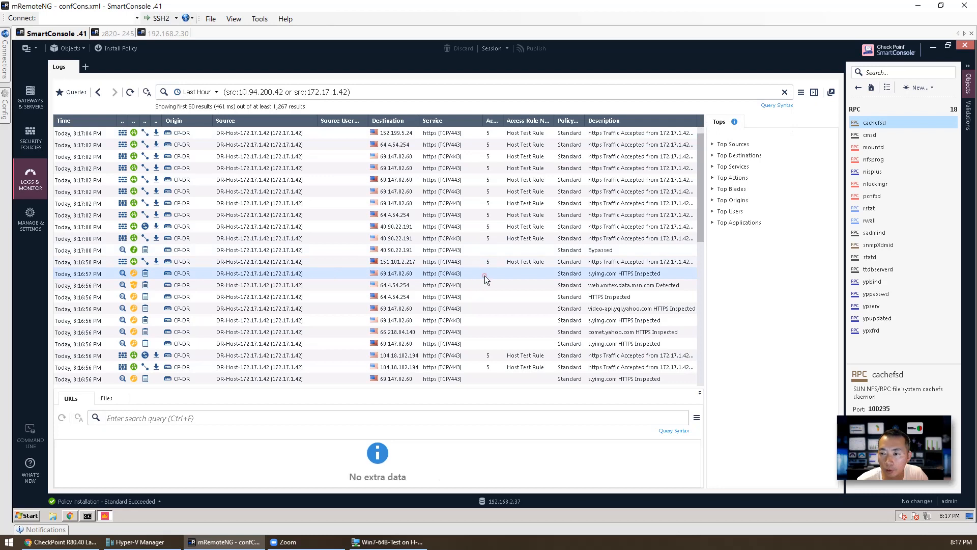
double_click(660, 278)
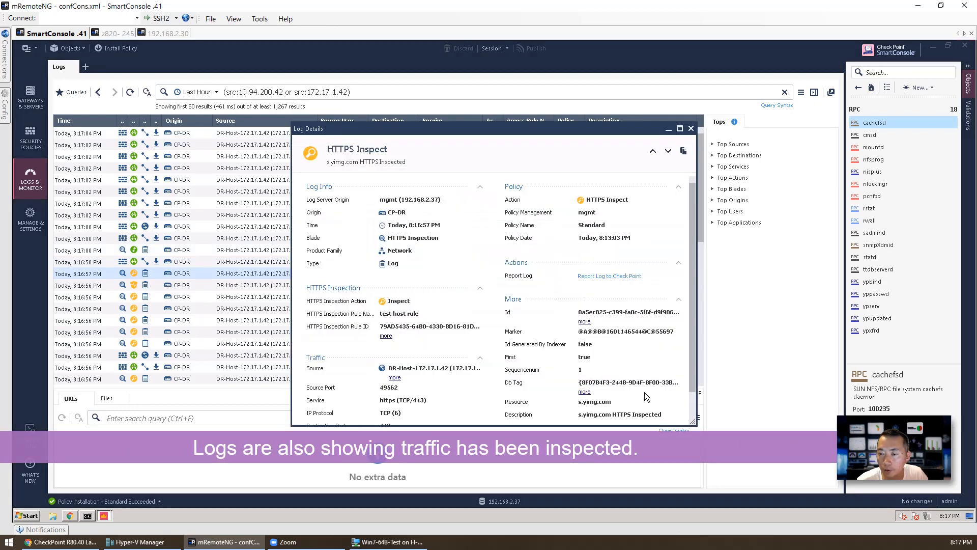
scroll(644, 392, down, 2)
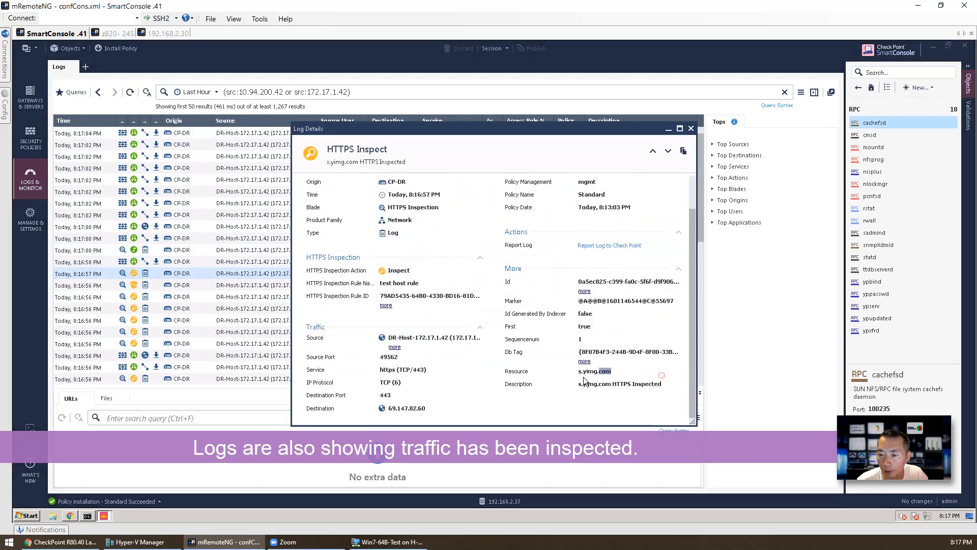
drag(662, 383, 594, 384)
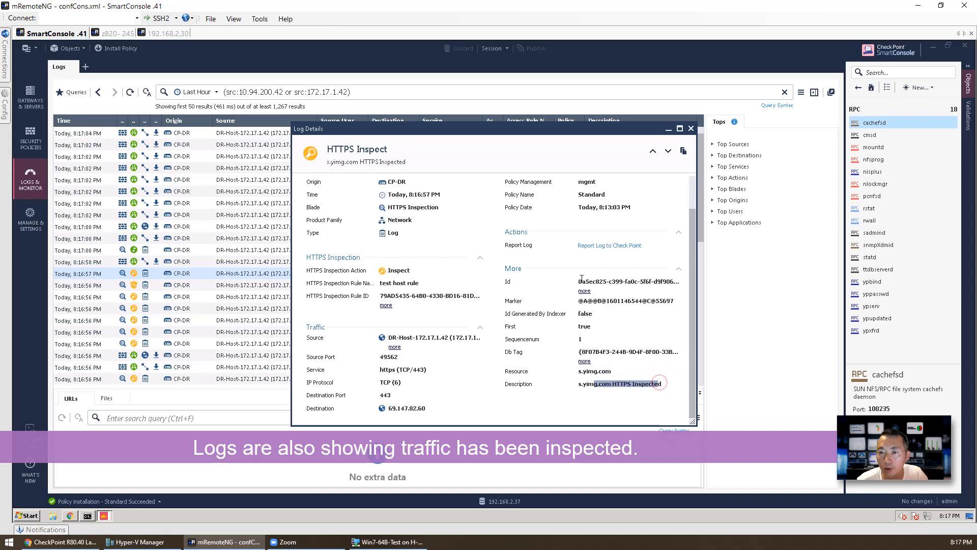
click(691, 128)
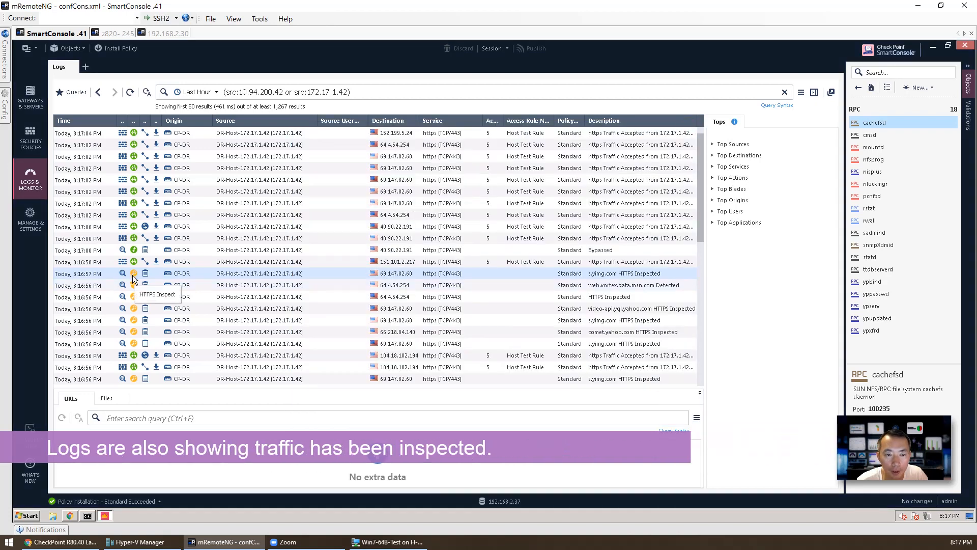